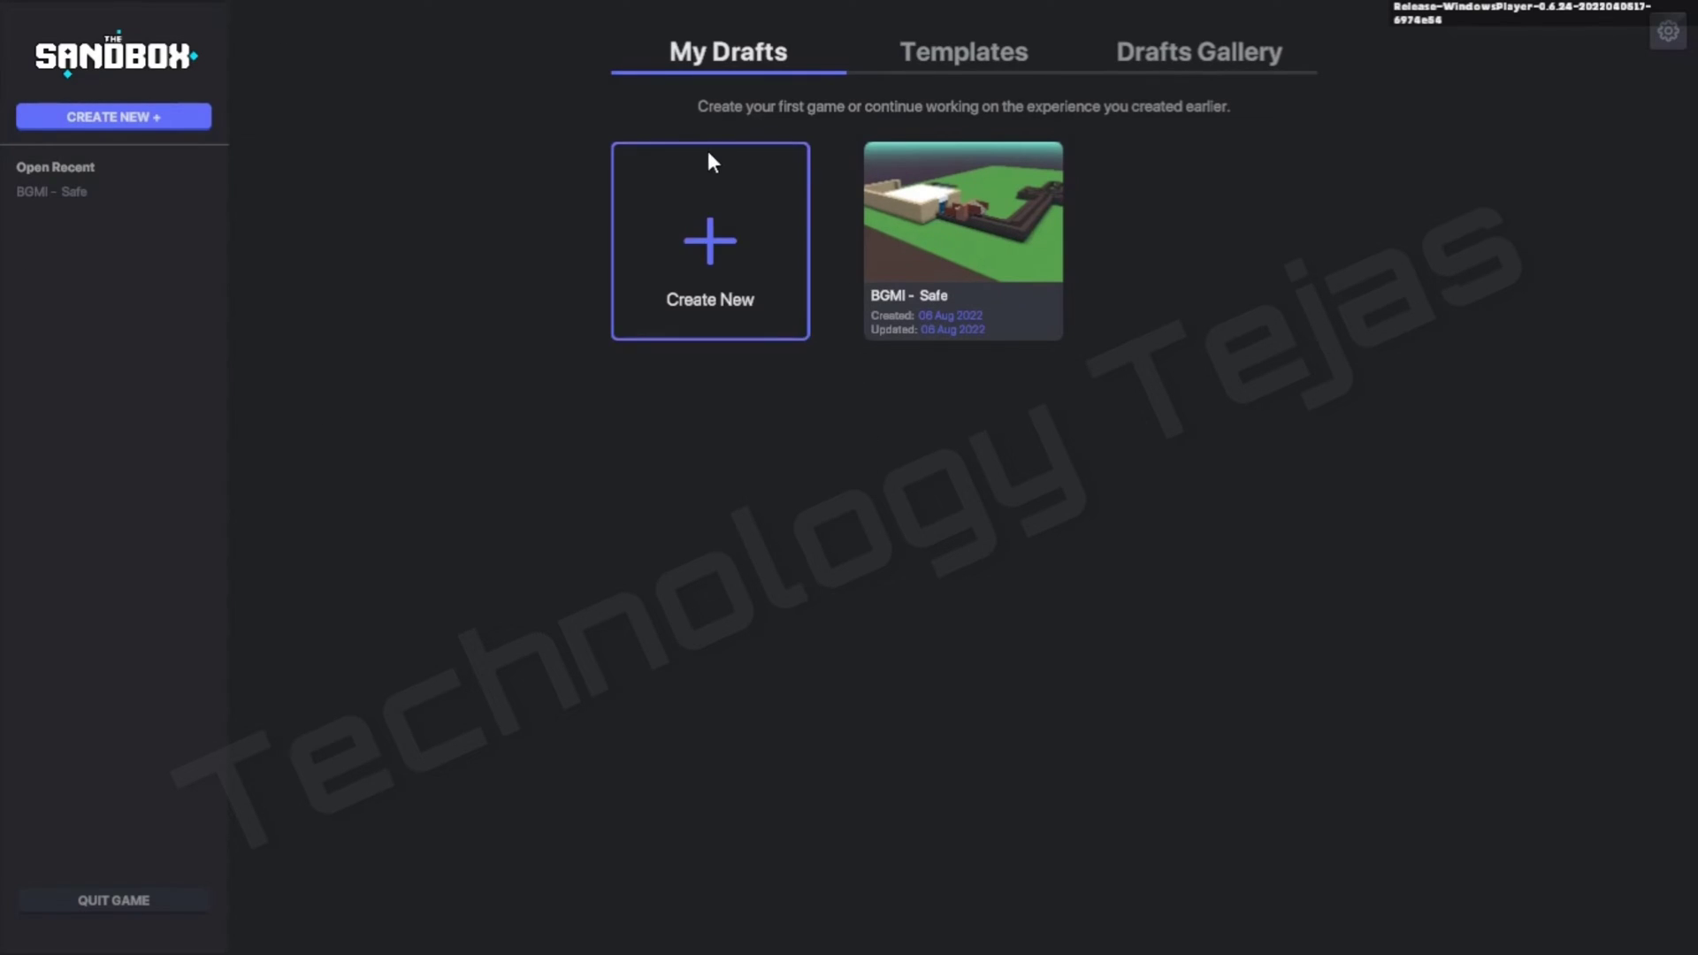
# Step: Create a new experience named KillerMan with the Empty theme and a 1x1 land size
pyautogui.click(683, 253)
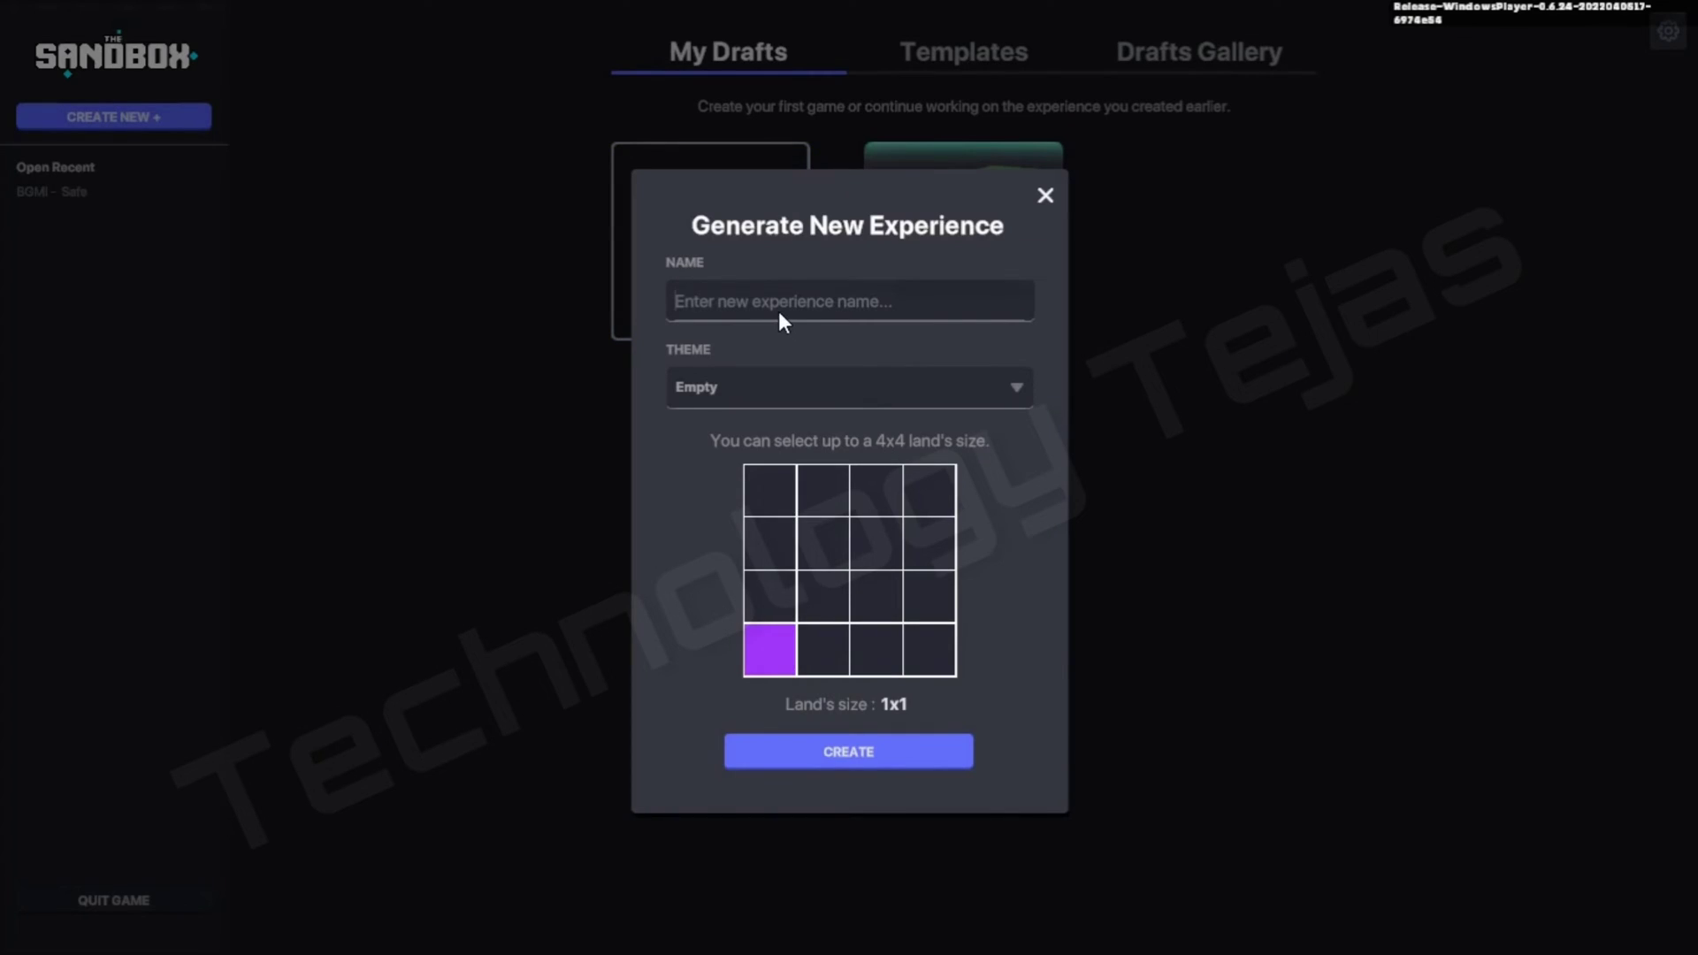
pyautogui.write('Kile')
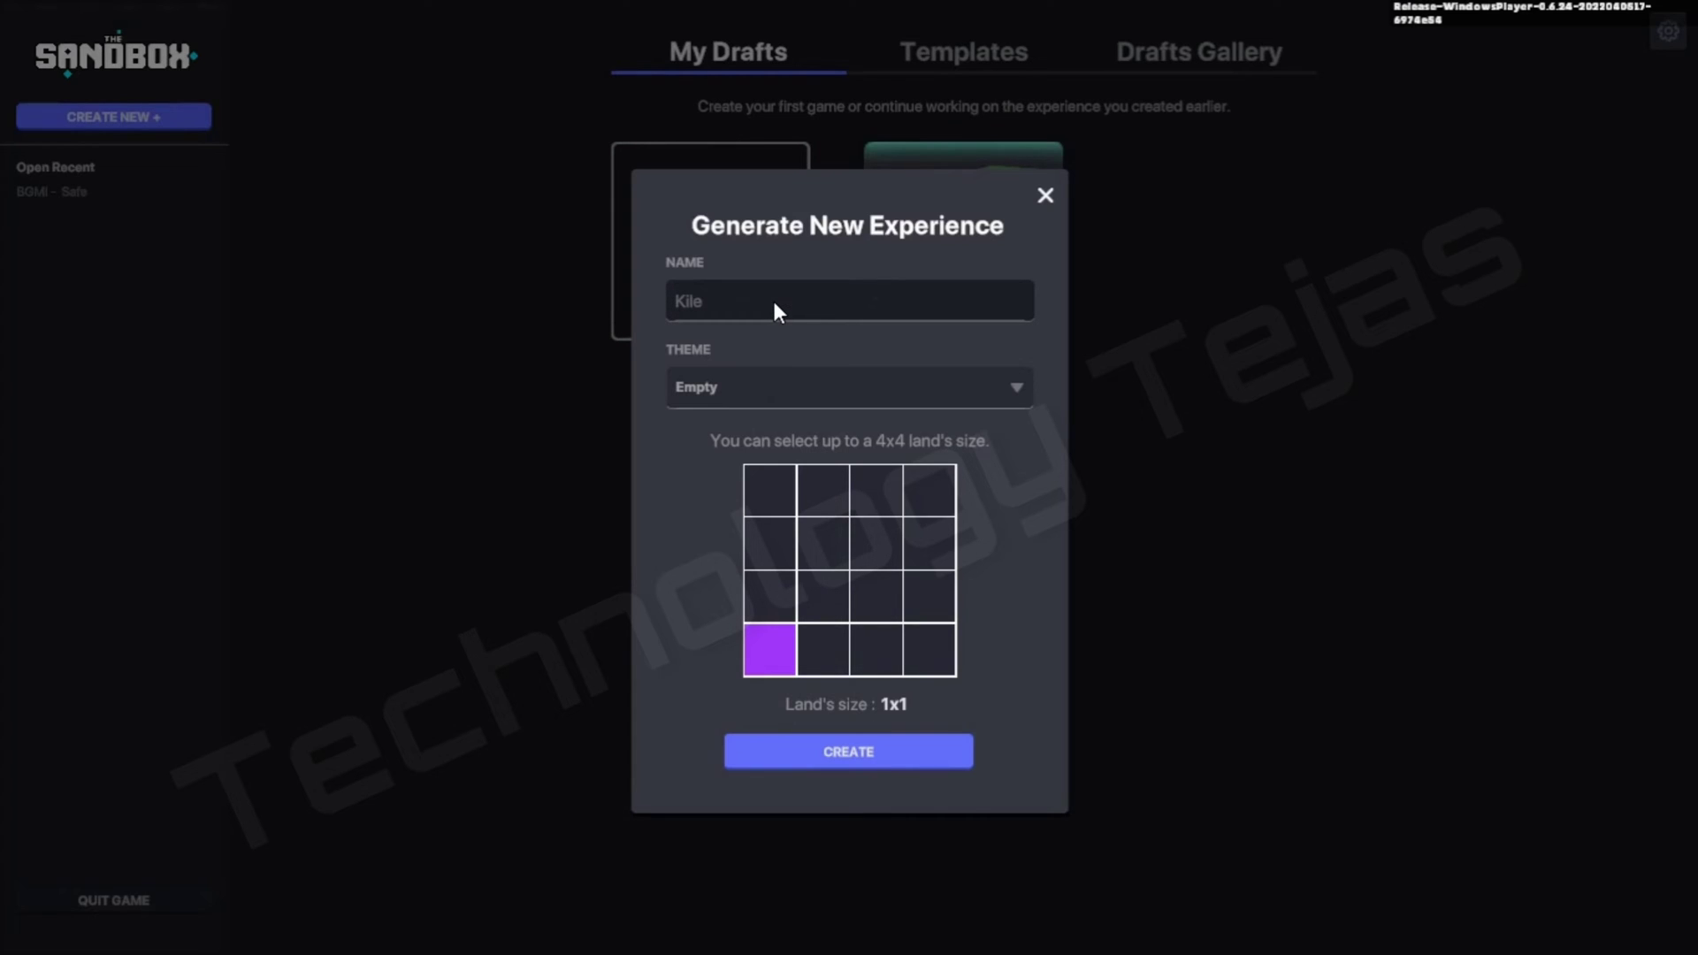
pyautogui.press('BackSpace')
pyautogui.write('lerMan')
pyautogui.press('Return')
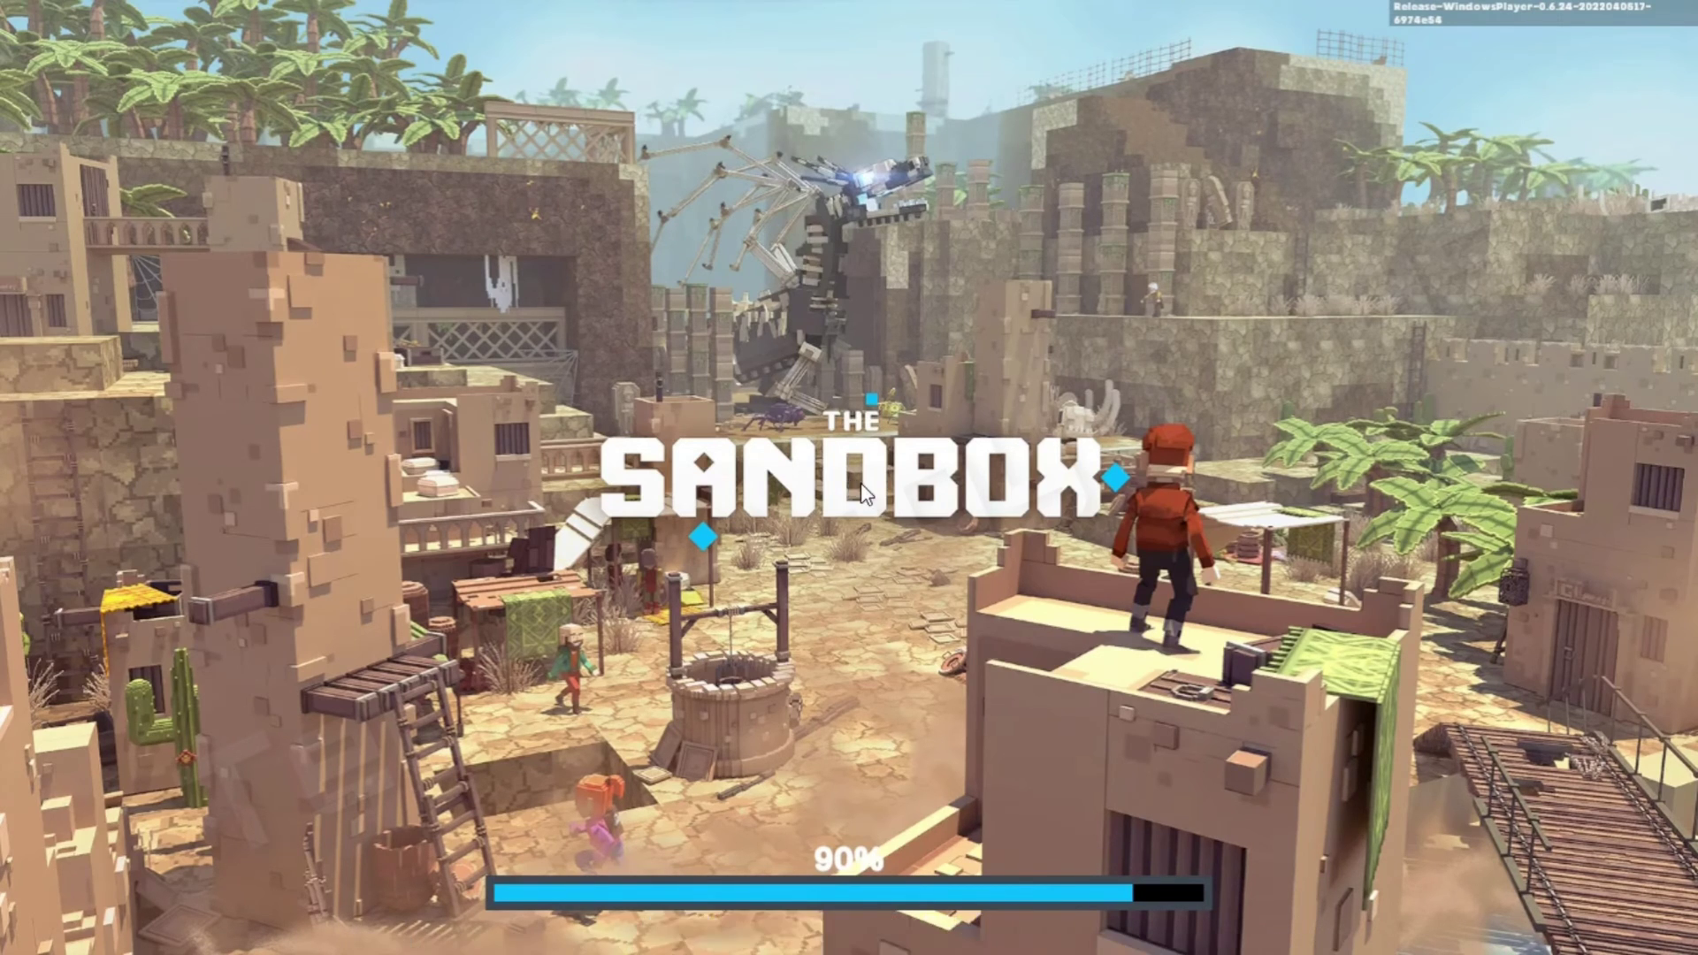
# Step: Enable quests in the game rules and add a quest named Level 1
pyautogui.scroll(-3, 925, 594)
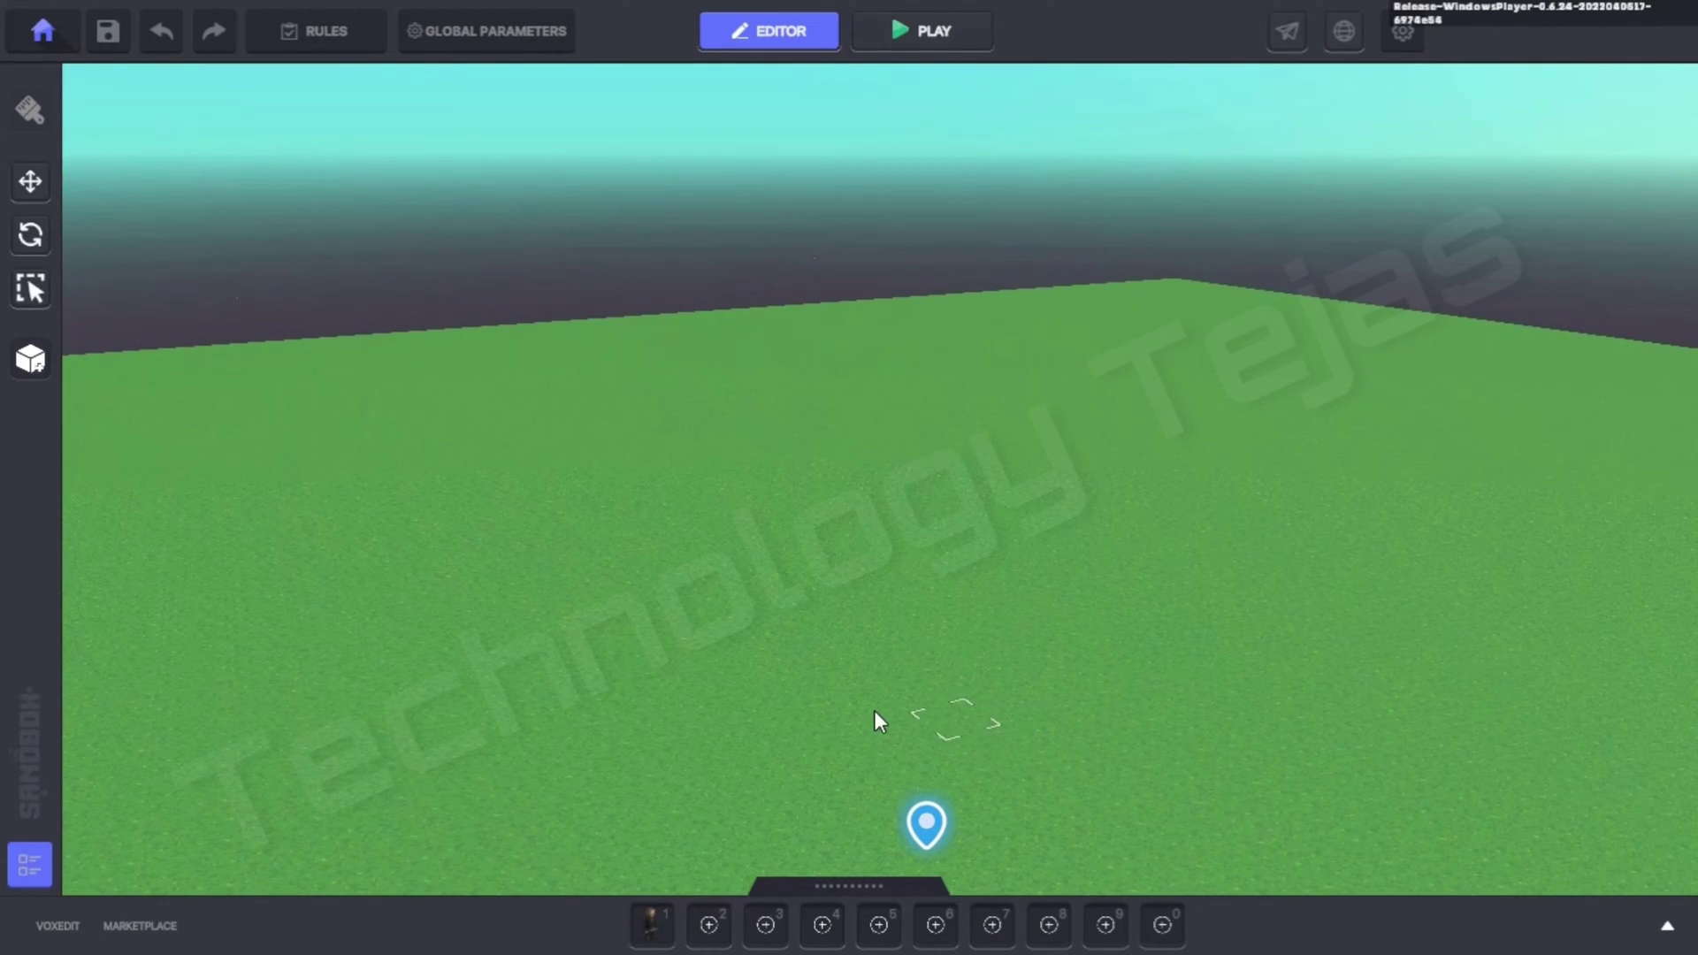
pyautogui.moveTo(874, 710)
pyautogui.mouseDown(button='right')
pyautogui.moveTo(879, 632)
pyautogui.moveTo(970, 799)
pyautogui.moveTo(818, 593)
pyautogui.moveTo(848, 670)
pyautogui.mouseUp(button='right')
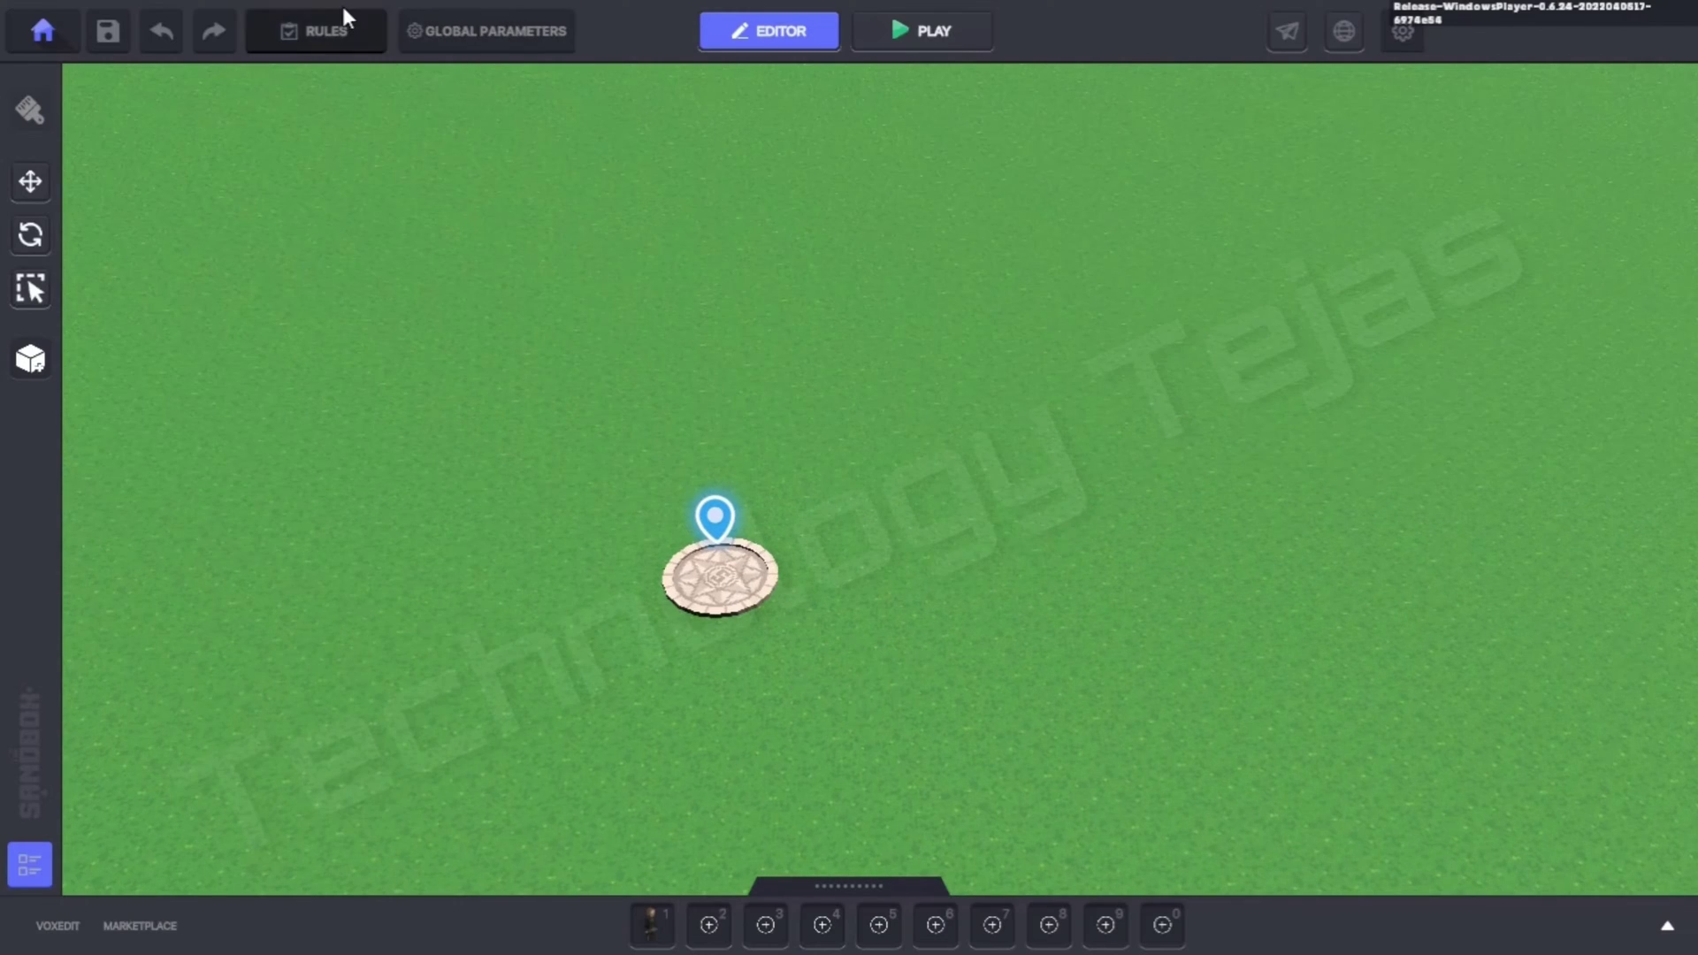
pyautogui.click(336, 32)
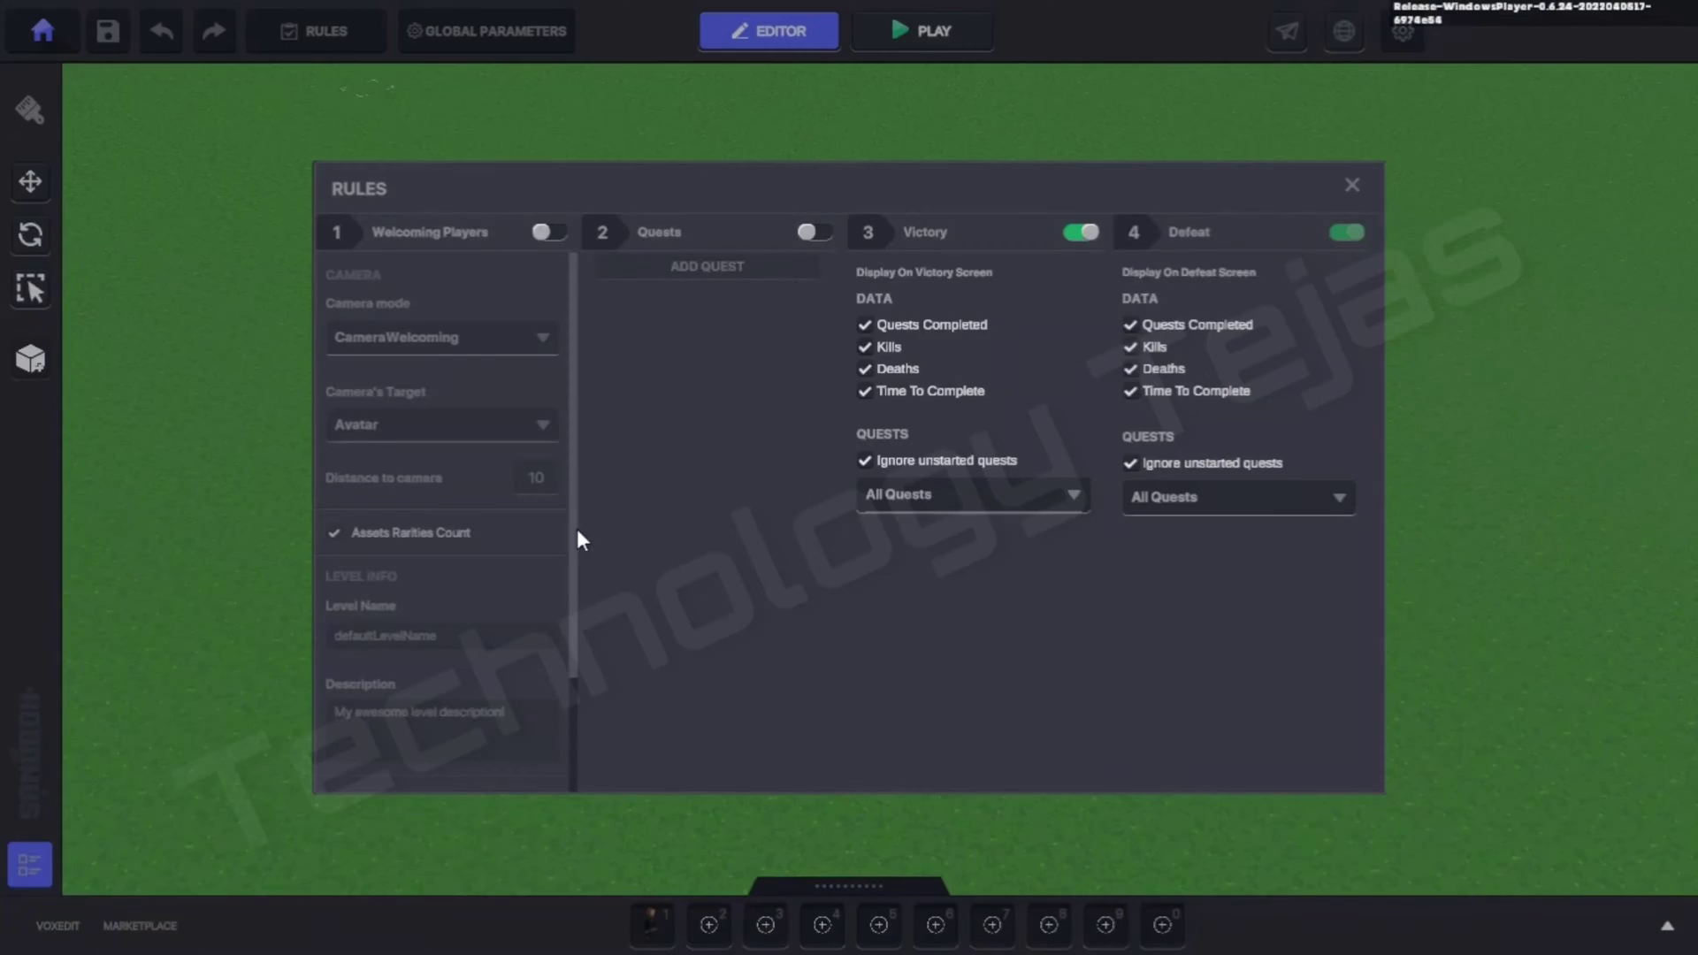
pyautogui.click(808, 234)
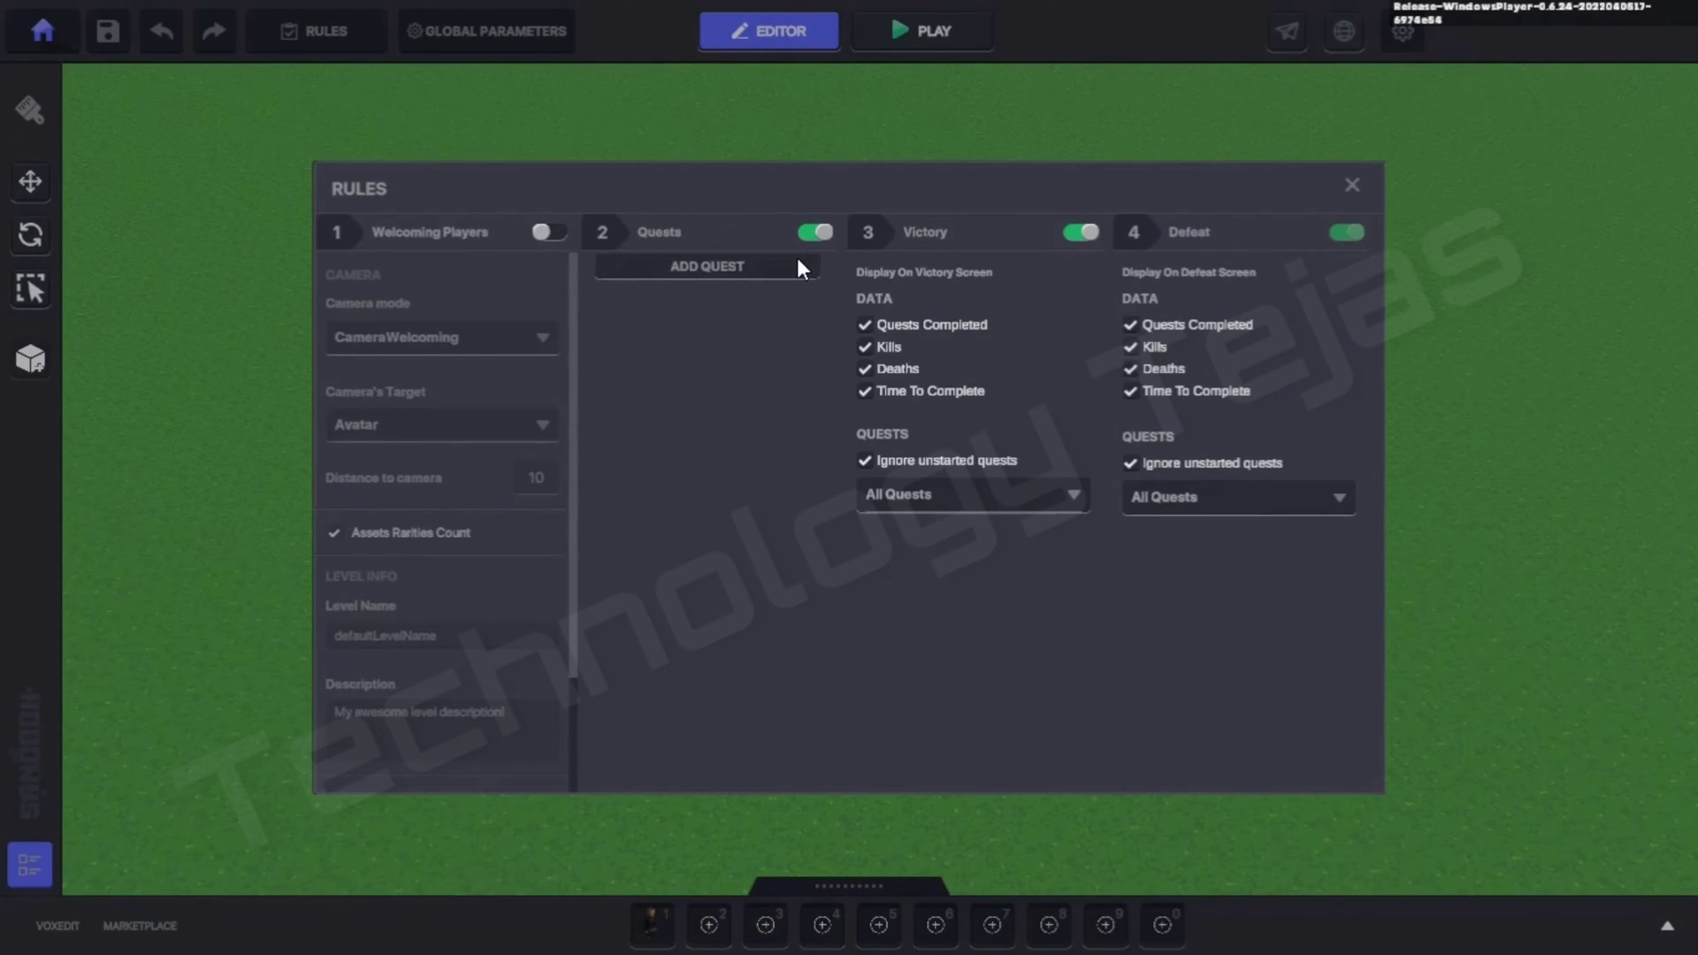
pyautogui.click(798, 265)
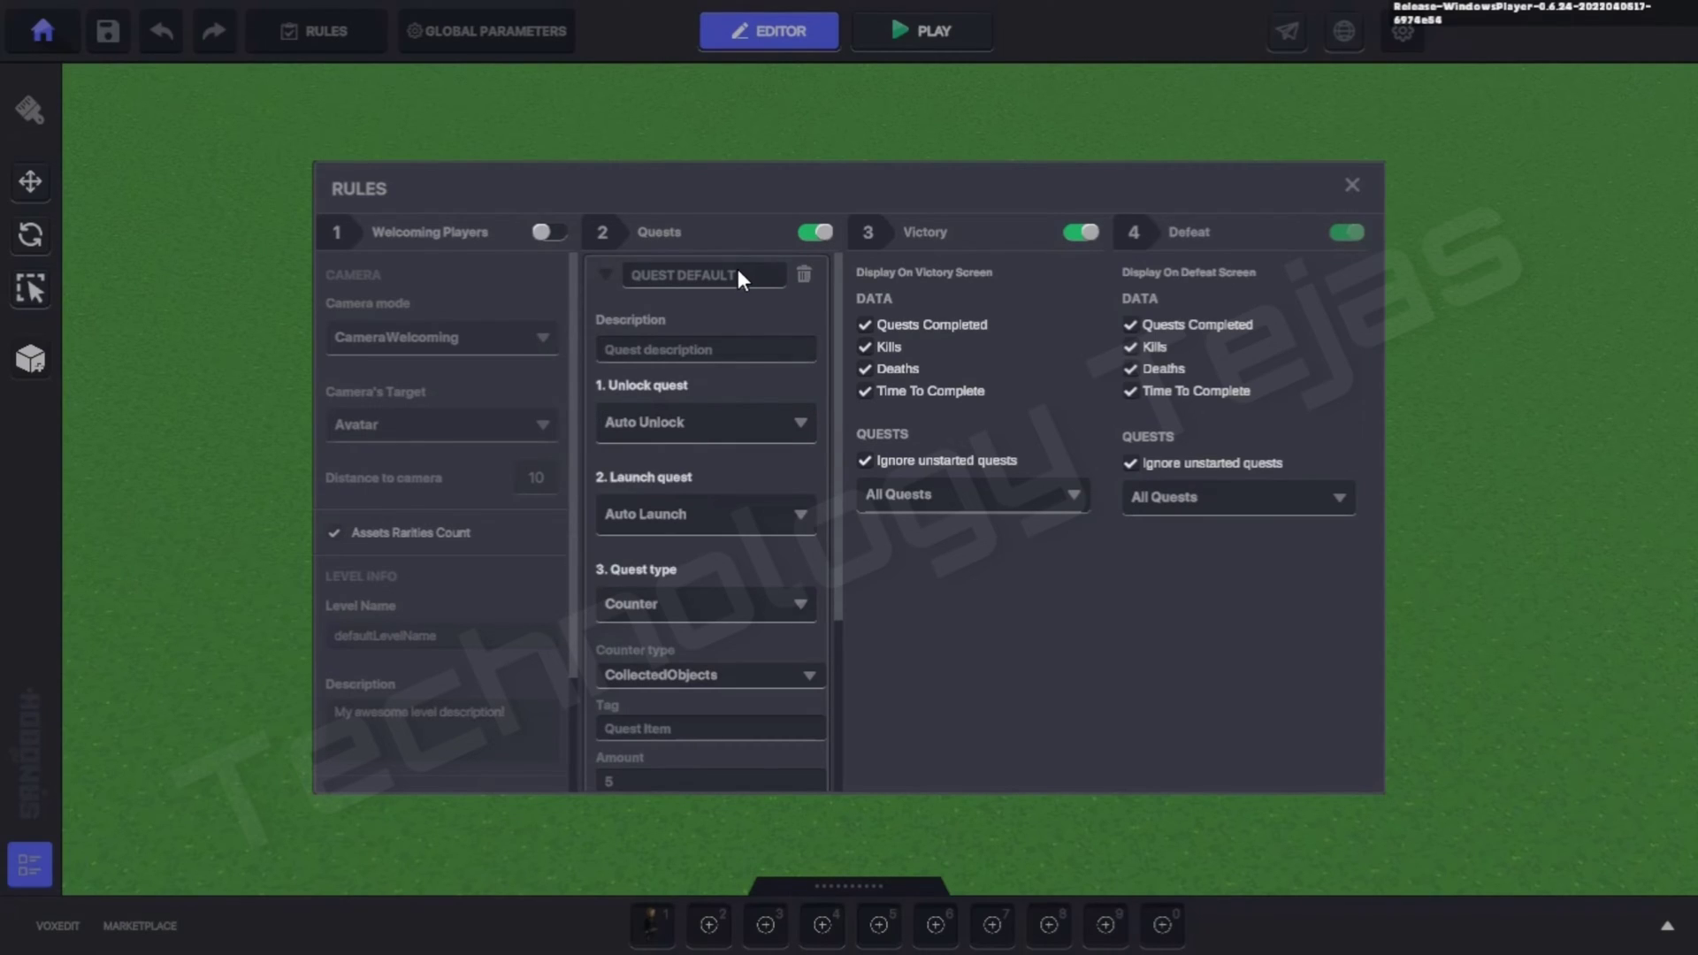
pyautogui.click(738, 268)
pyautogui.write('Level')
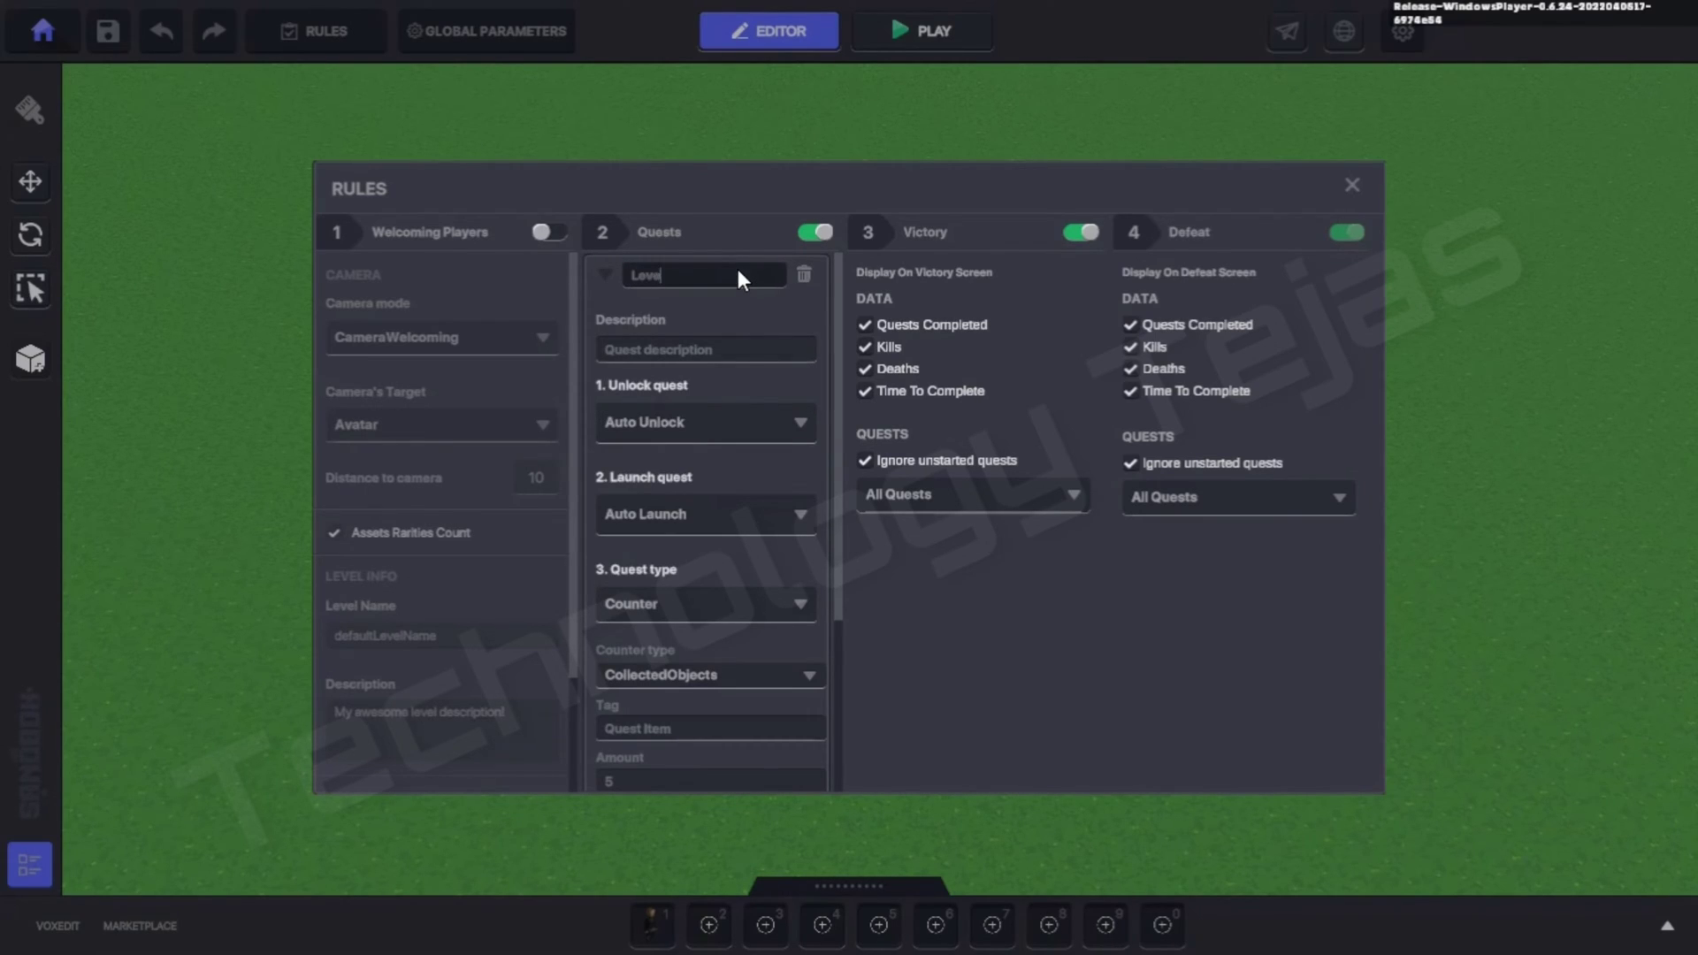
pyautogui.write(' 1')
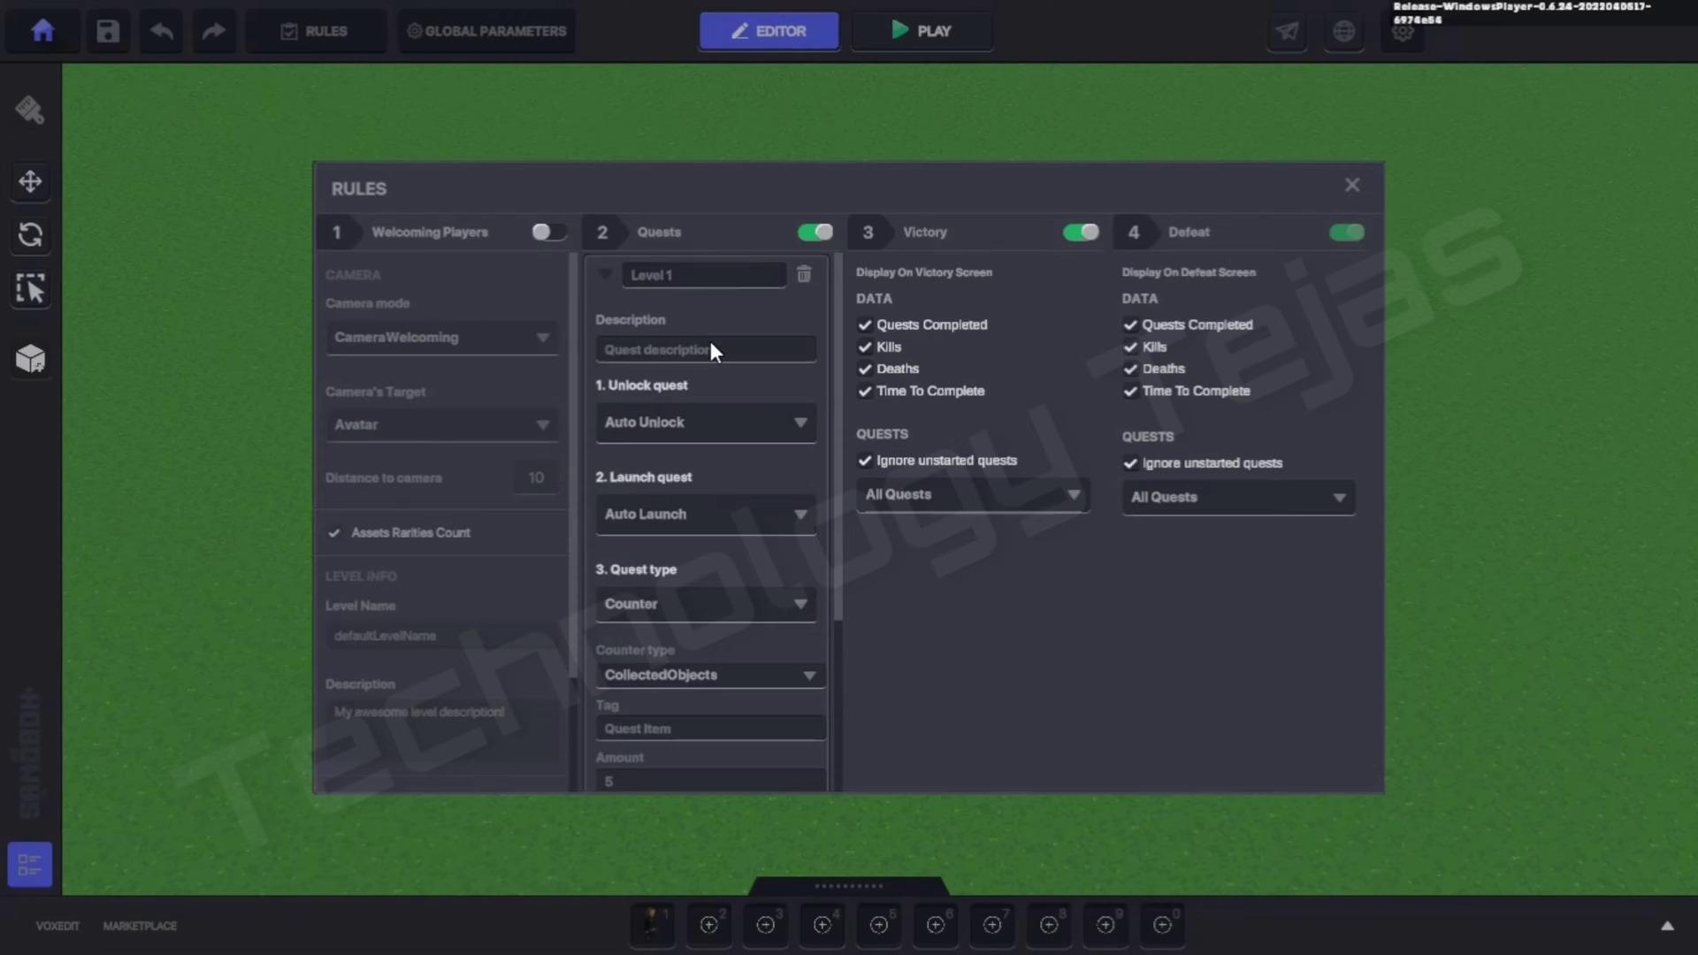
# Step: Enter "Kill all 5 evil" as the Level 1 quest's description
pyautogui.click(713, 347)
pyautogui.write('Kille')
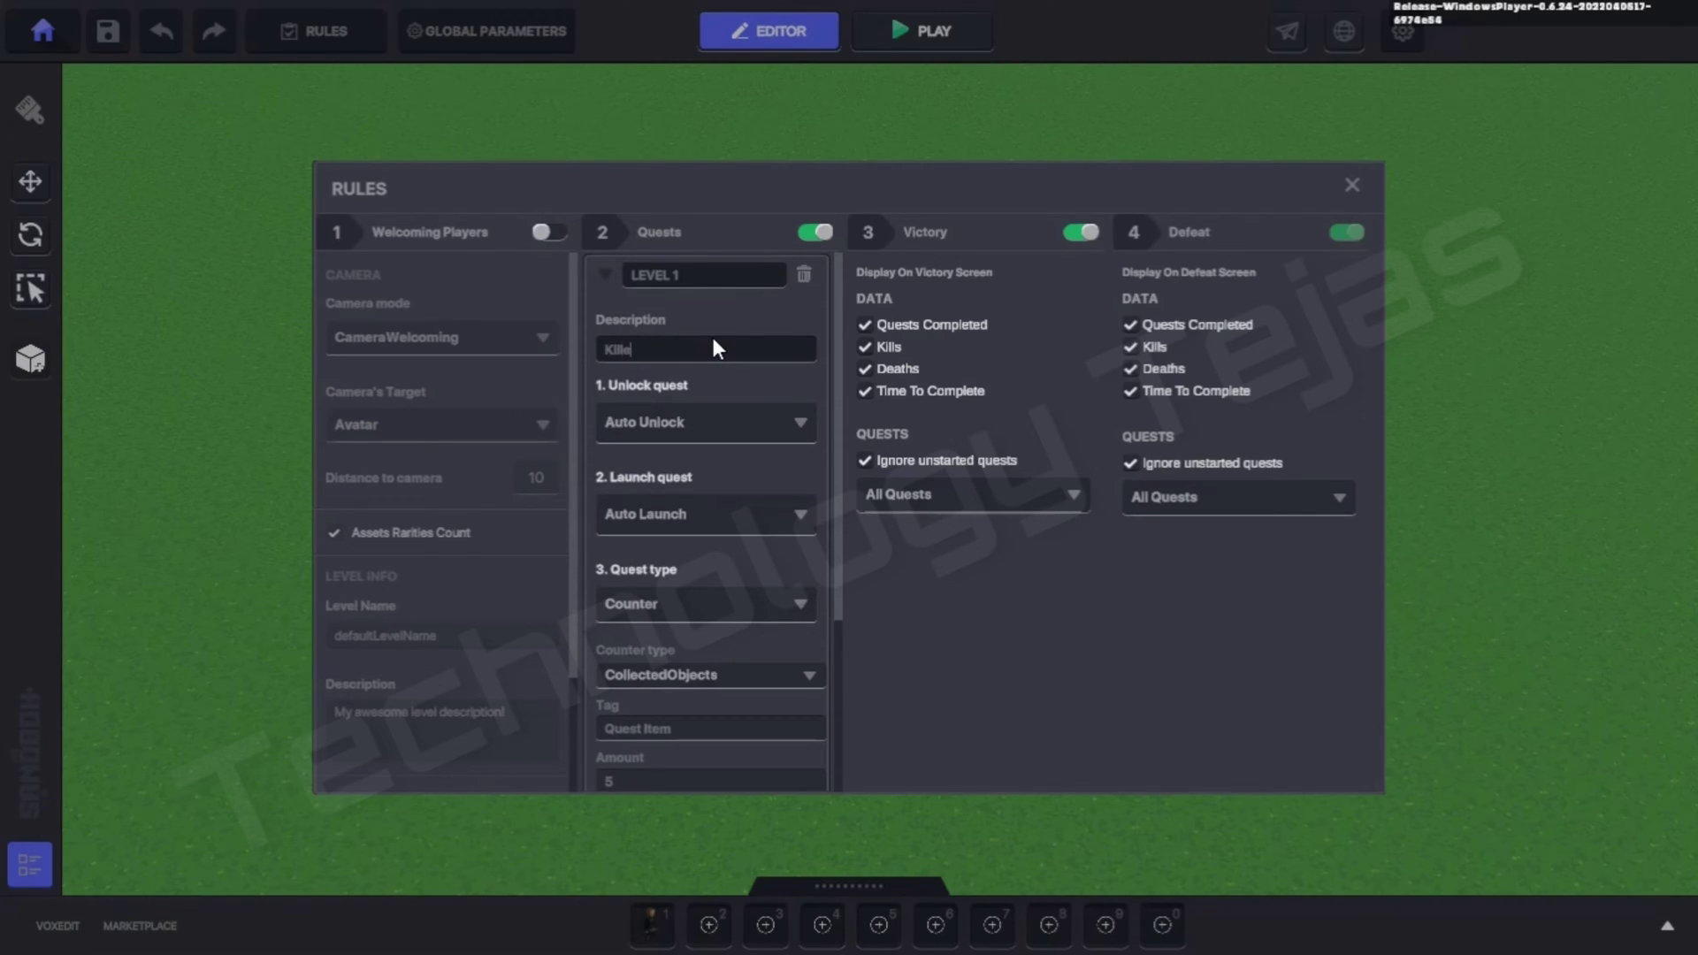
pyautogui.press('BackSpace')
pyautogui.write('all 5 evil')
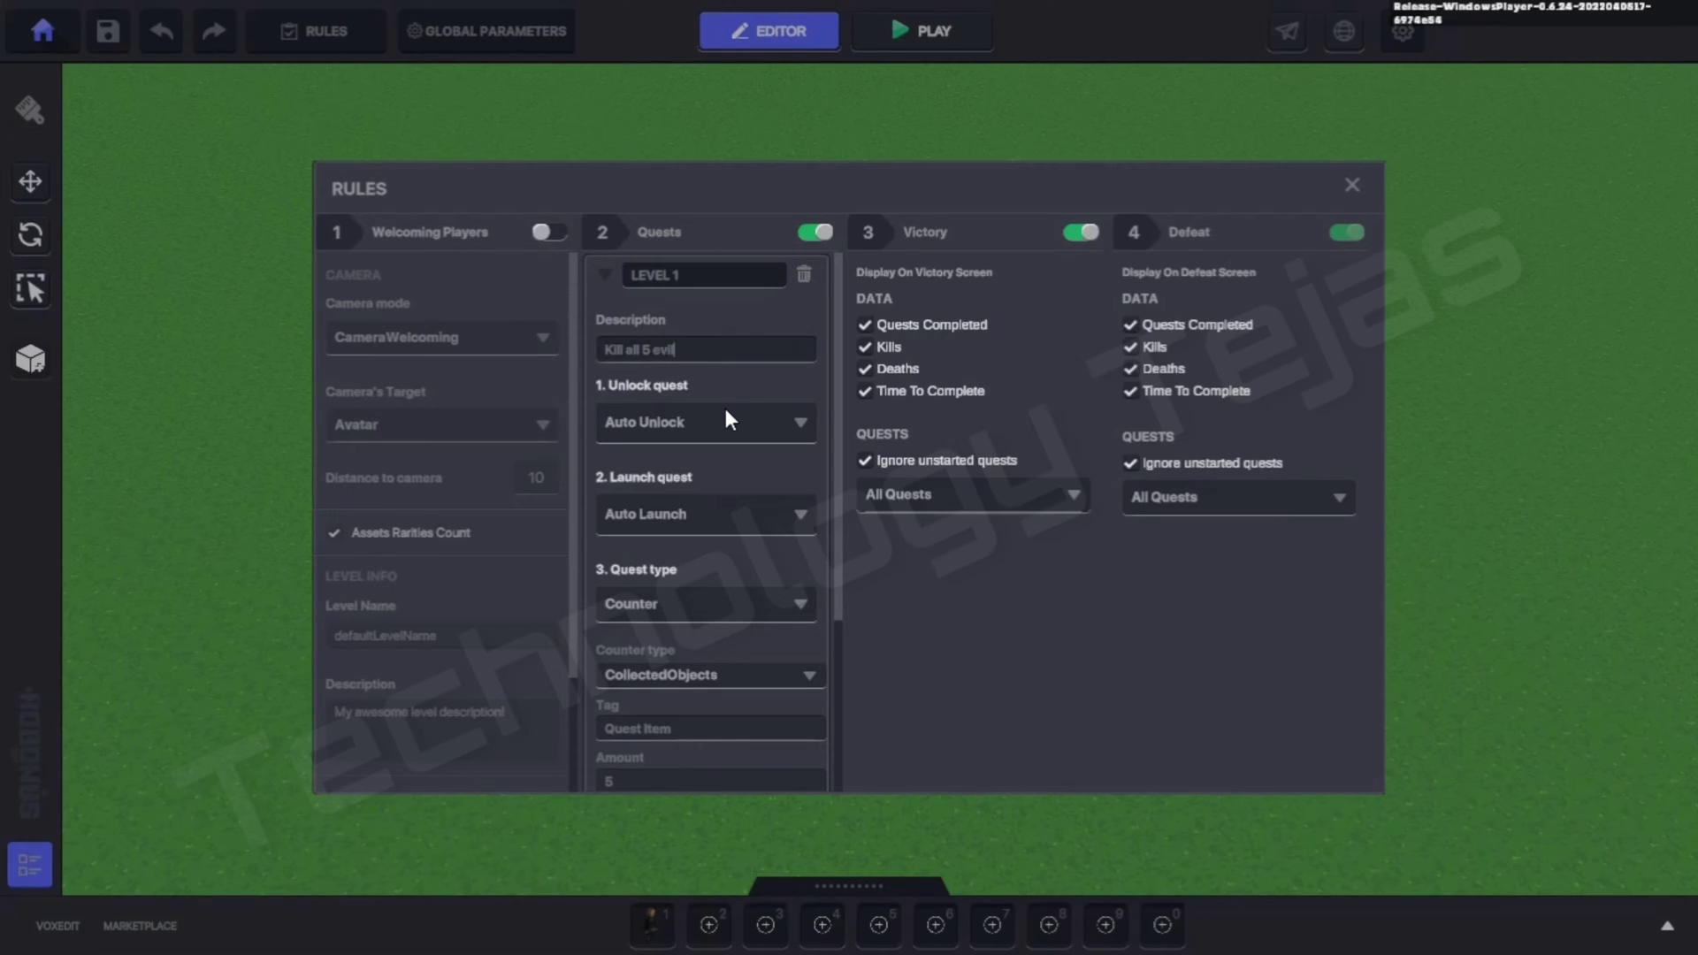
# Step: Set the Level 1 quest's action after completion to End game
pyautogui.scroll(-3, 726, 416)
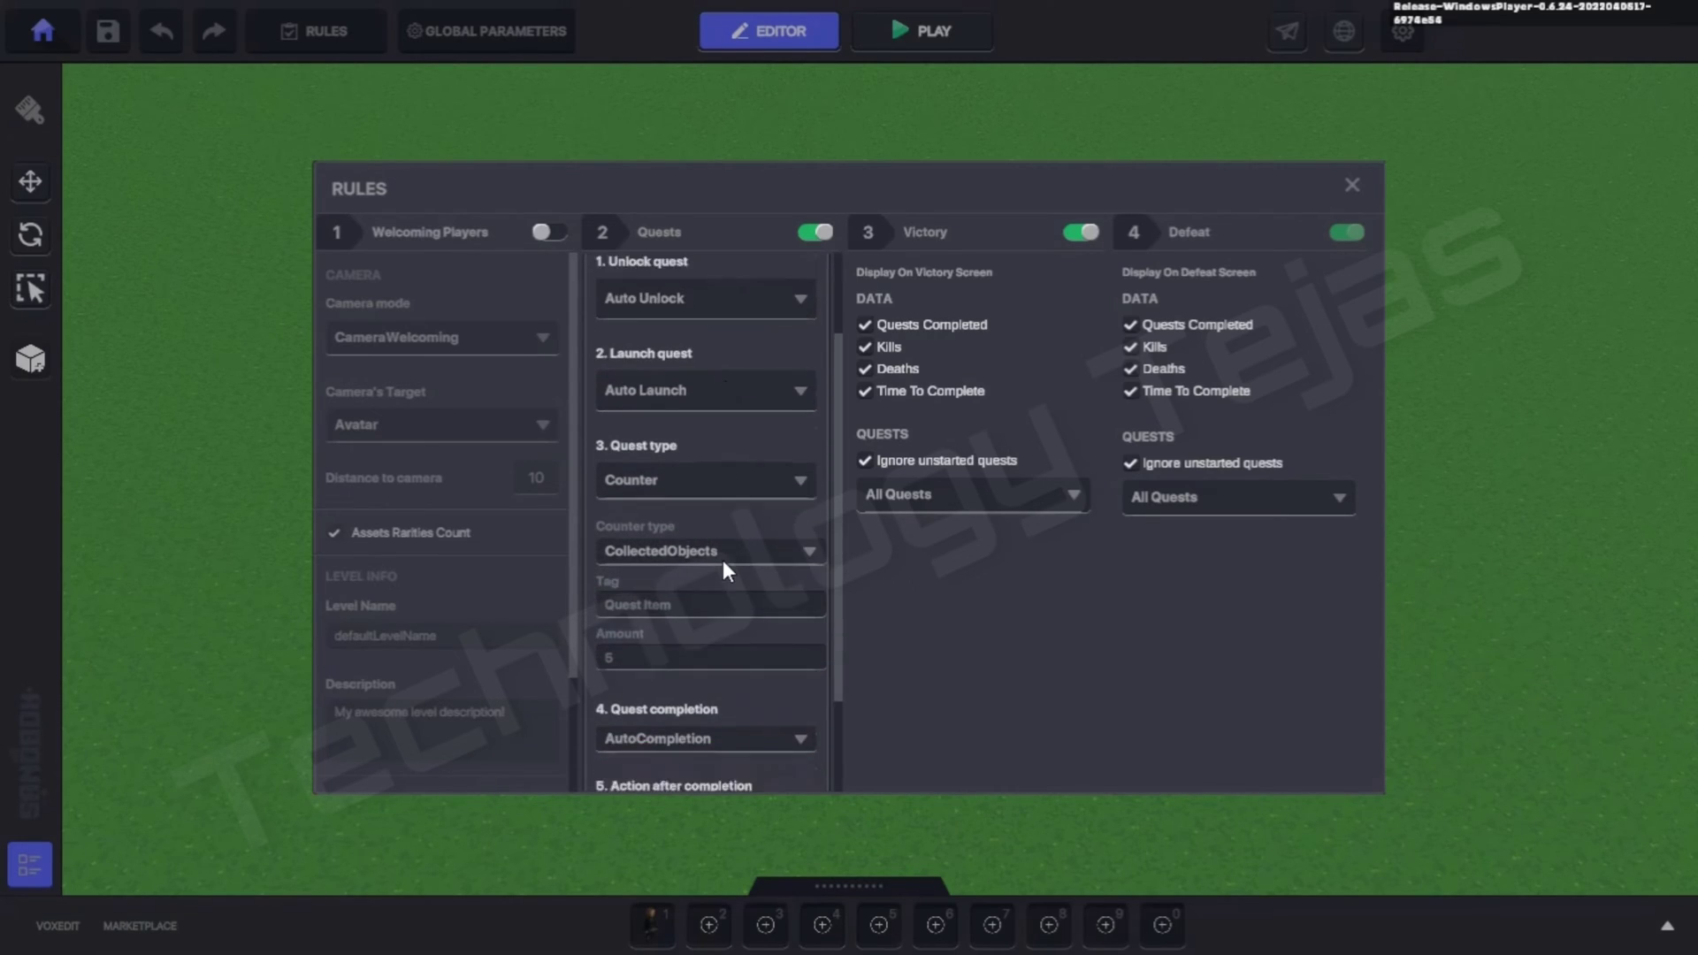
pyautogui.scroll(-2, 711, 610)
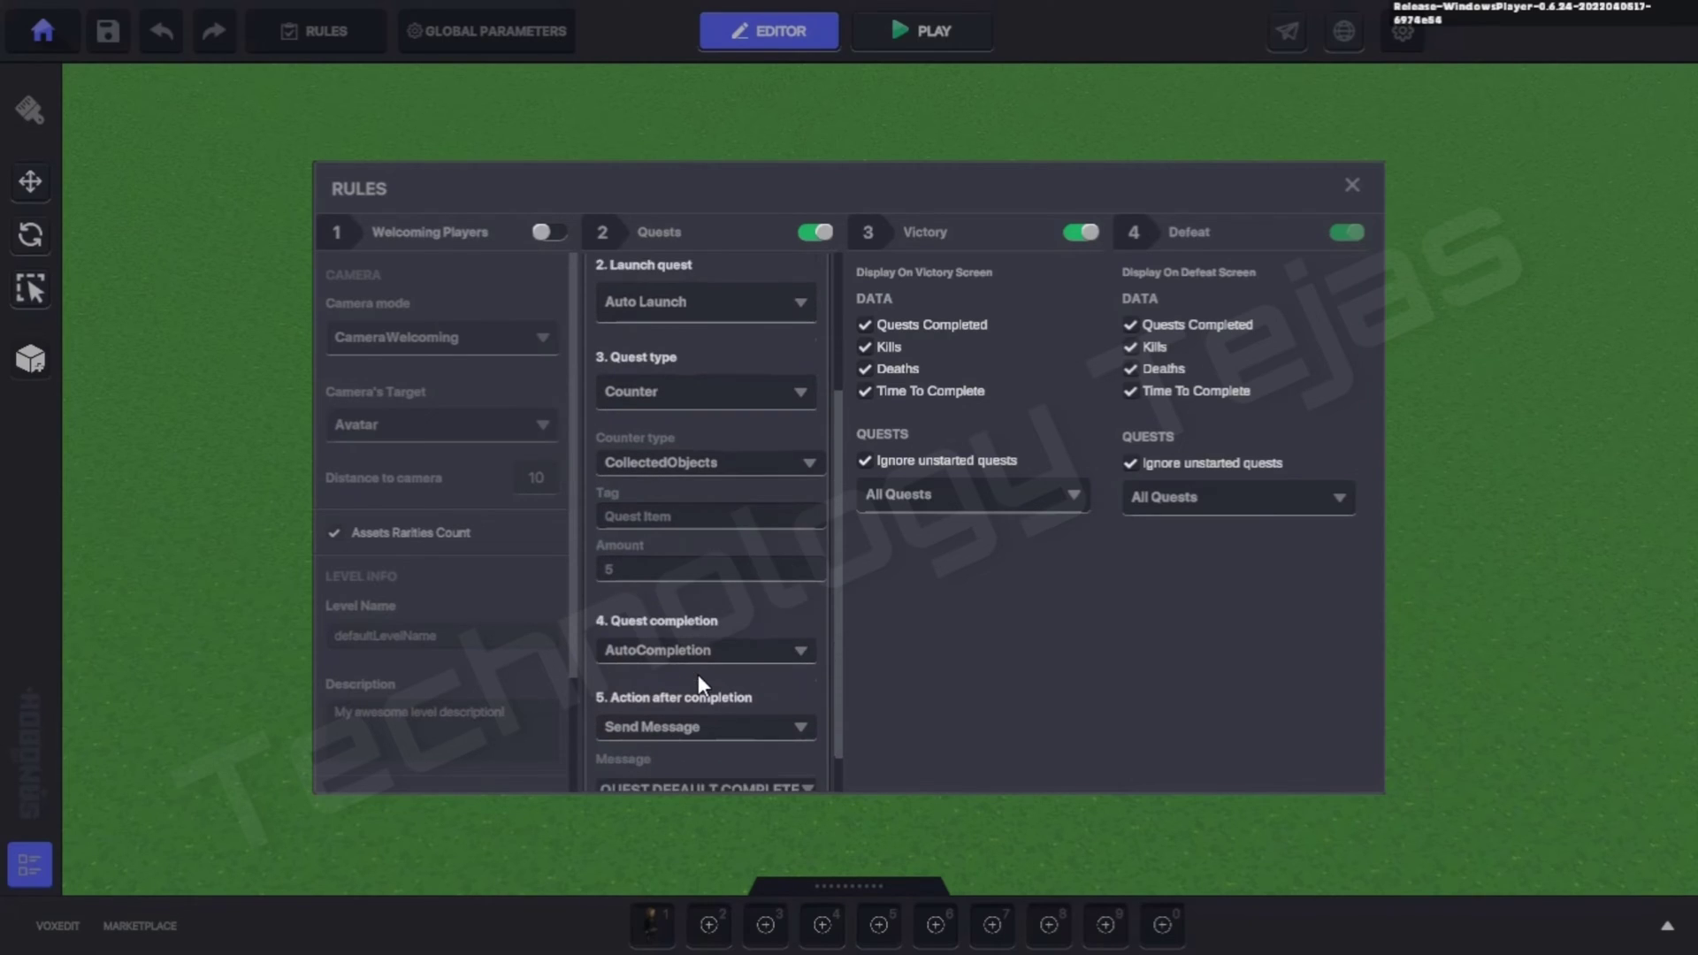
pyautogui.scroll(-1, 698, 678)
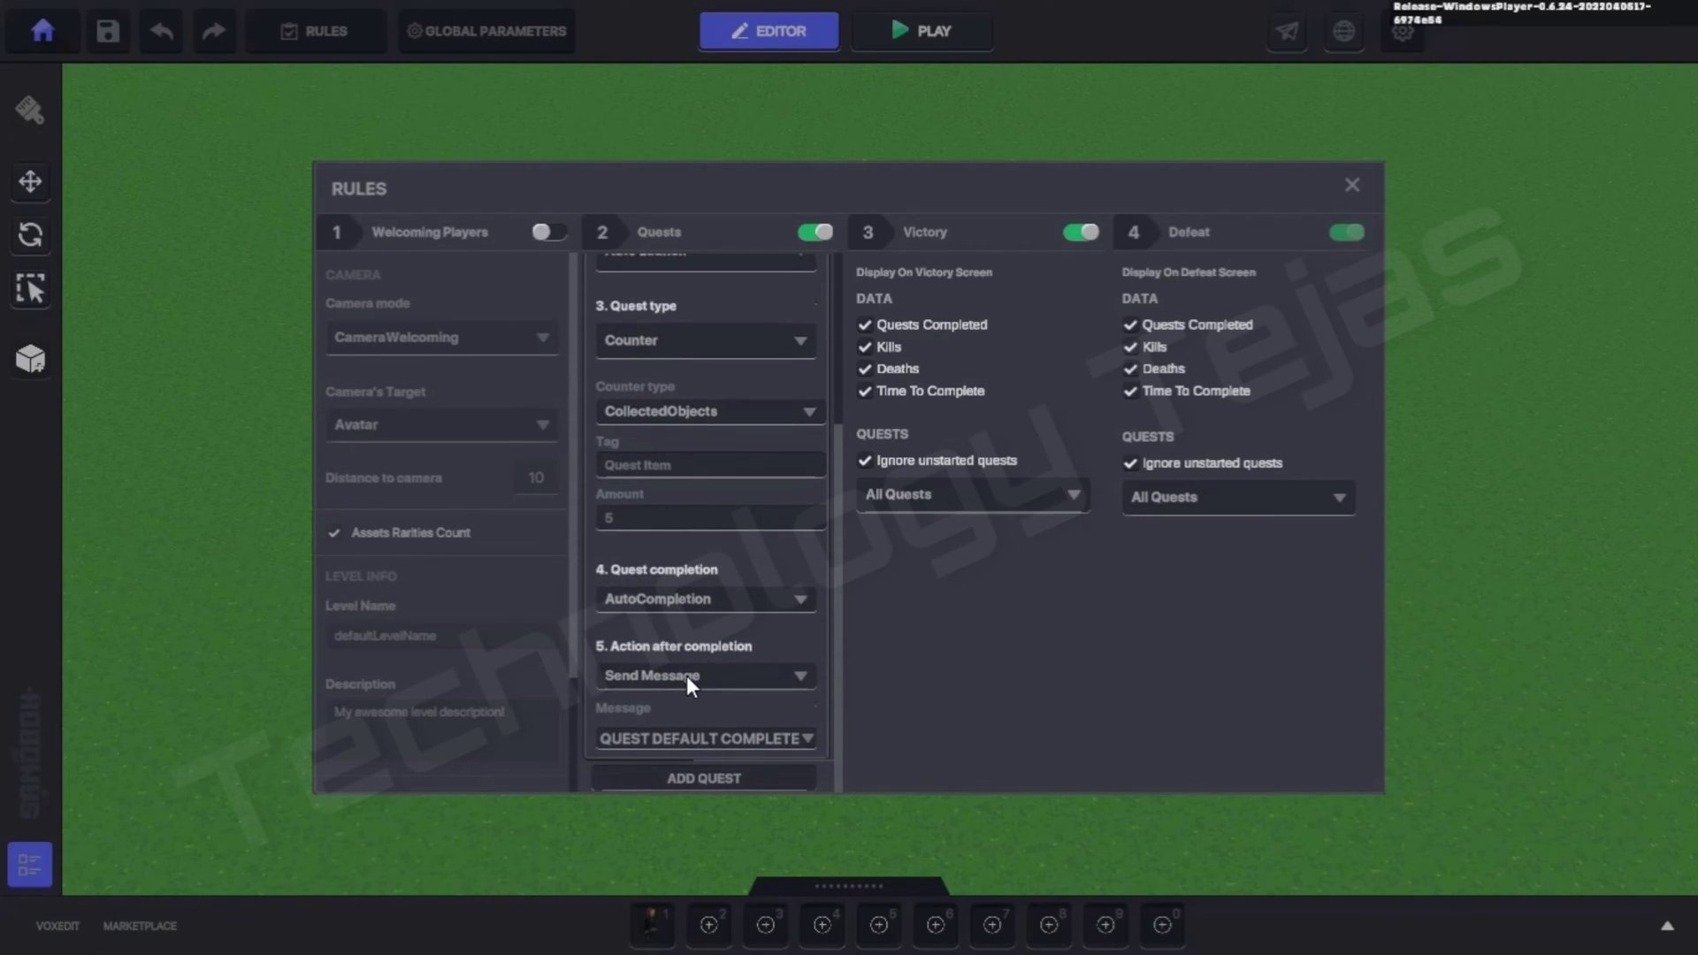
pyautogui.click(687, 675)
pyautogui.click(654, 746)
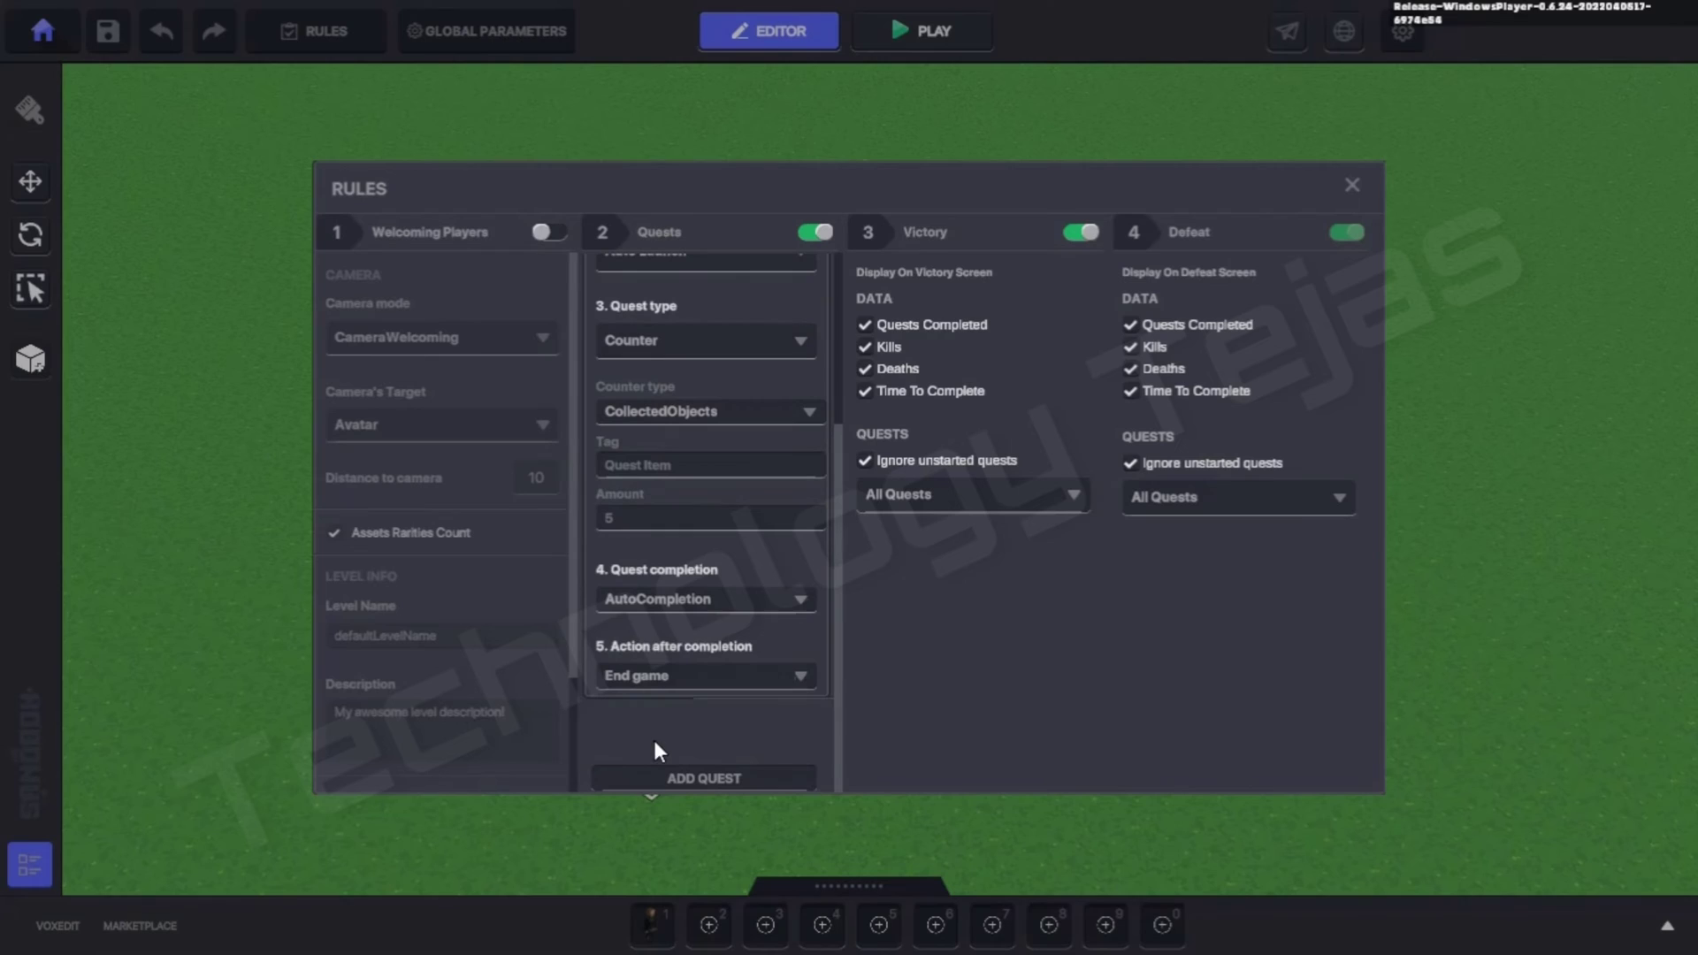
# Step: Review the Level 1 quest's counter, tag and completion settings, and close the game rules
pyautogui.scroll(1, 684, 713)
pyautogui.scroll(5, 685, 707)
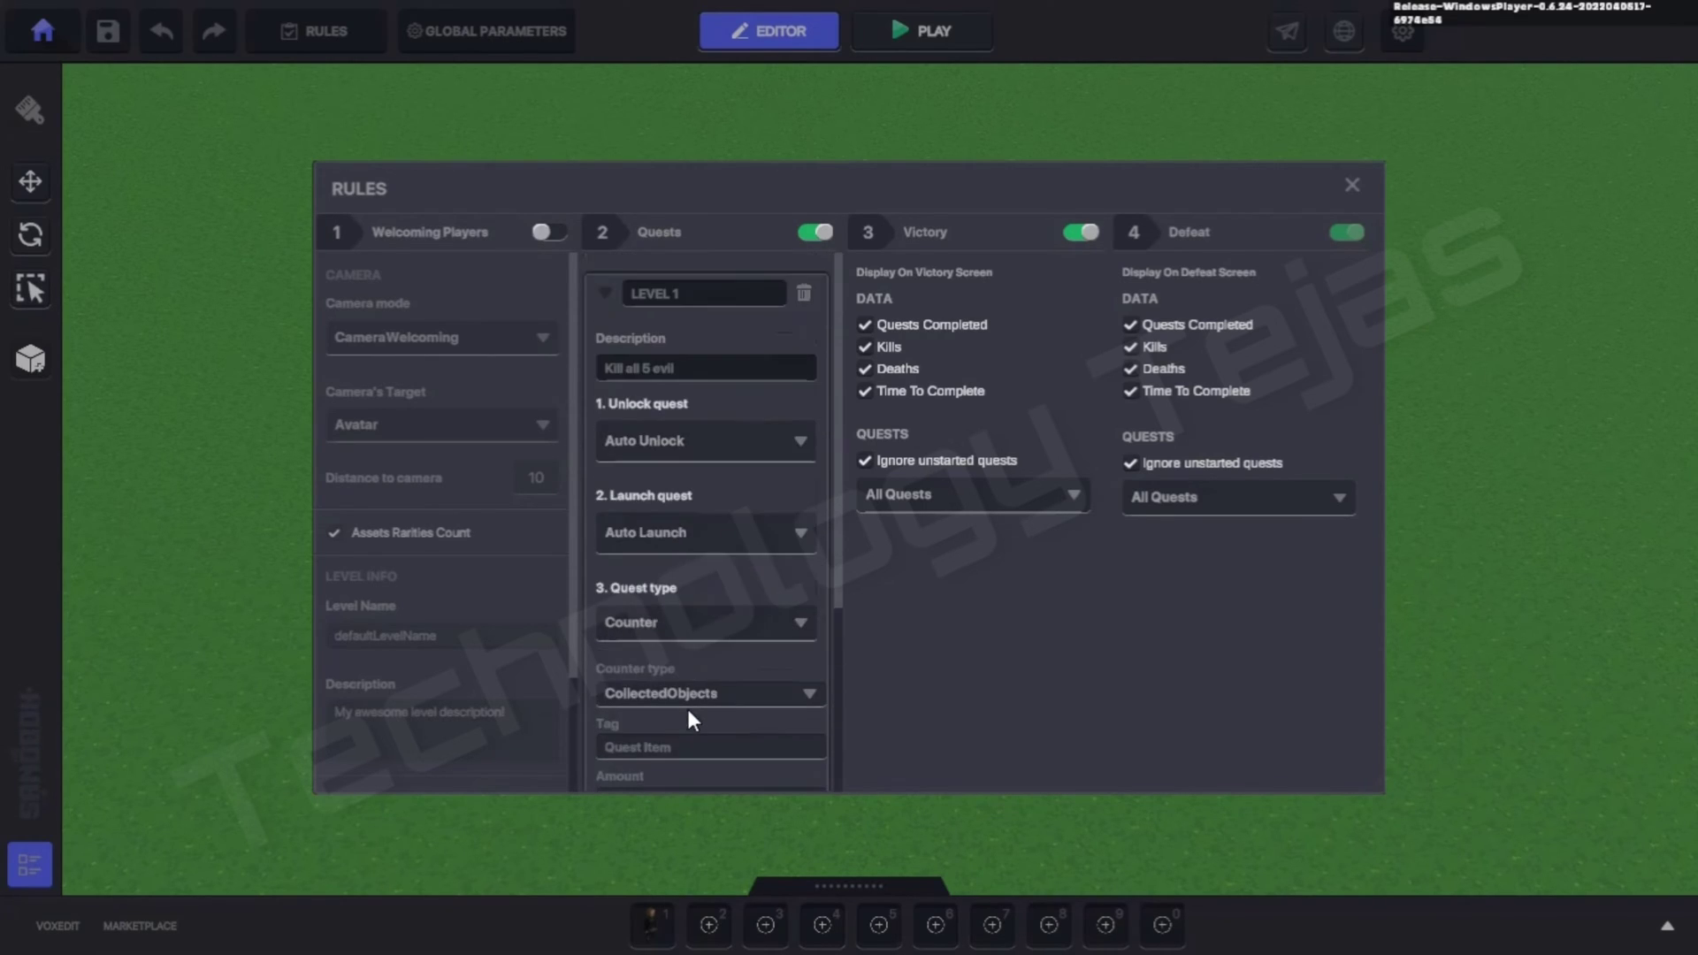
pyautogui.scroll(-5, 686, 710)
pyautogui.scroll(-1, 687, 710)
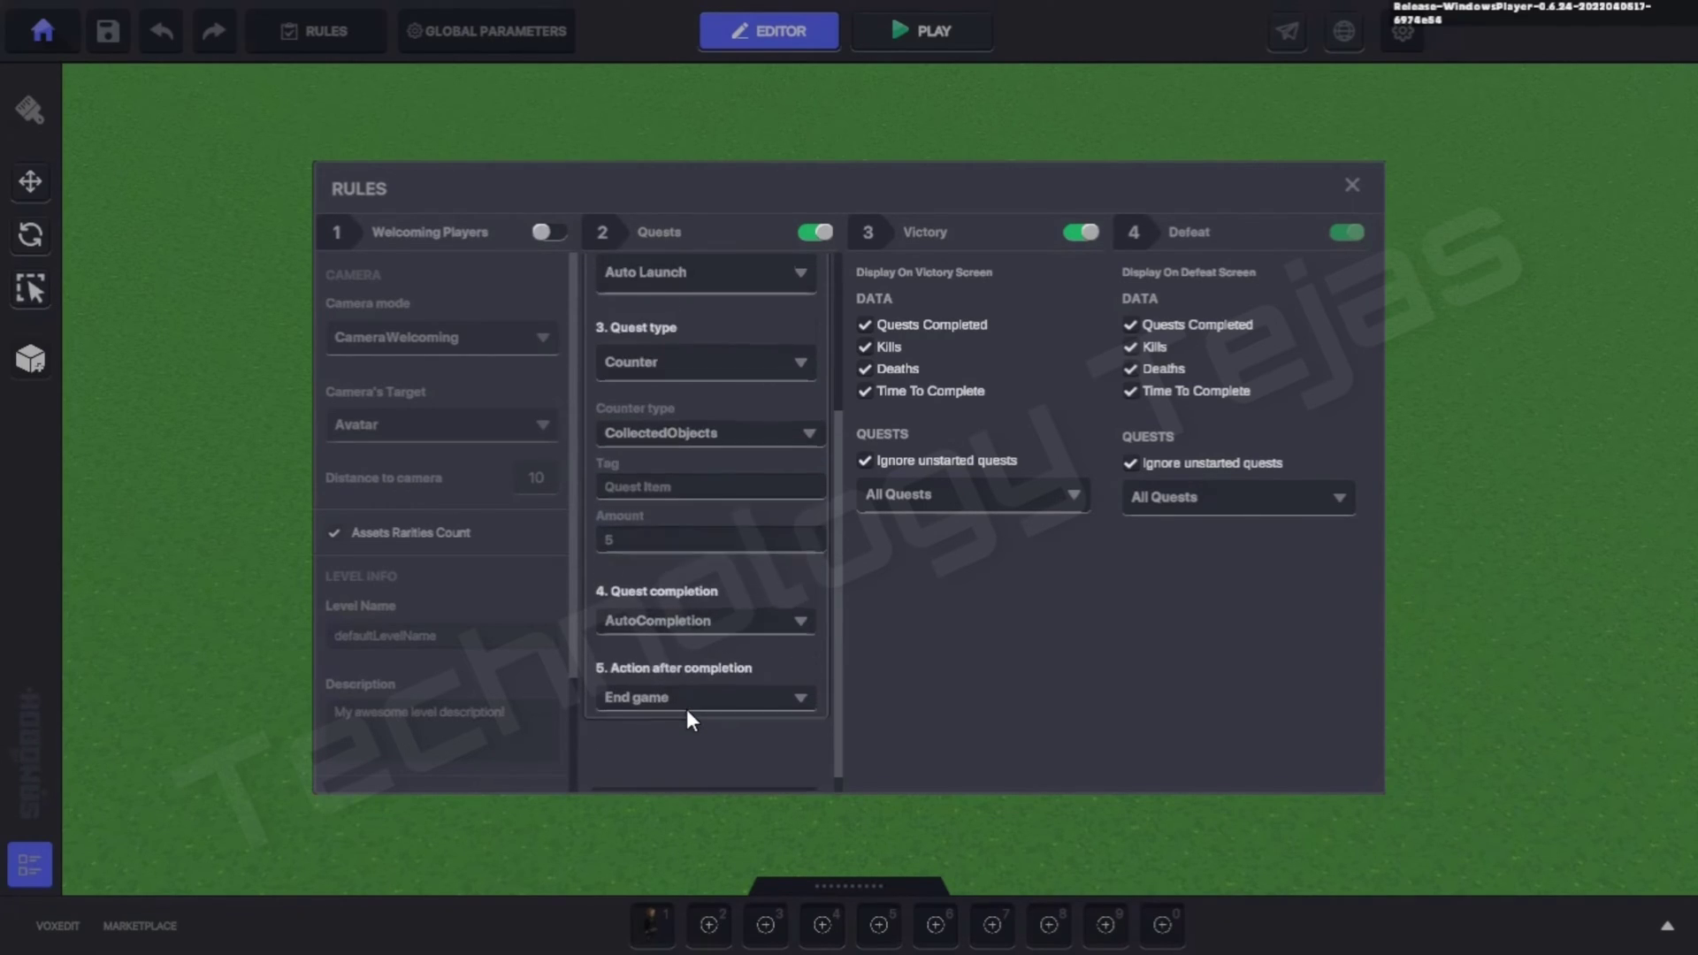
pyautogui.scroll(2, 685, 710)
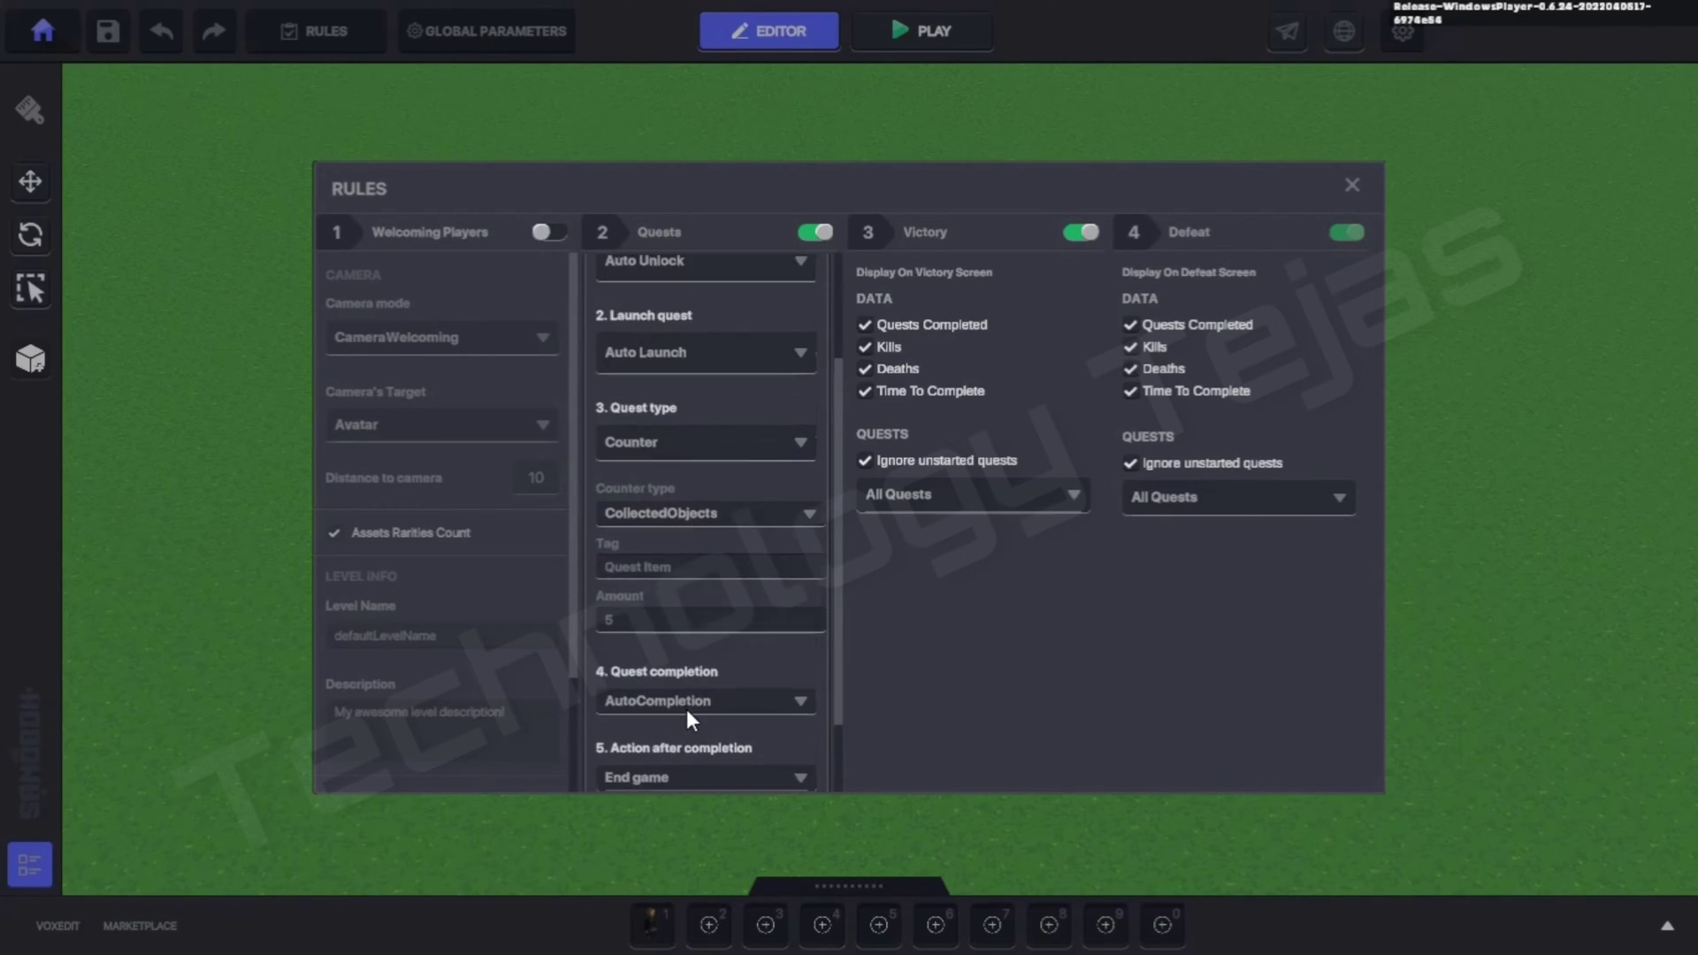
pyautogui.click(646, 571)
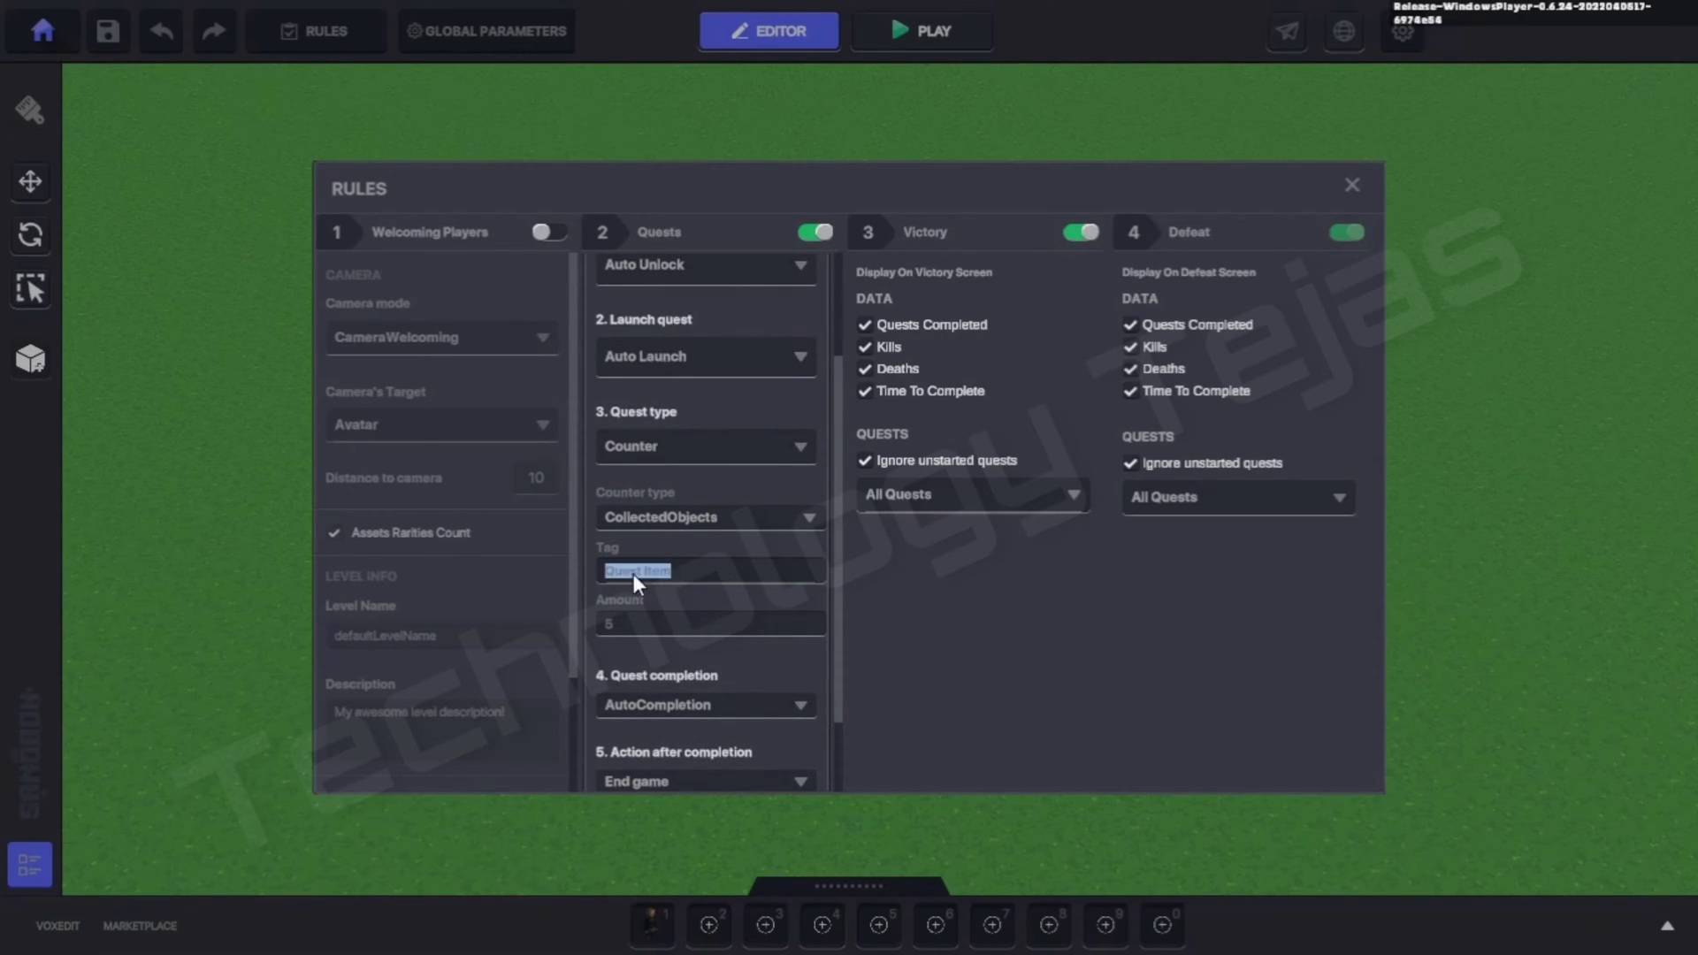
pyautogui.click(1036, 436)
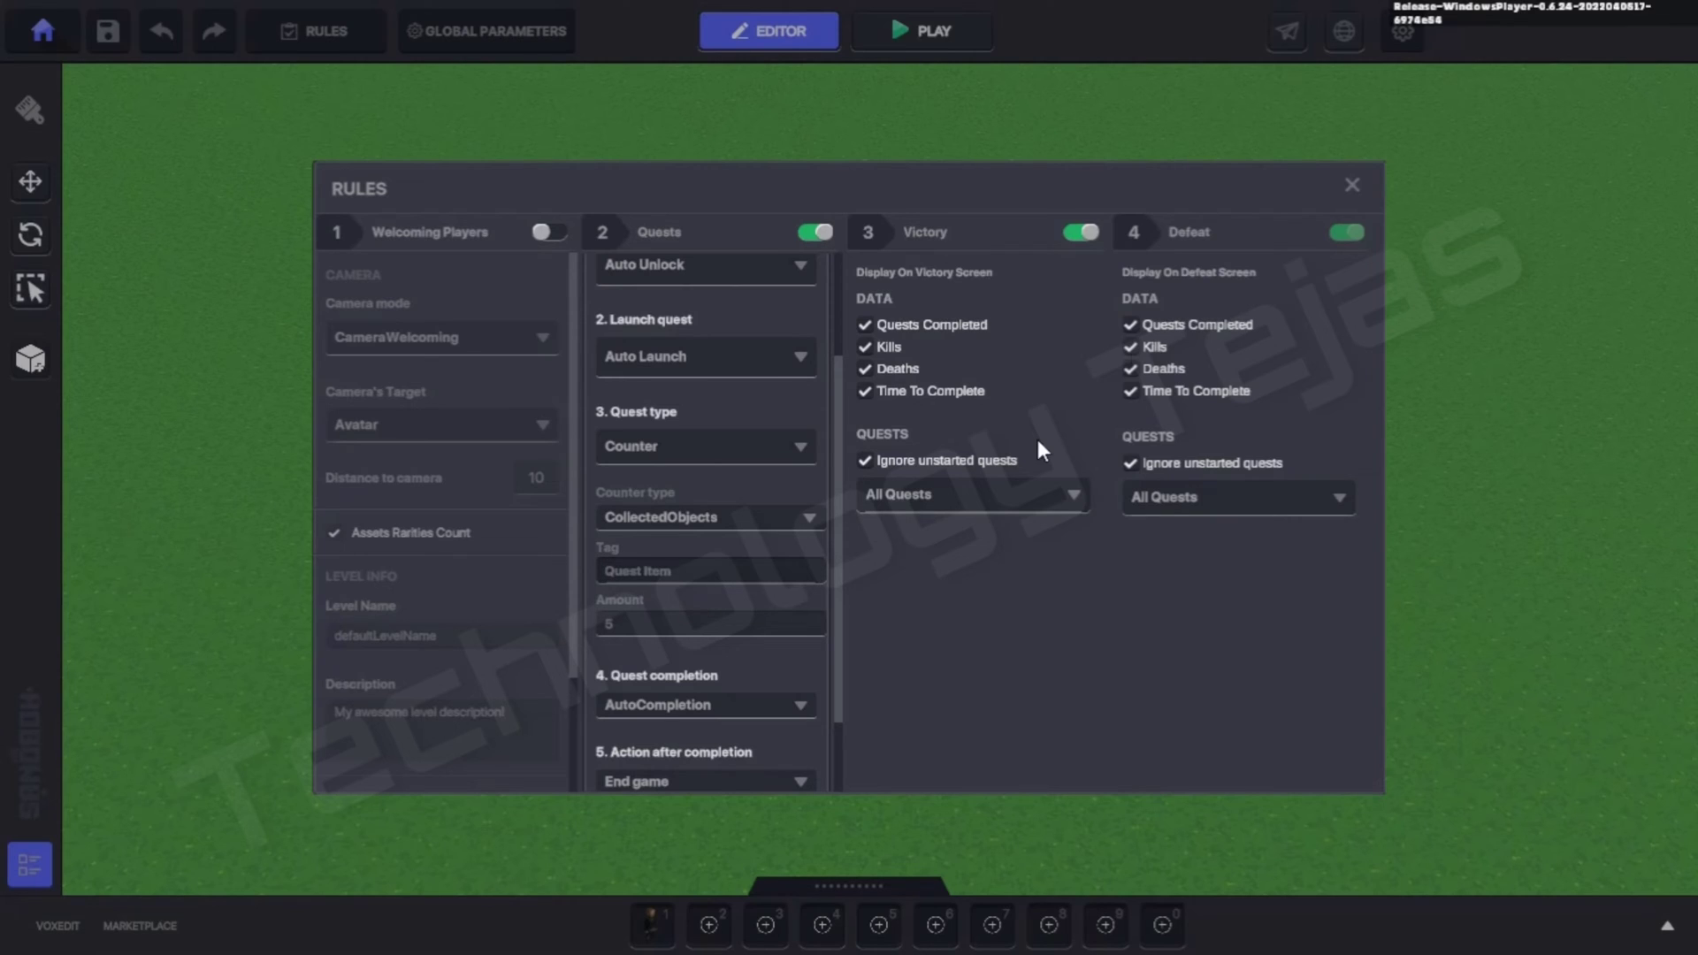
pyautogui.click(1353, 185)
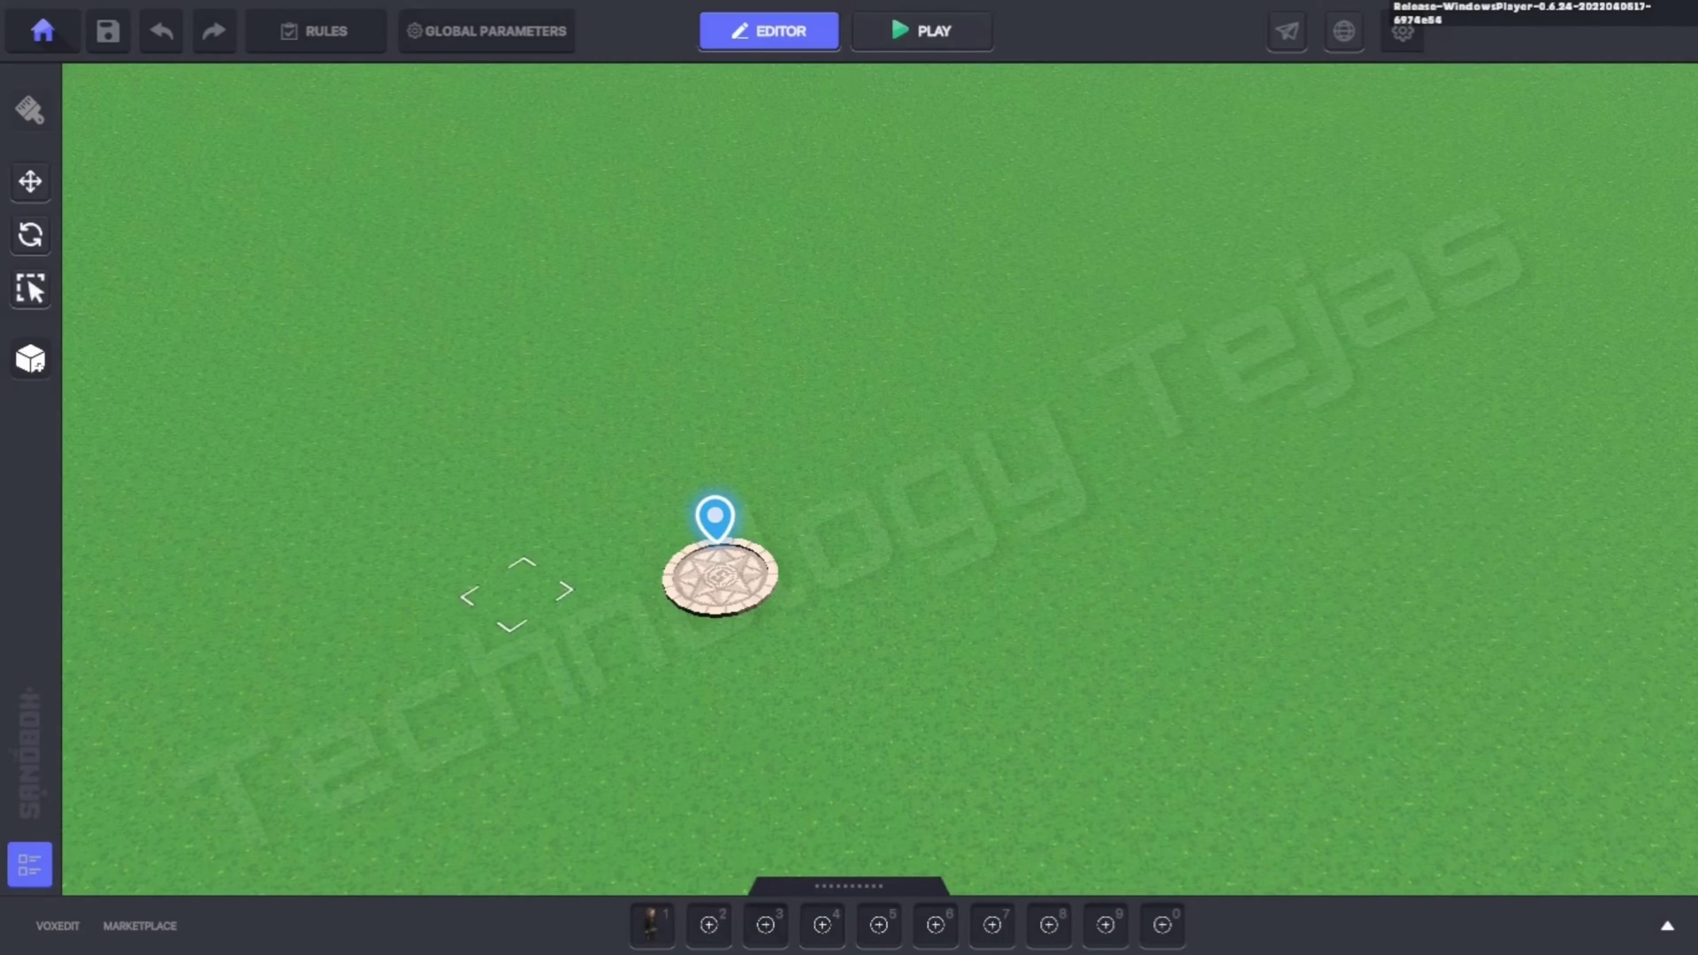
# Step: Place five Barbarian Bald enemies on the ground, four around the avatar's portal and one at its edge
pyautogui.click(646, 920)
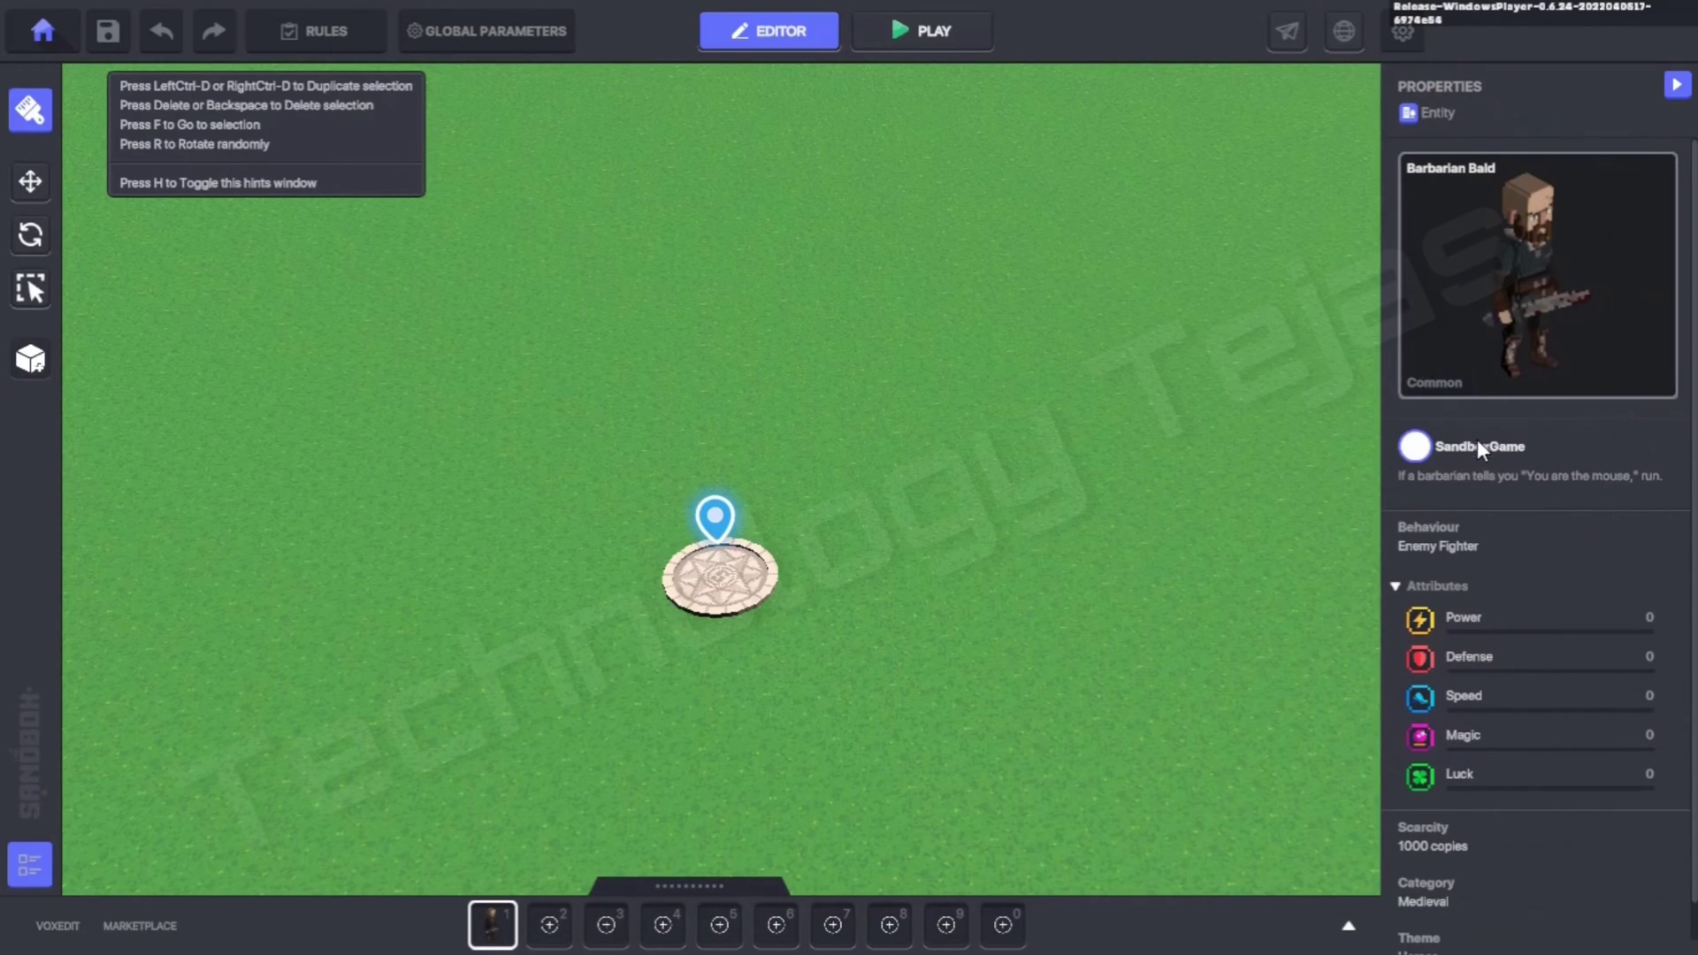
pyautogui.click(1349, 924)
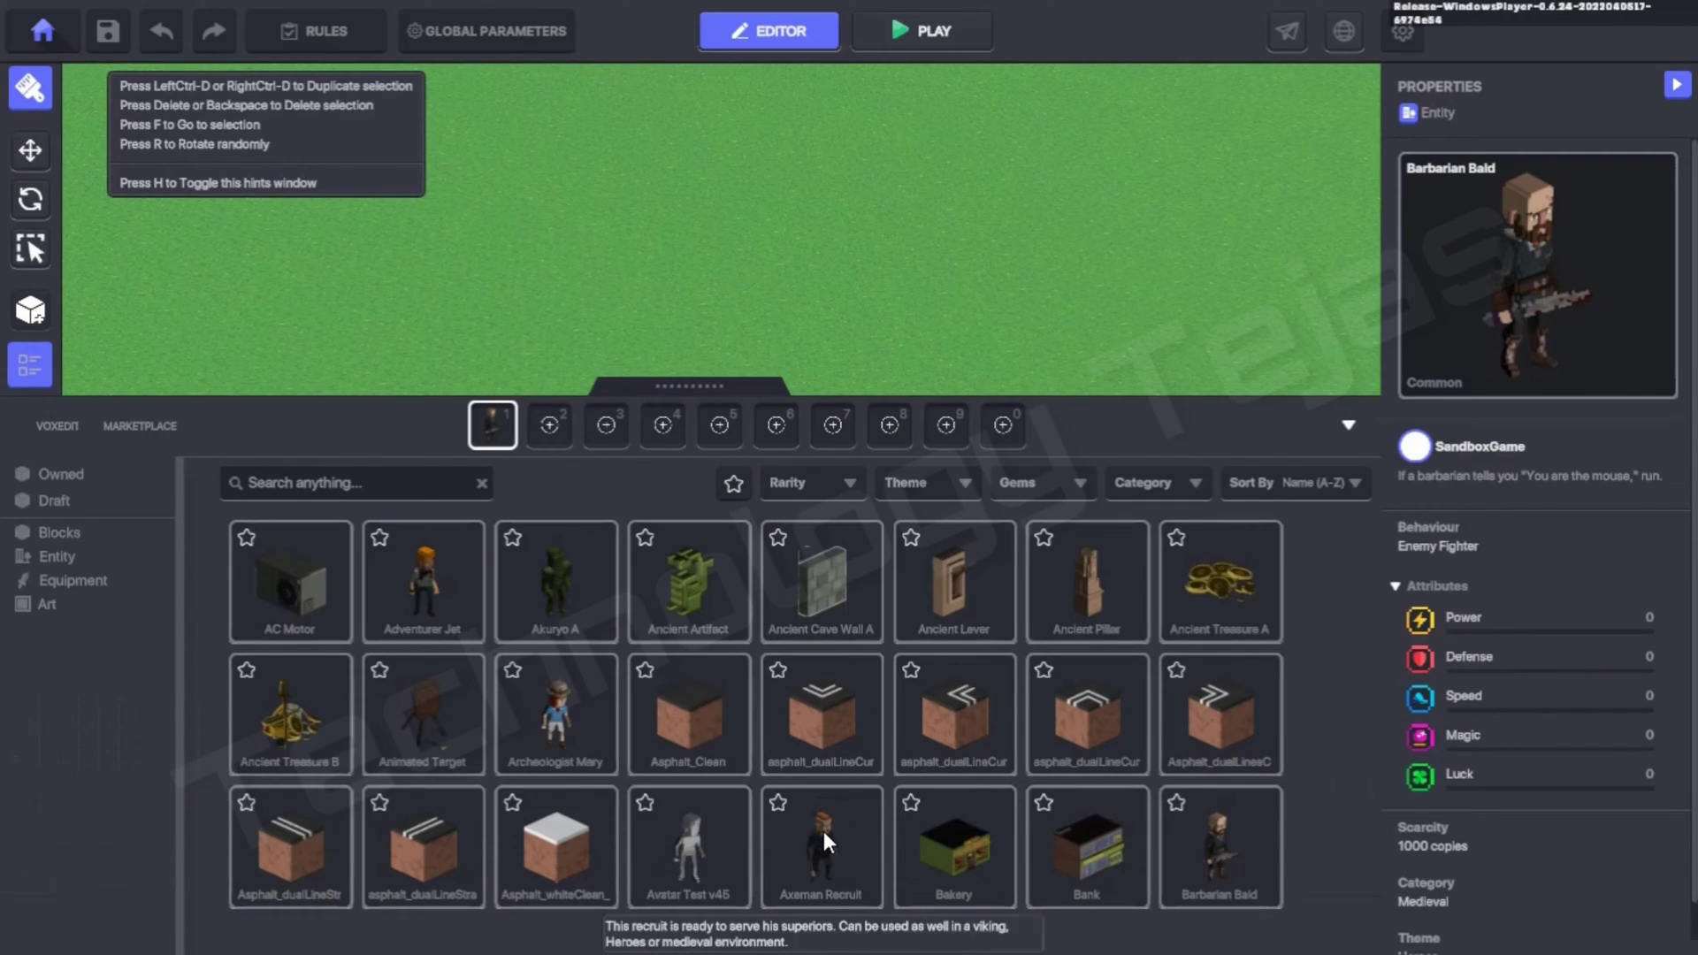
pyautogui.click(1206, 847)
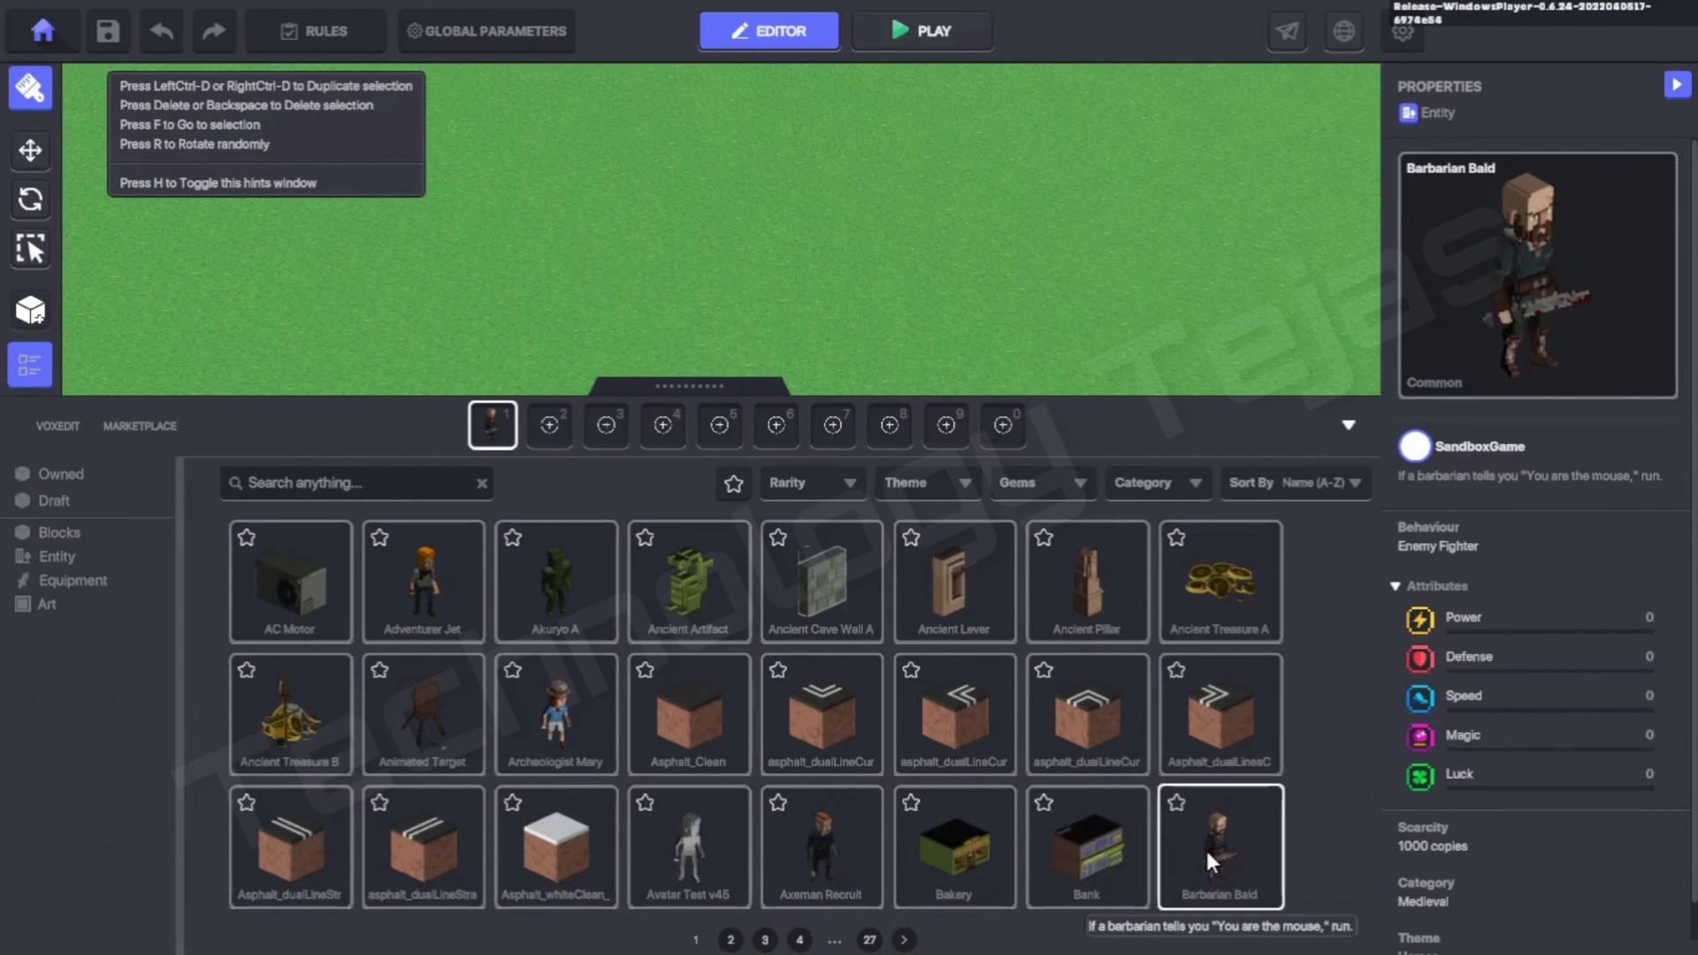
pyautogui.click(1348, 425)
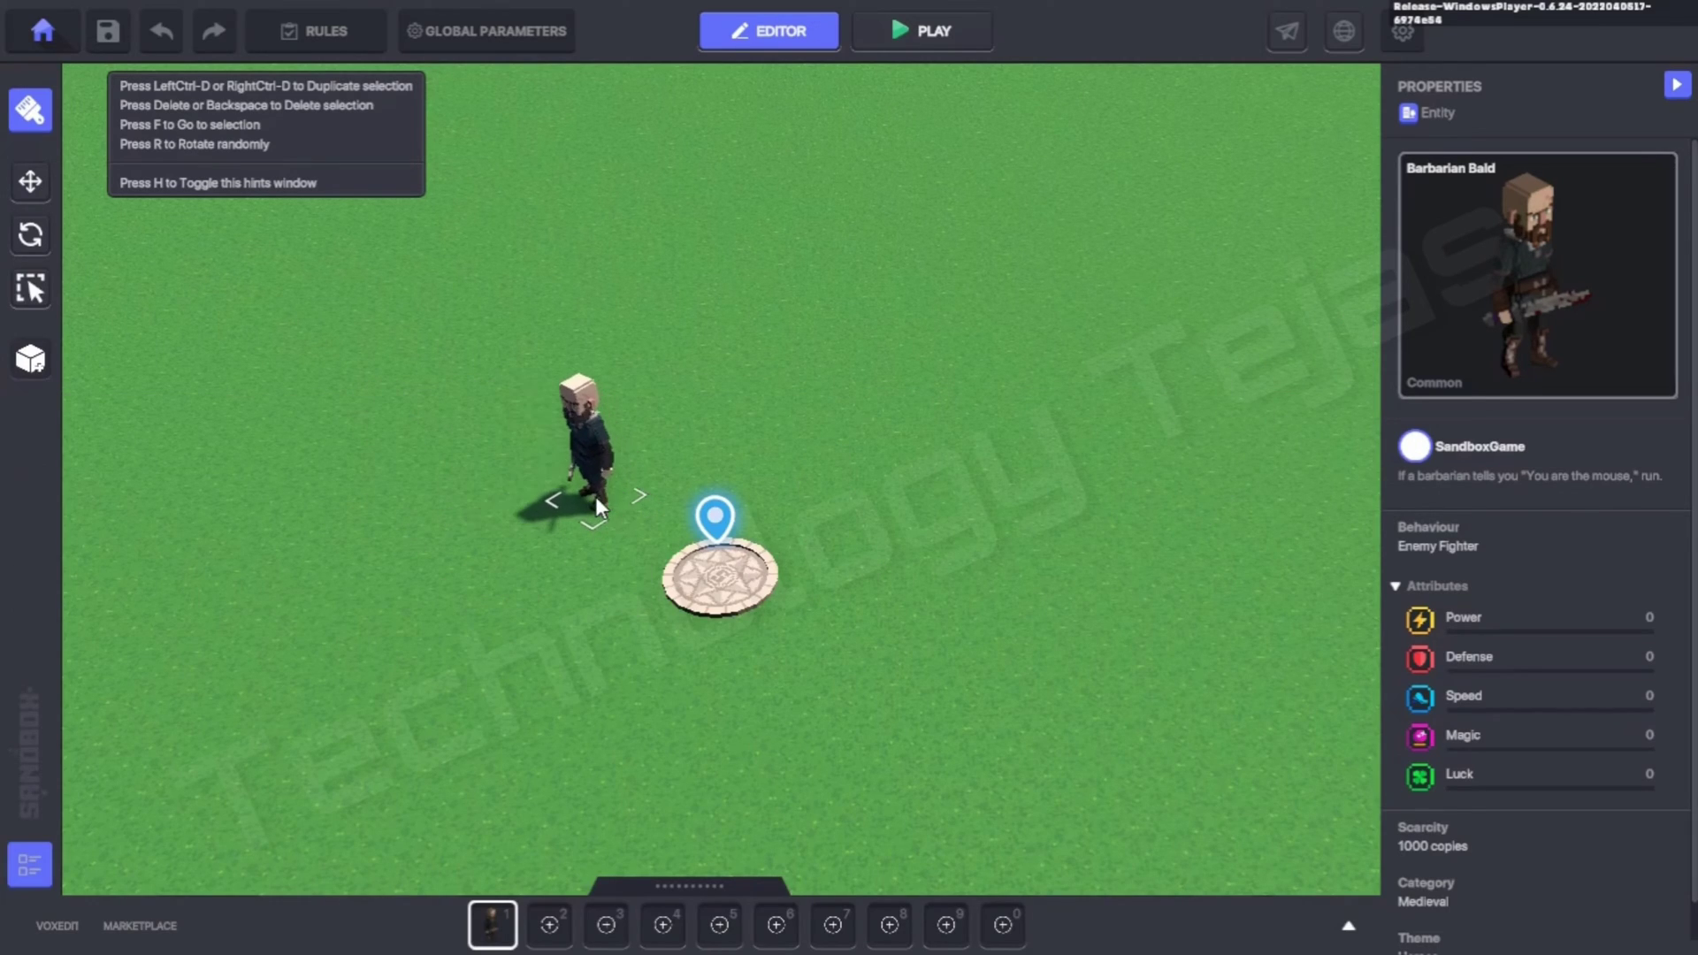
pyautogui.click(596, 497)
pyautogui.click(873, 506)
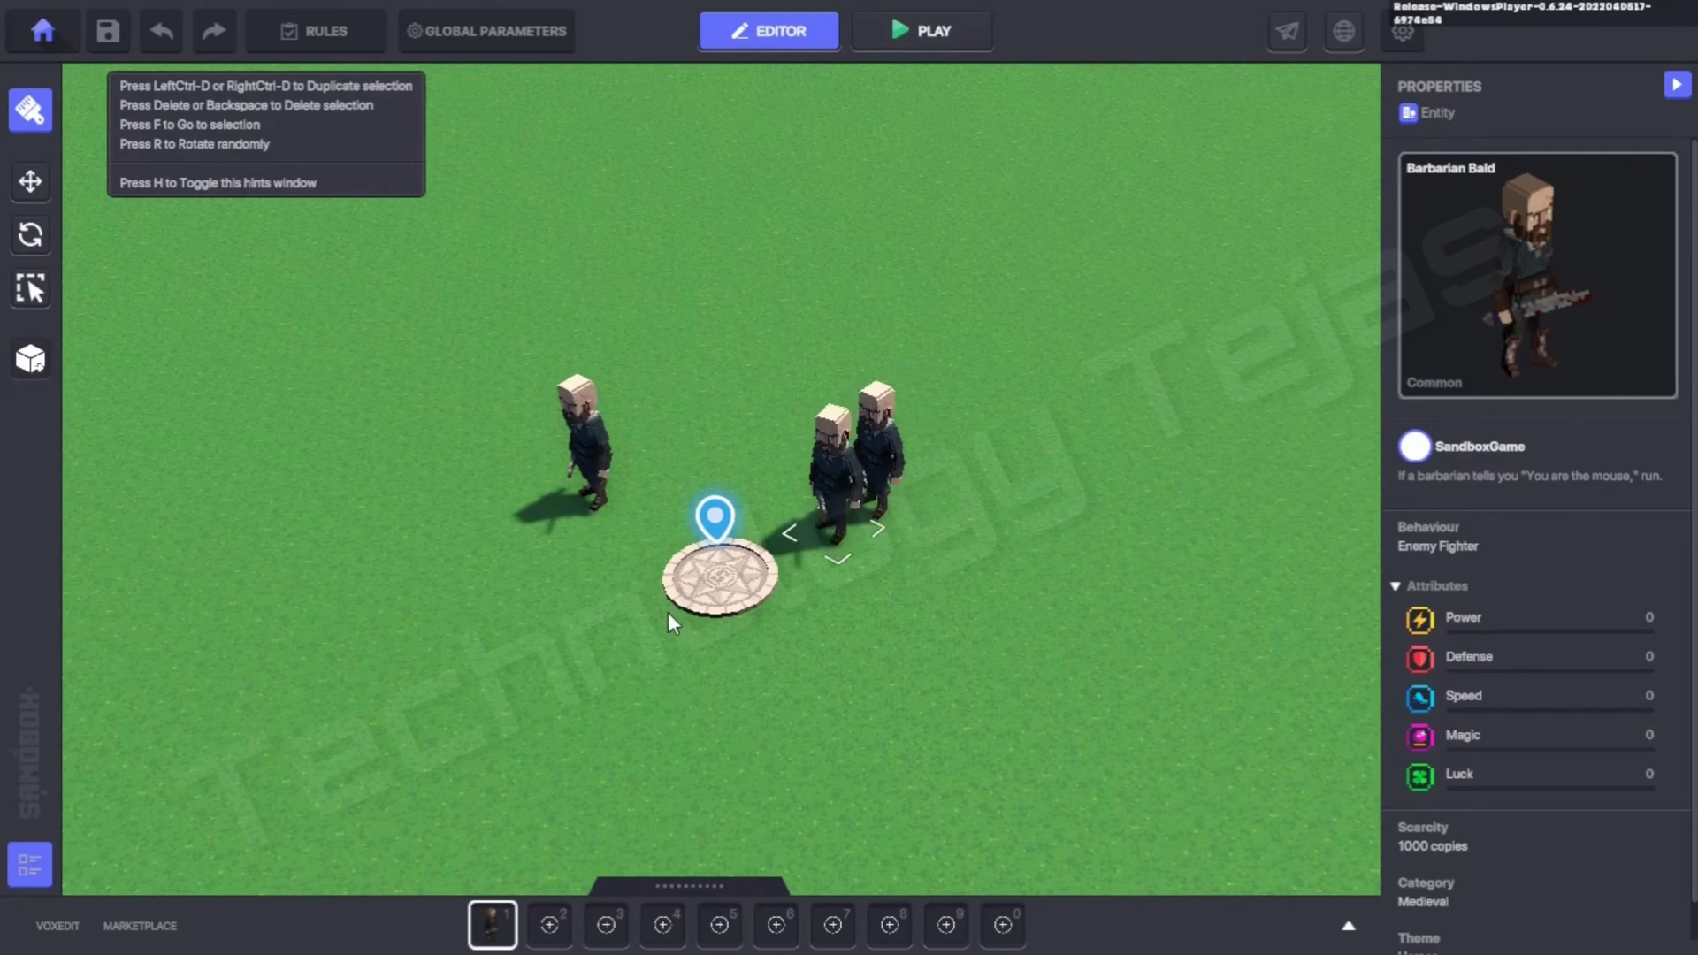
pyautogui.click(541, 740)
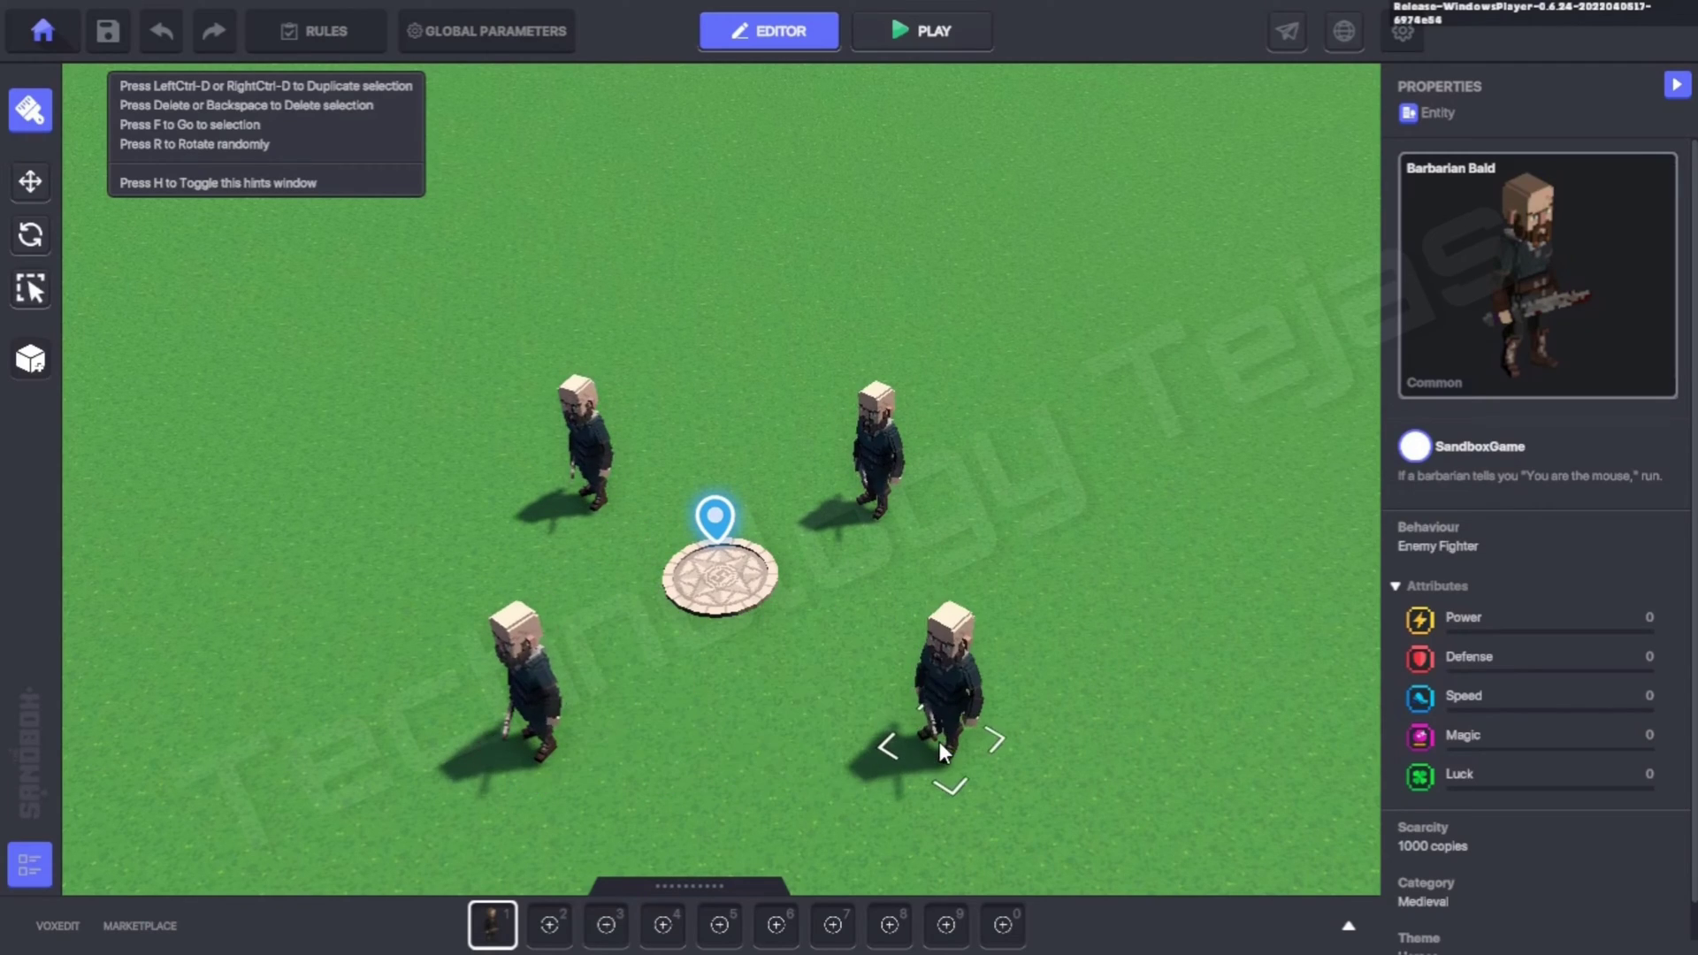
pyautogui.click(906, 744)
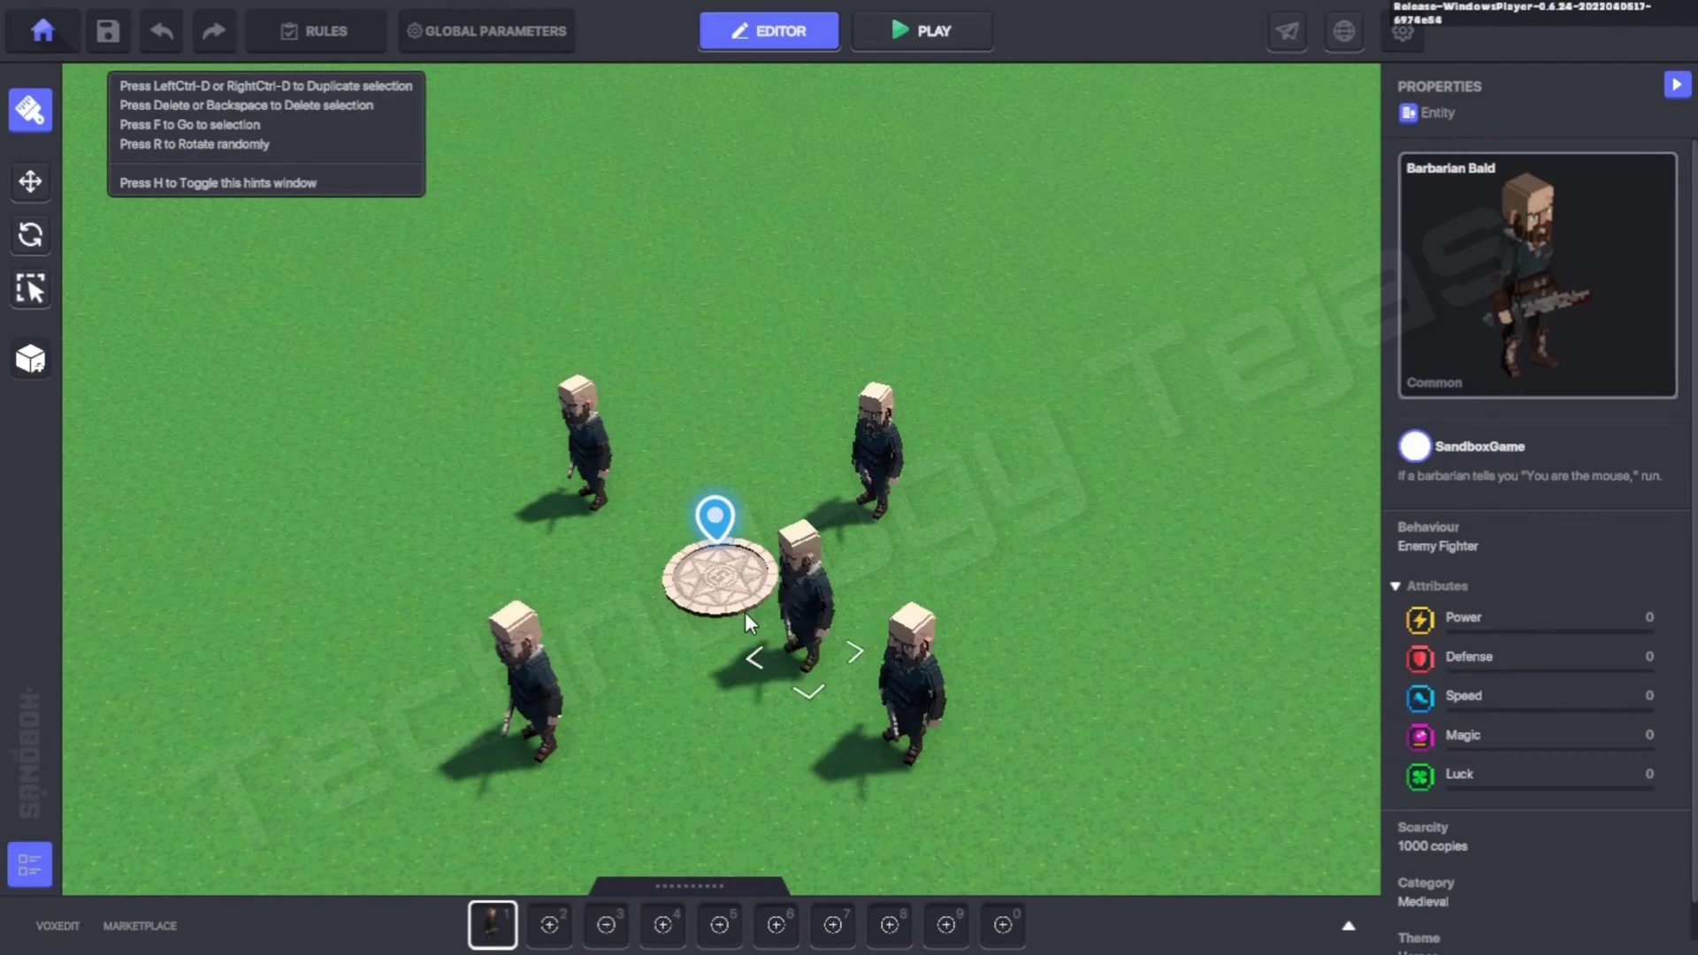
pyautogui.click(690, 604)
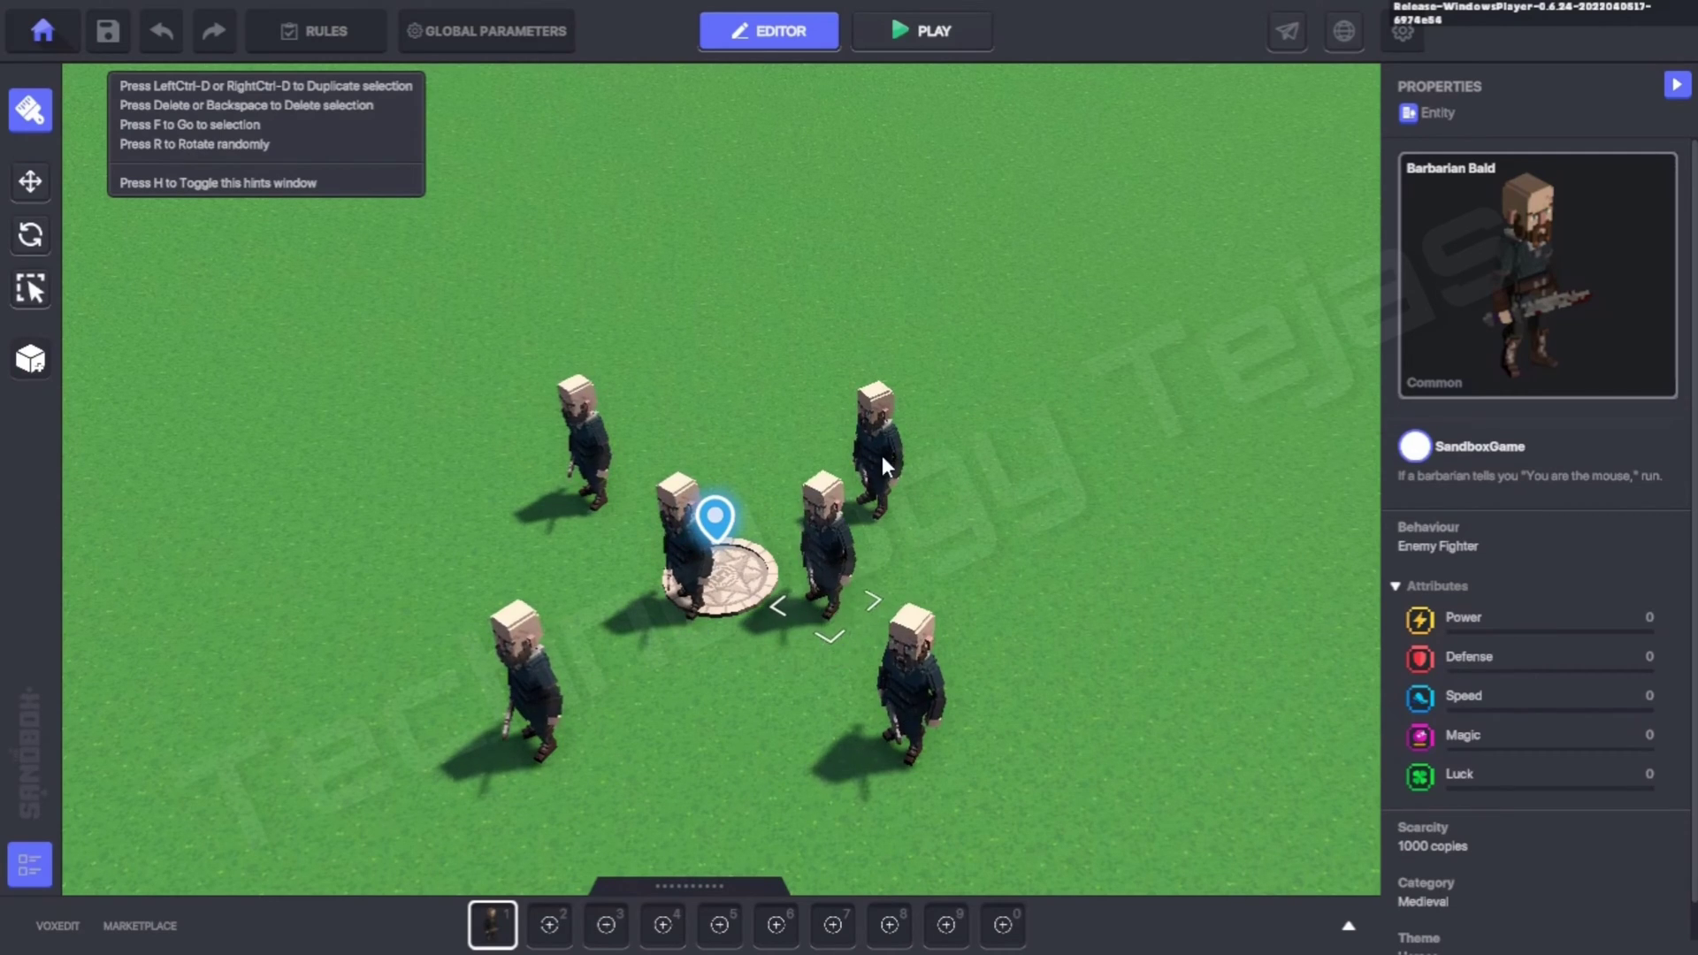
# Step: Select all the placed barbarians together and delete them from the ground
pyautogui.click(1676, 85)
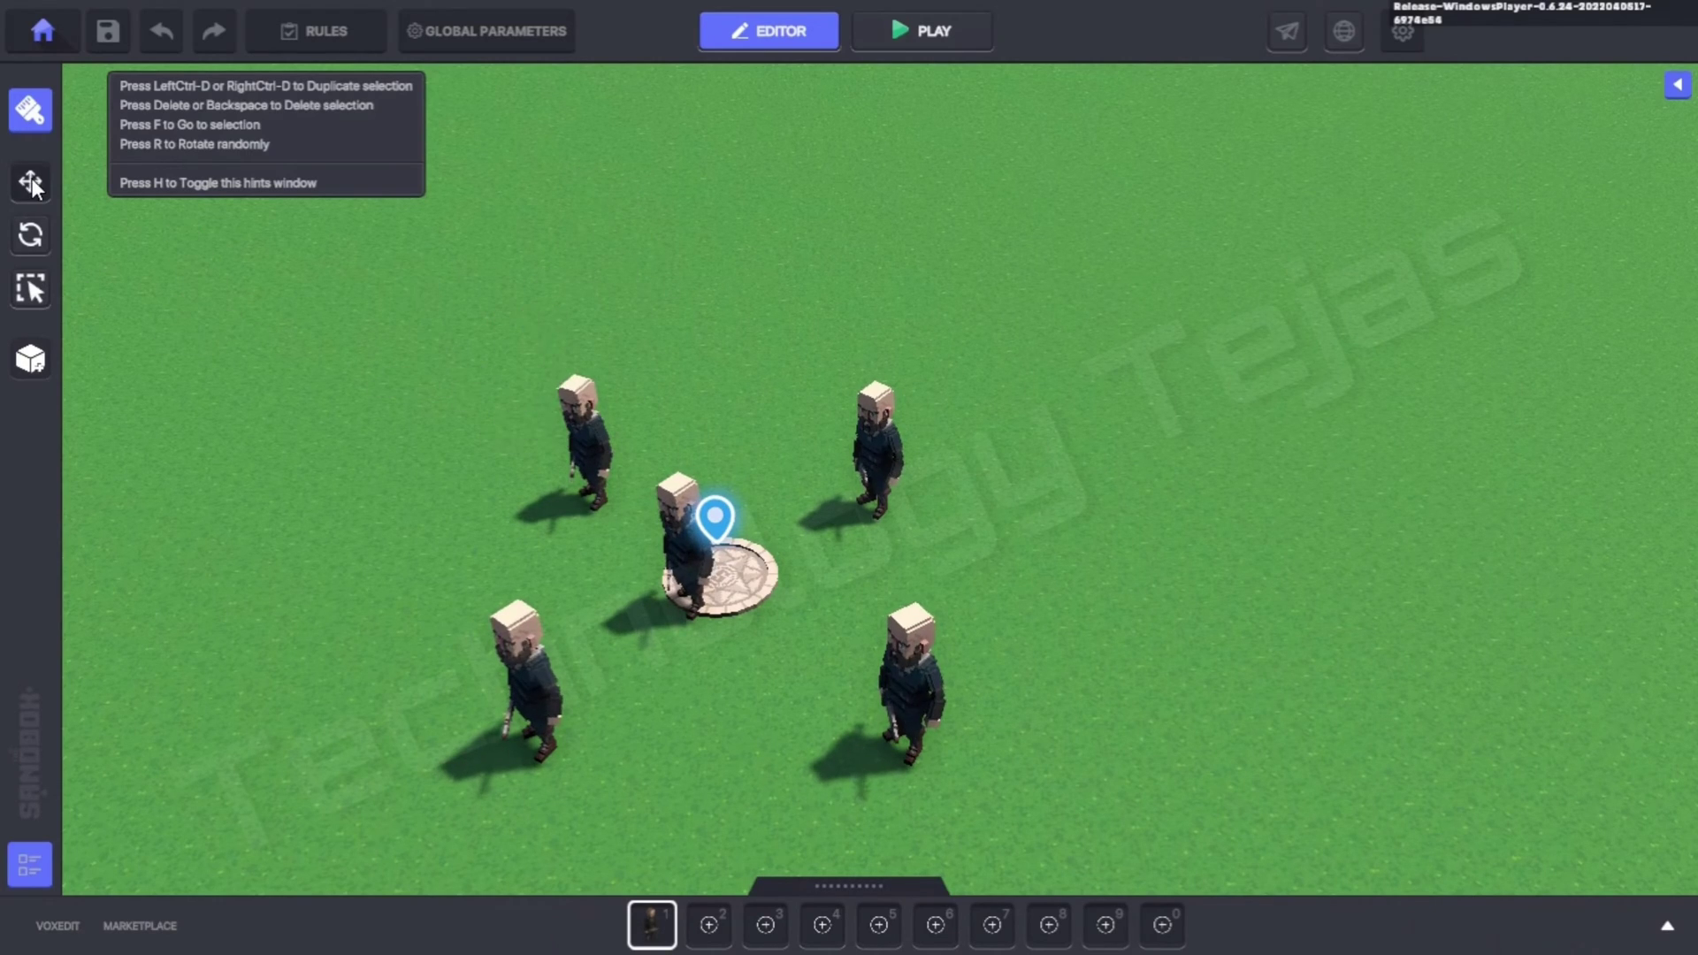
pyautogui.press('Escape')
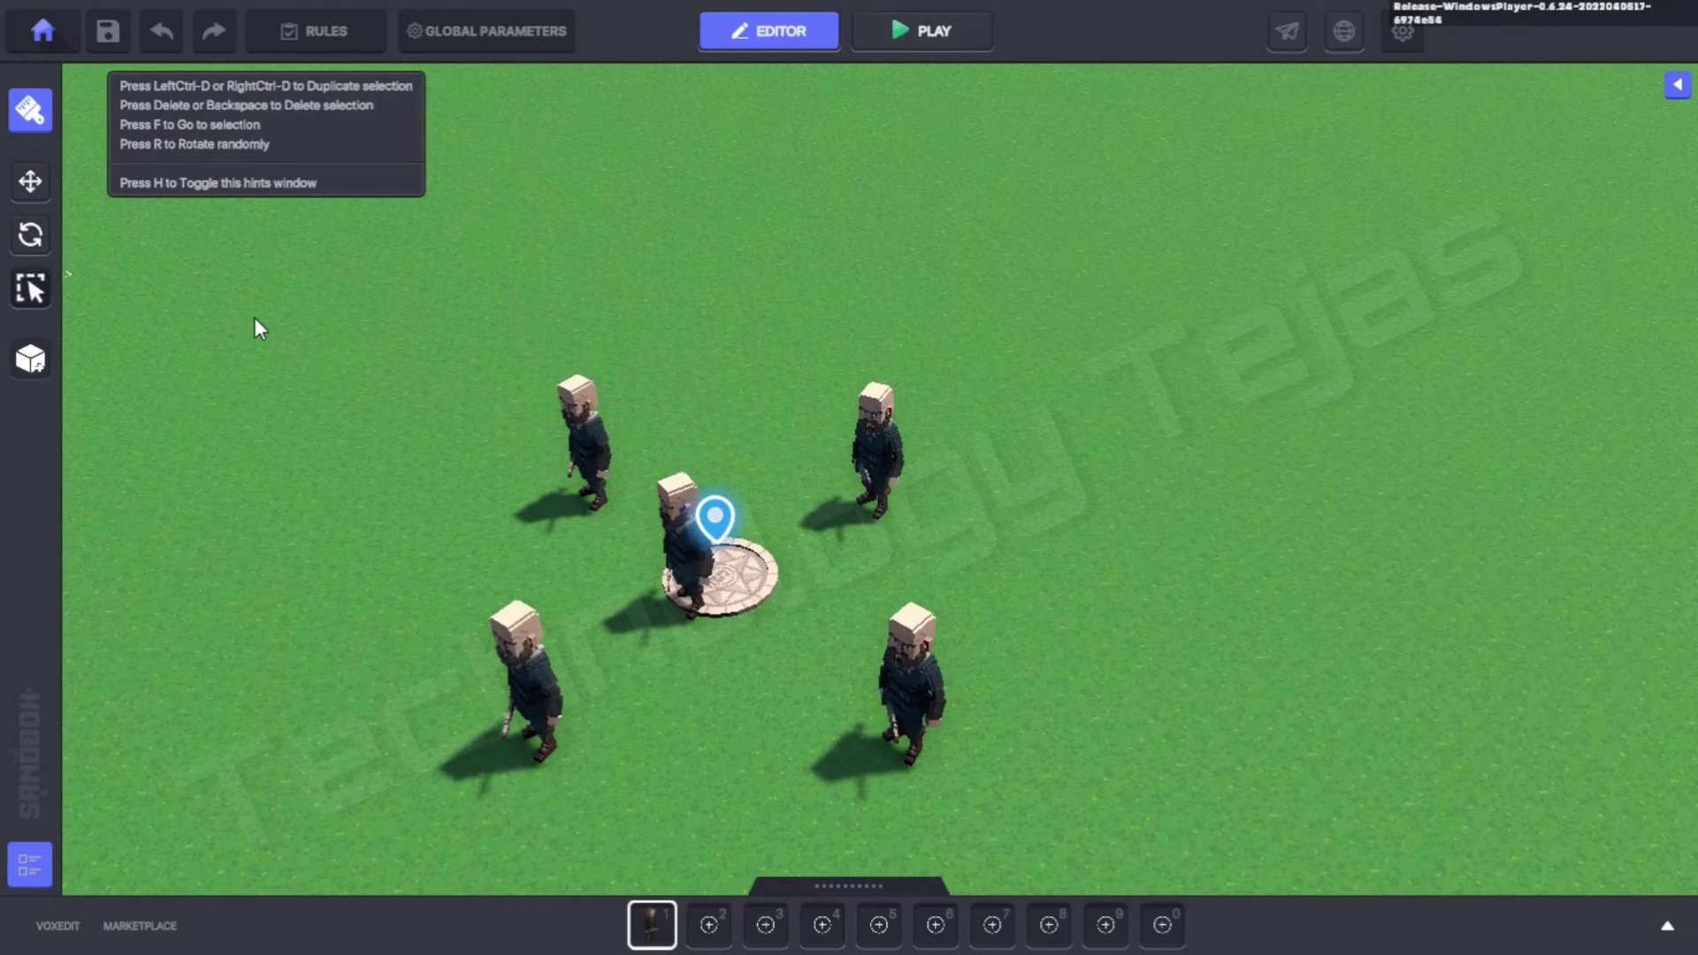
pyautogui.moveTo(436, 333); pyautogui.dragTo(939, 610)
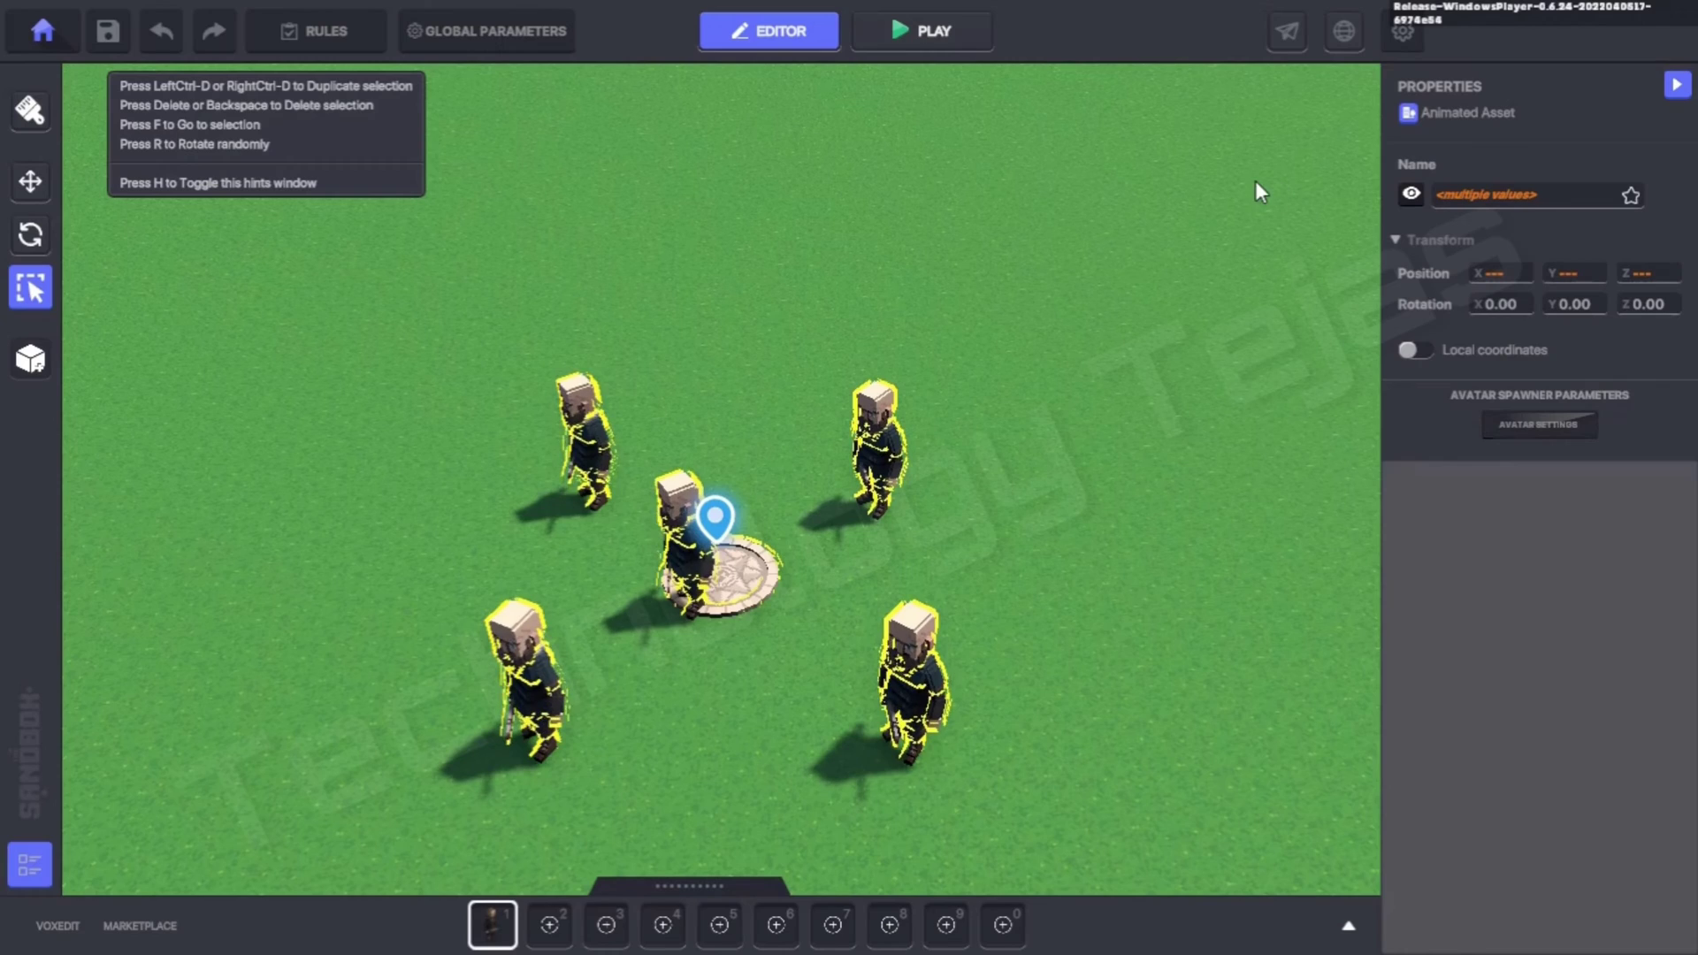
pyautogui.press('Delete')
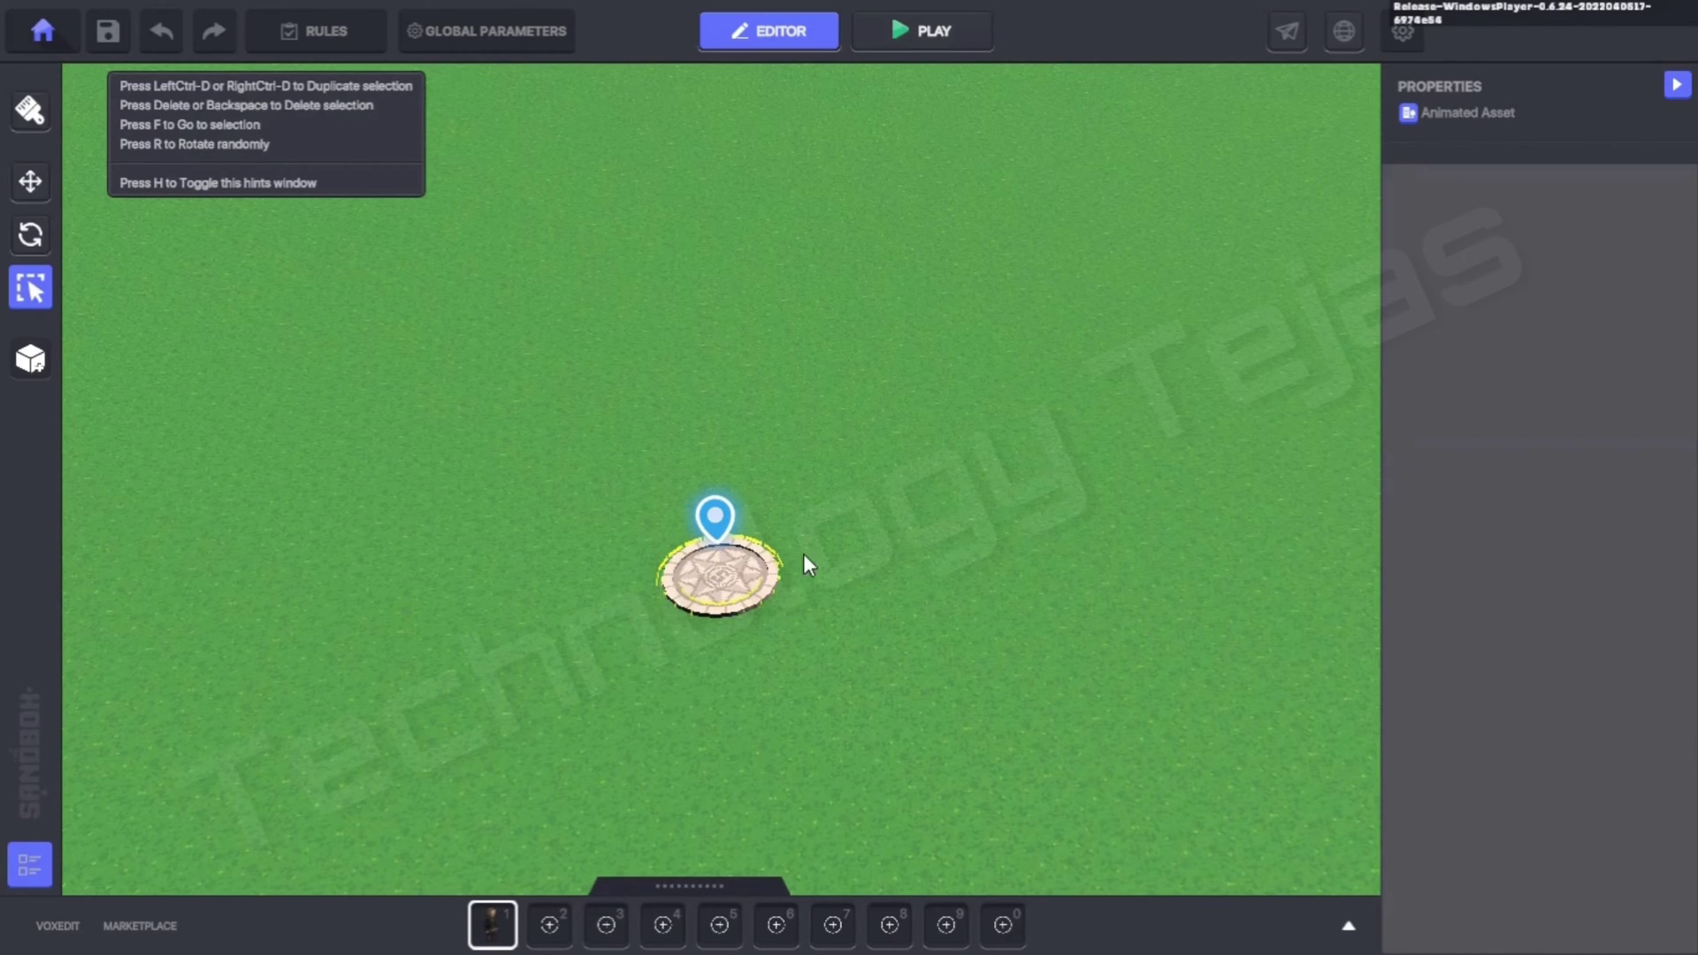
# Step: Place one Barbarian Bald enemy on the ground next to the avatar's portal
pyautogui.click(715, 587)
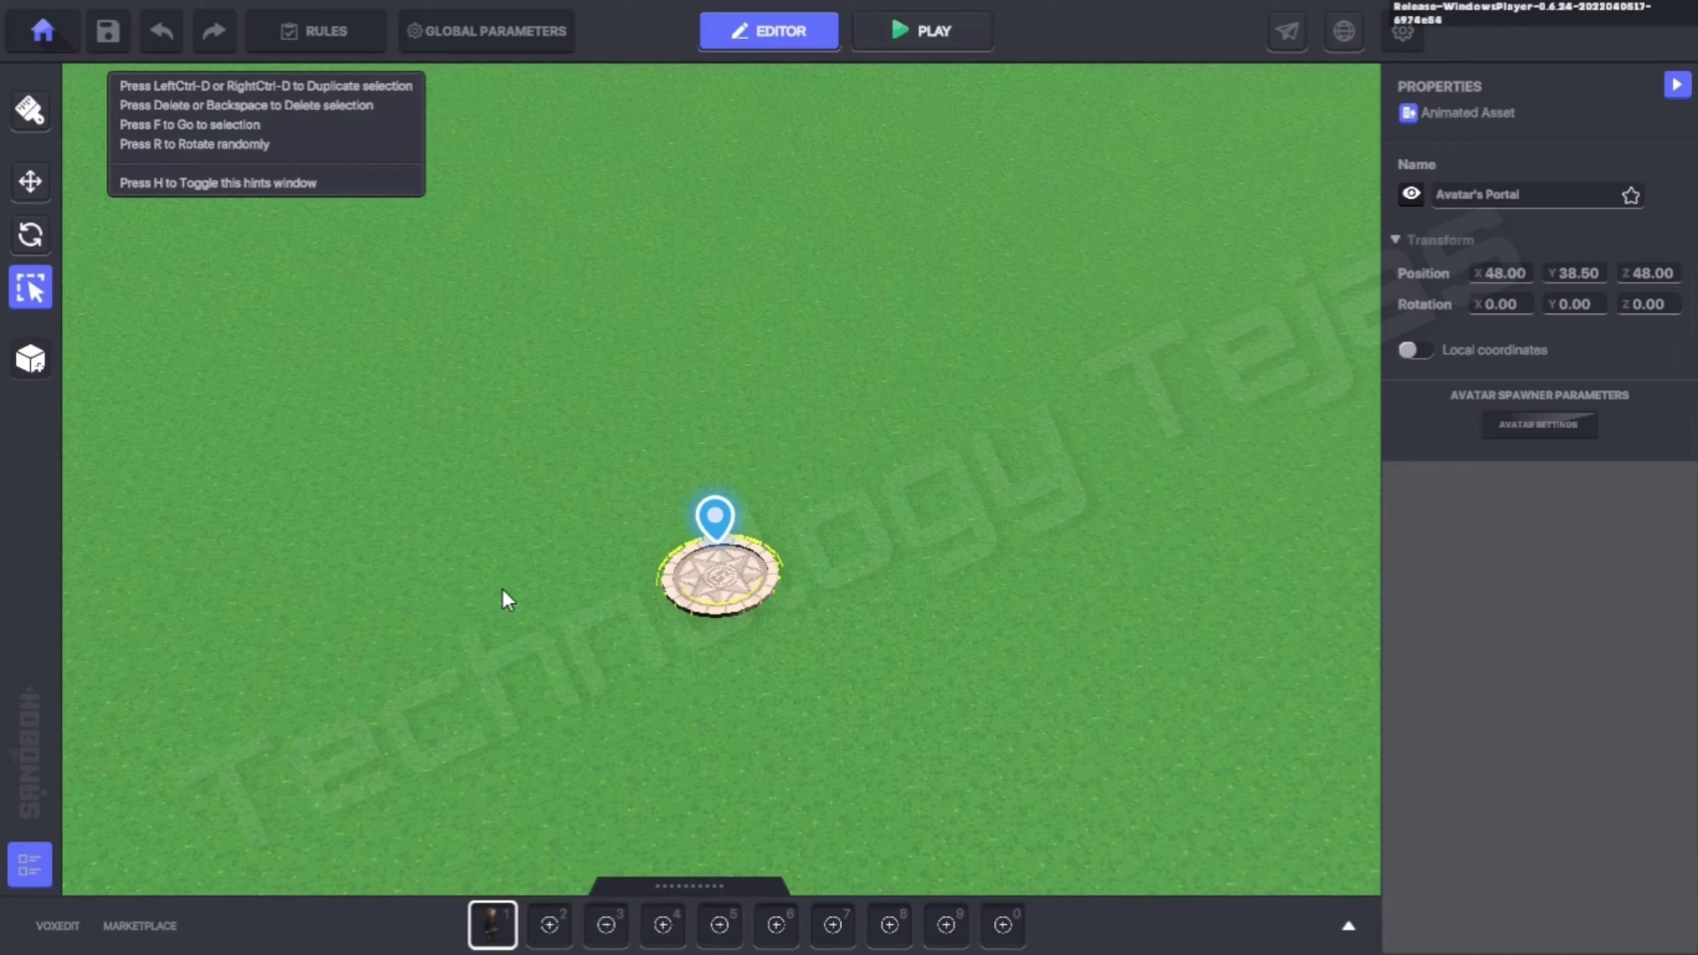
pyautogui.click(503, 588)
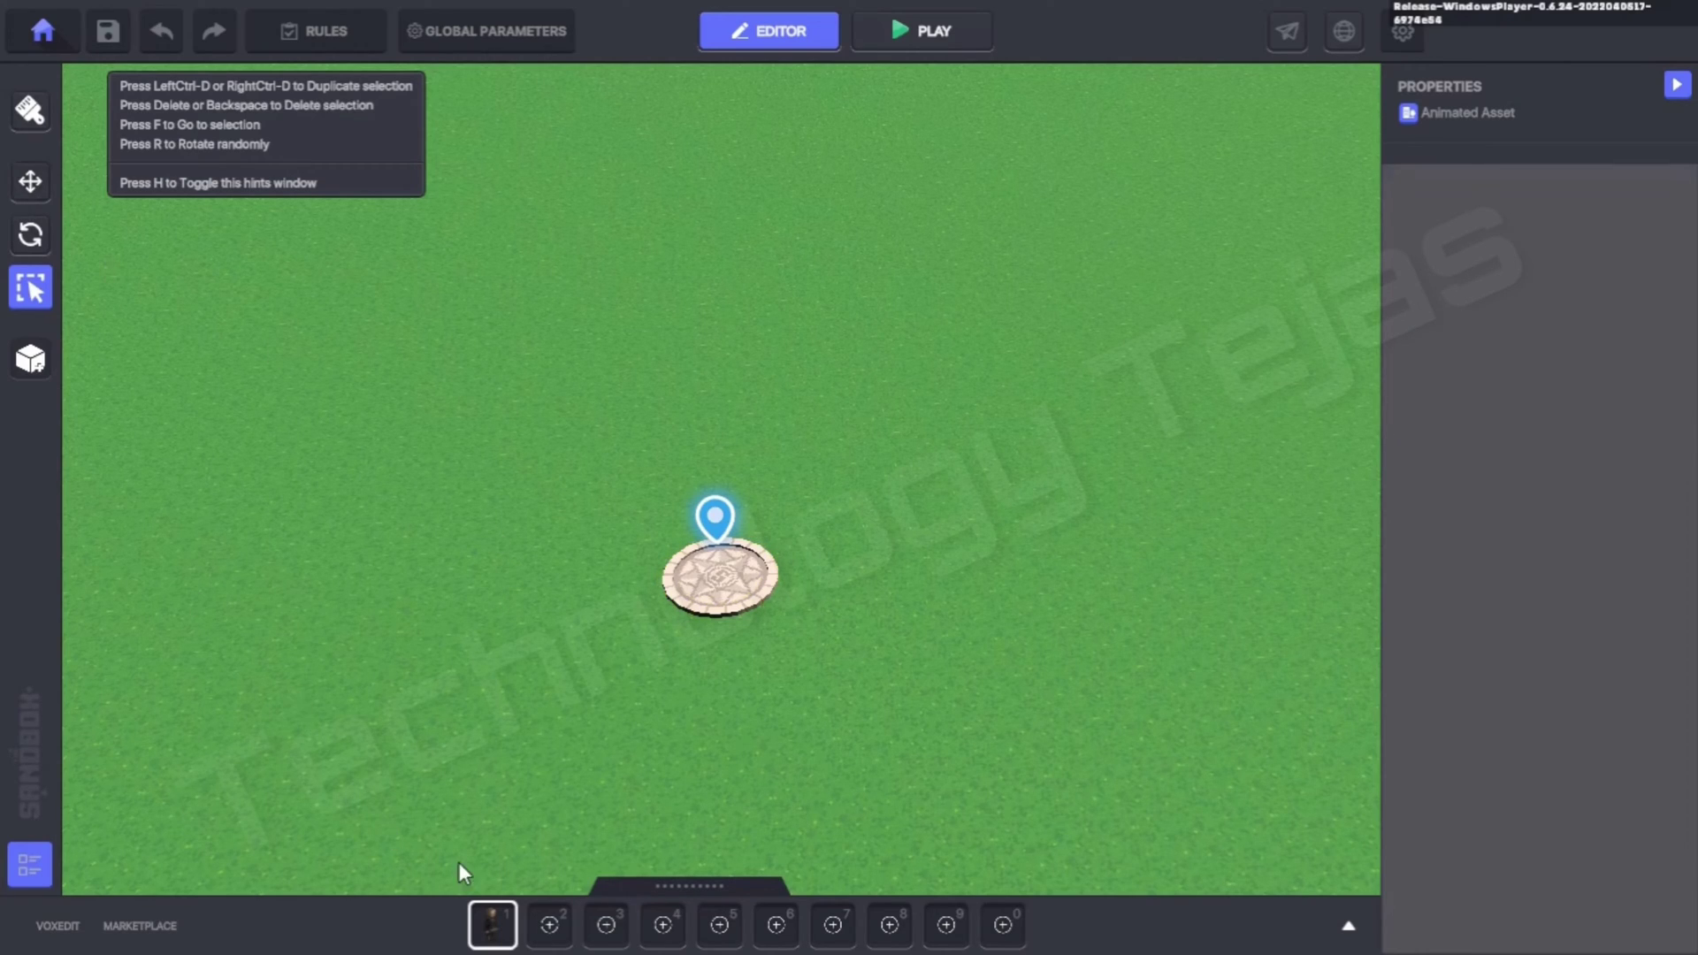
pyautogui.press('1')
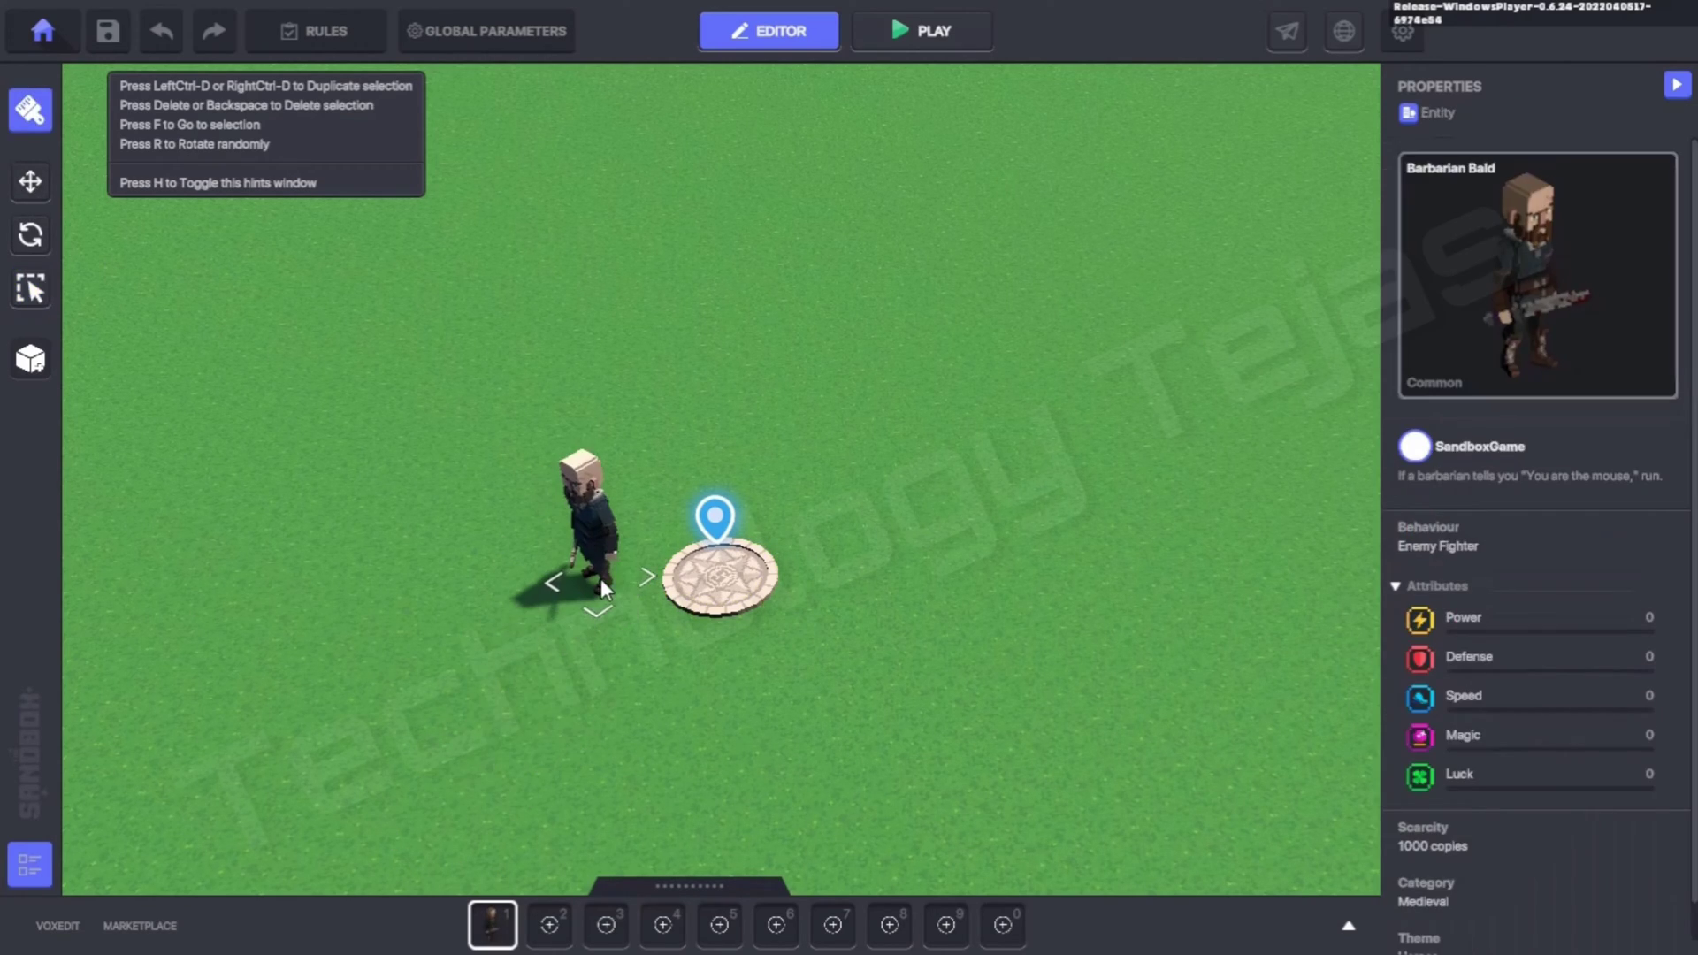
pyautogui.click(621, 506)
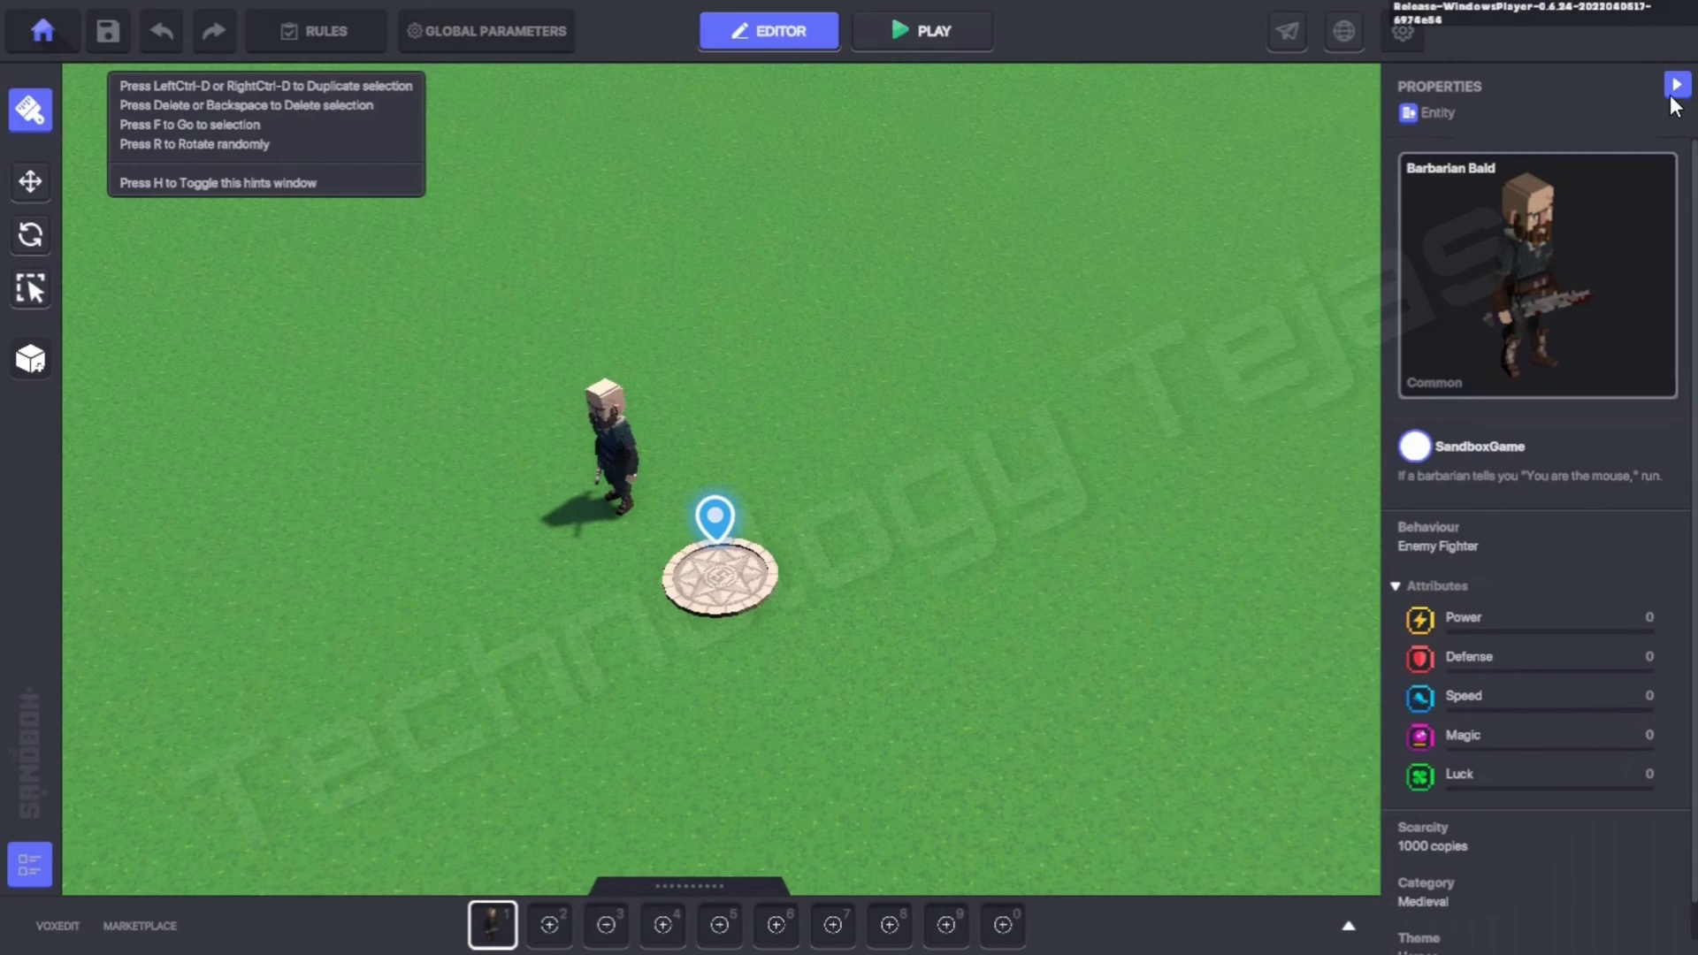
pyautogui.click(801, 358)
pyautogui.press('Delete')
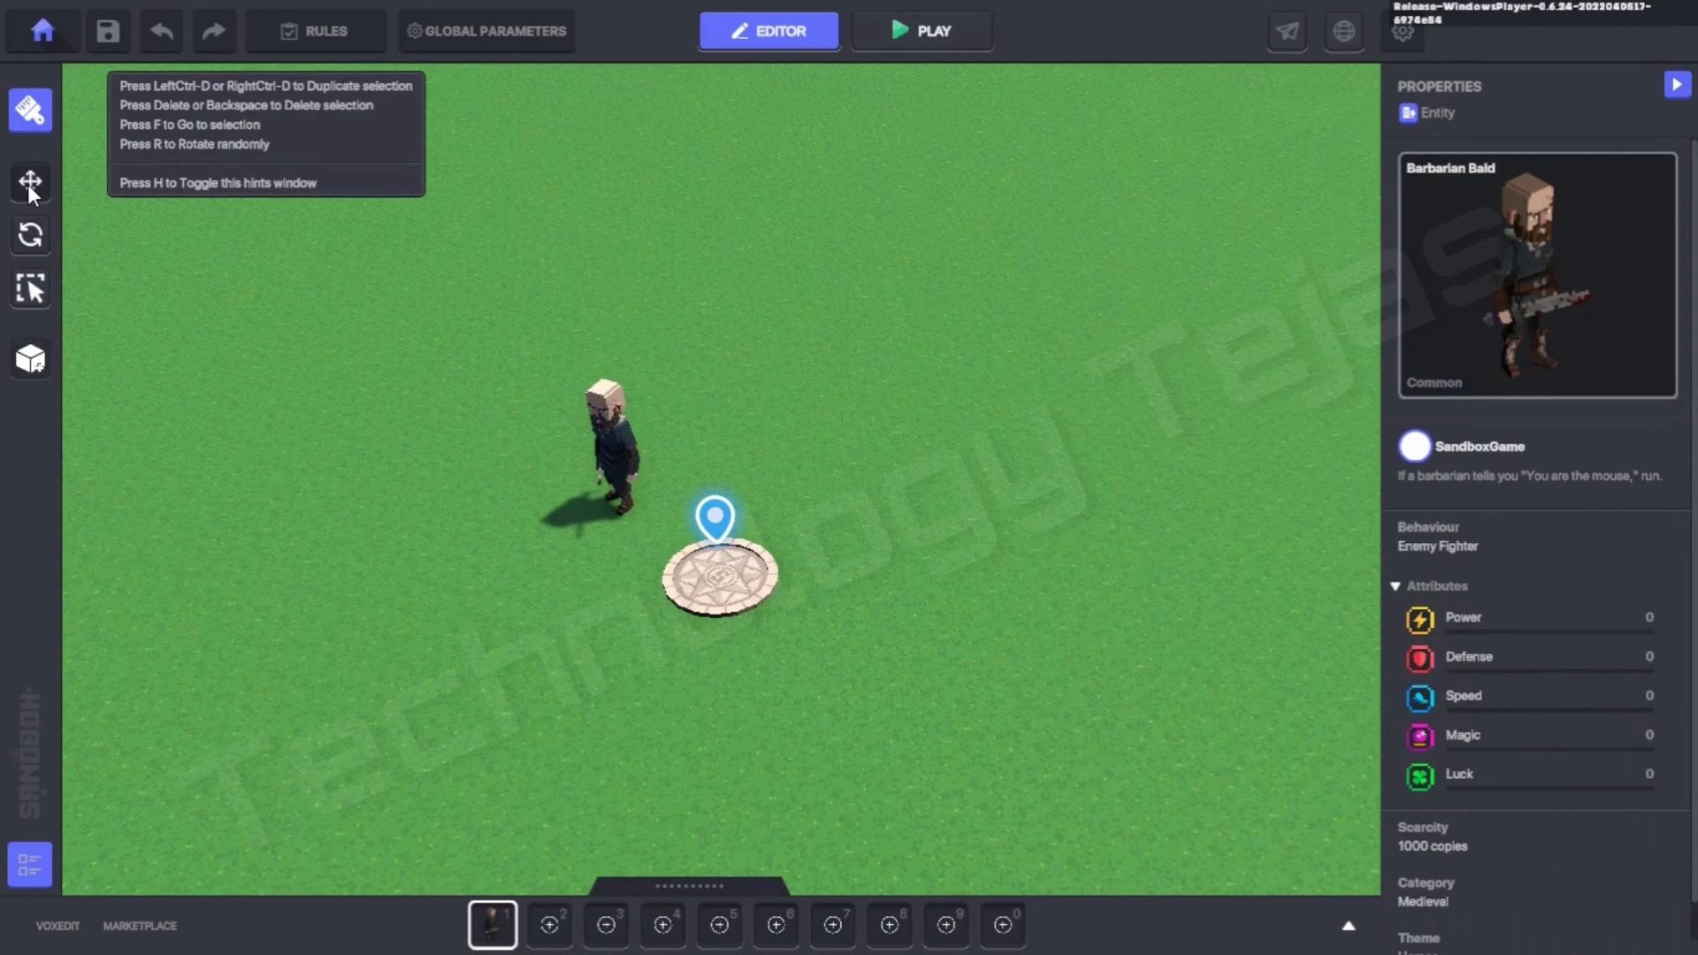
# Step: Add the tag Quest Item to the placed barbarian and hide its properties
pyautogui.click(30, 183)
pyautogui.click(627, 474)
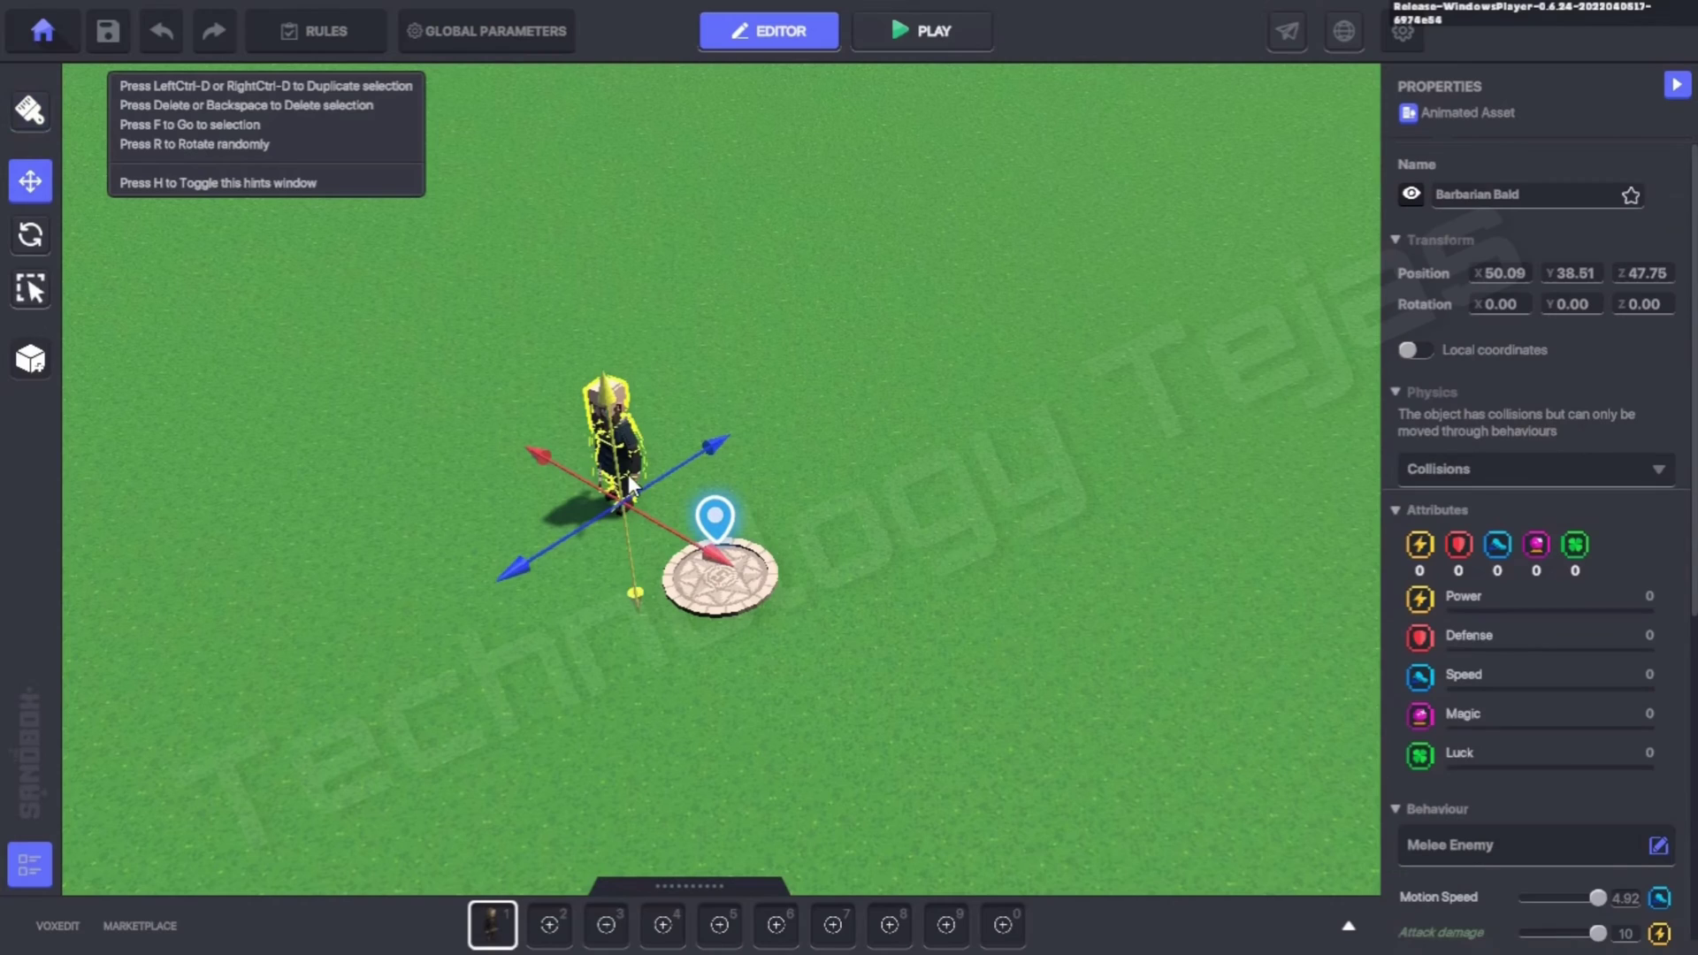
pyautogui.scroll(-5, 1505, 559)
pyautogui.click(1462, 676)
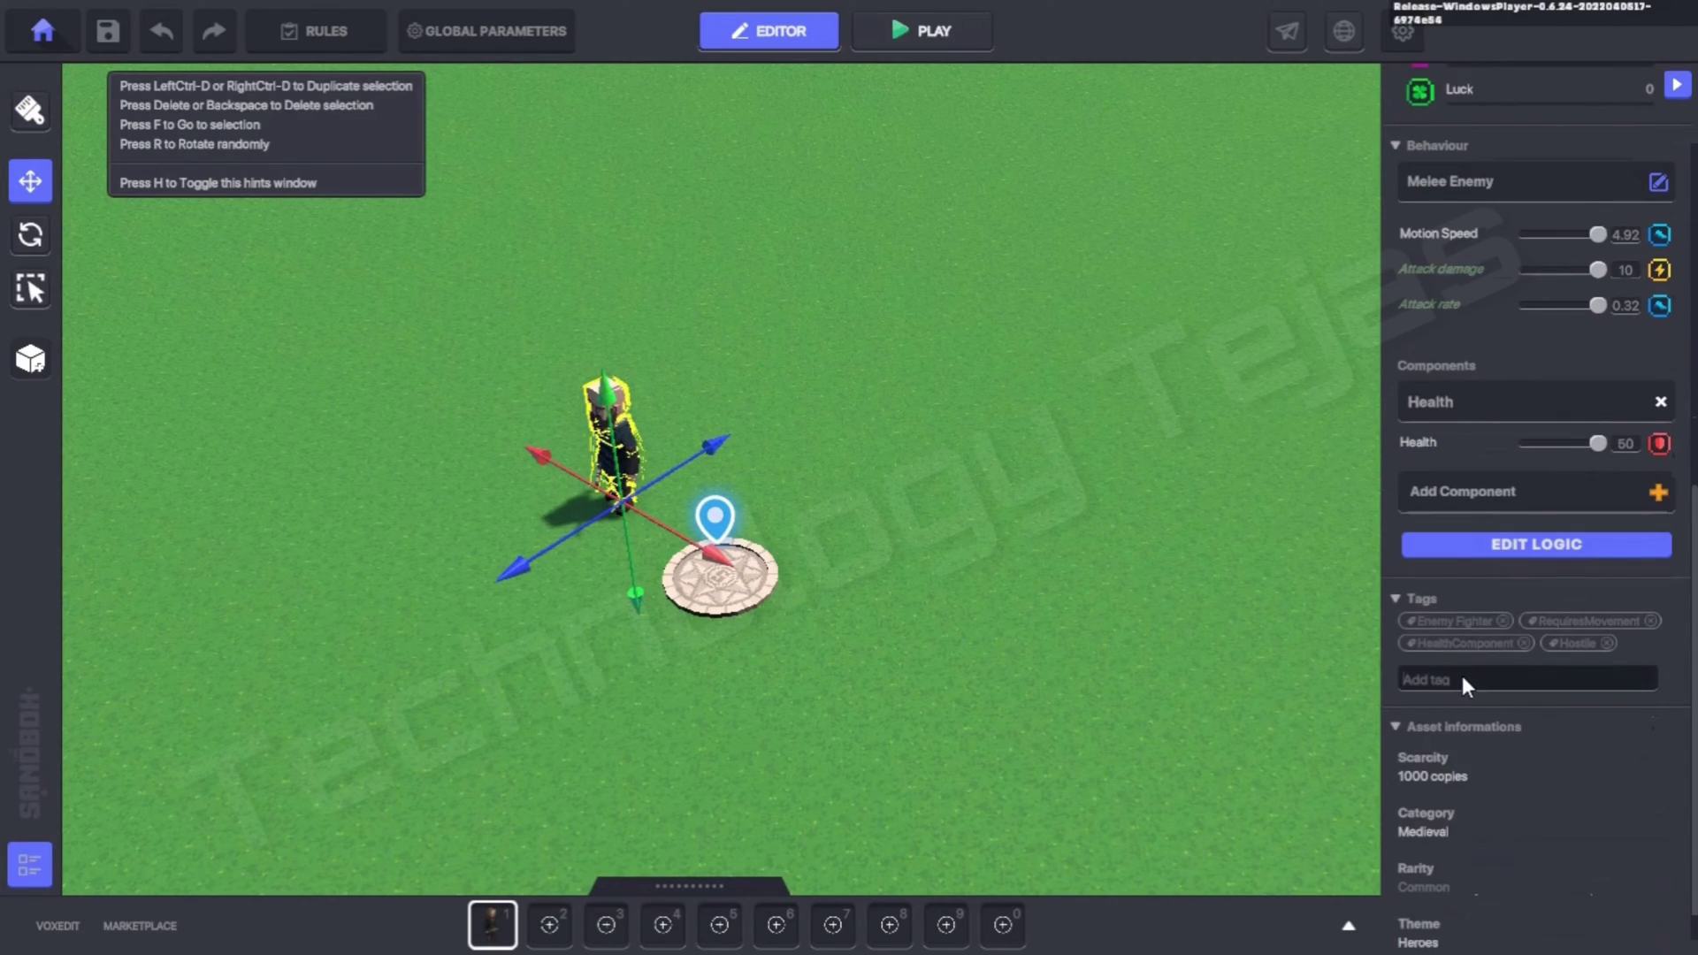
pyautogui.write('Quest Item')
pyautogui.press('Return')
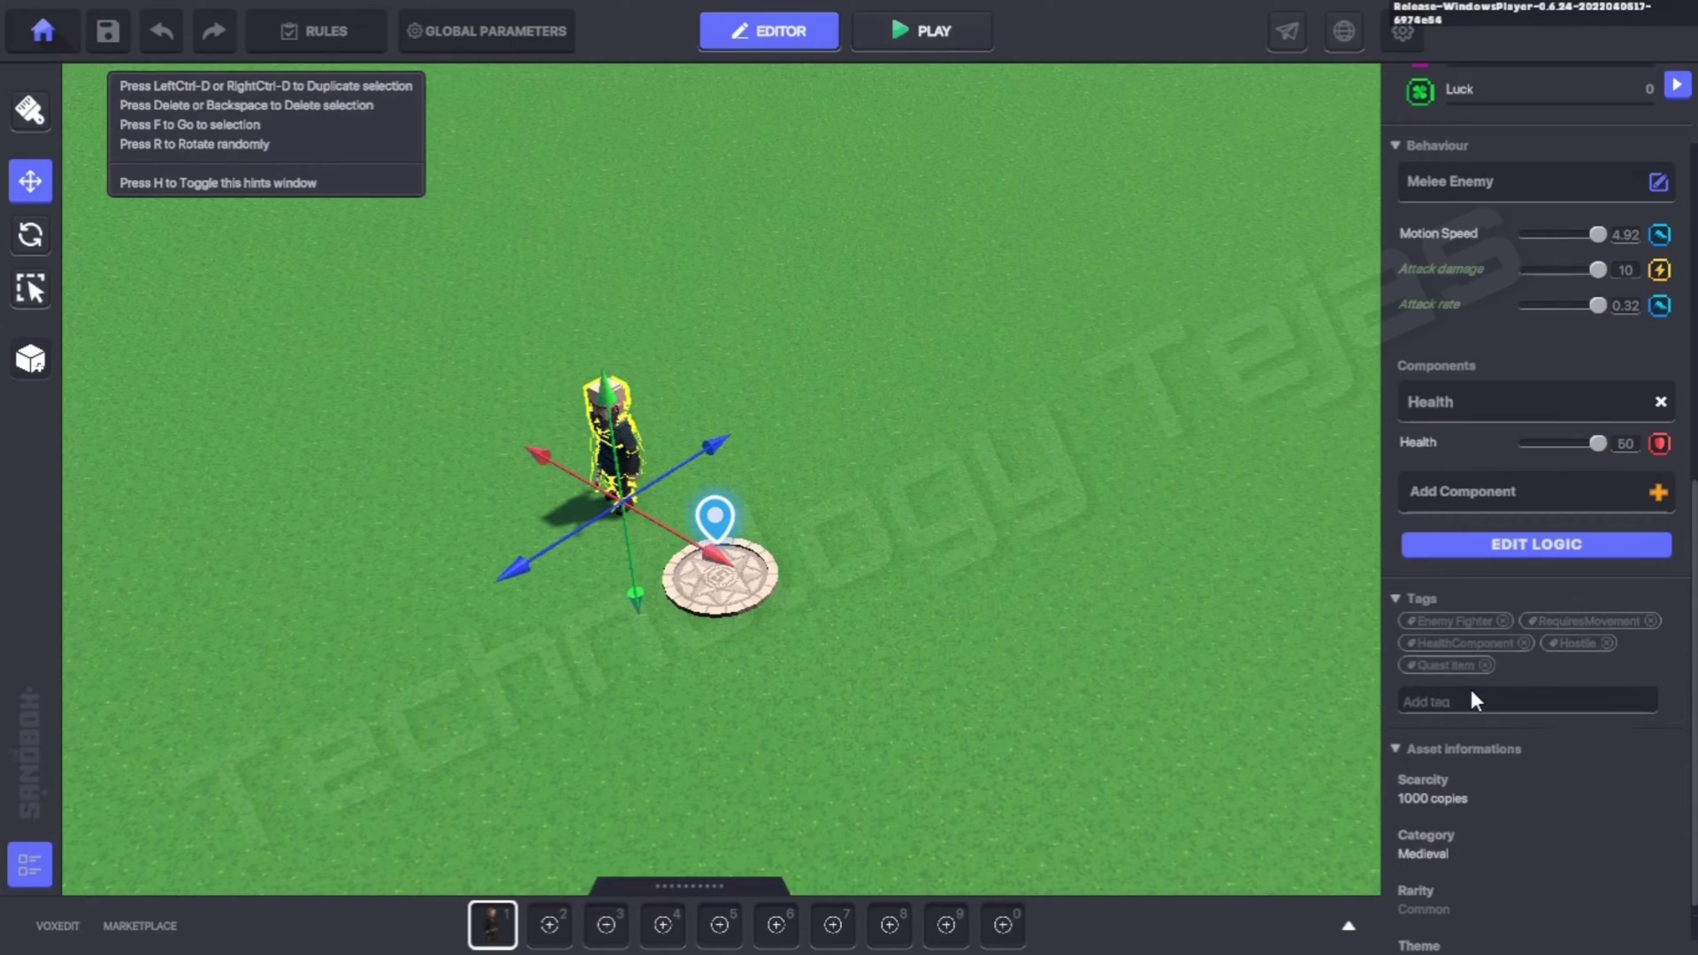
pyautogui.click(1677, 85)
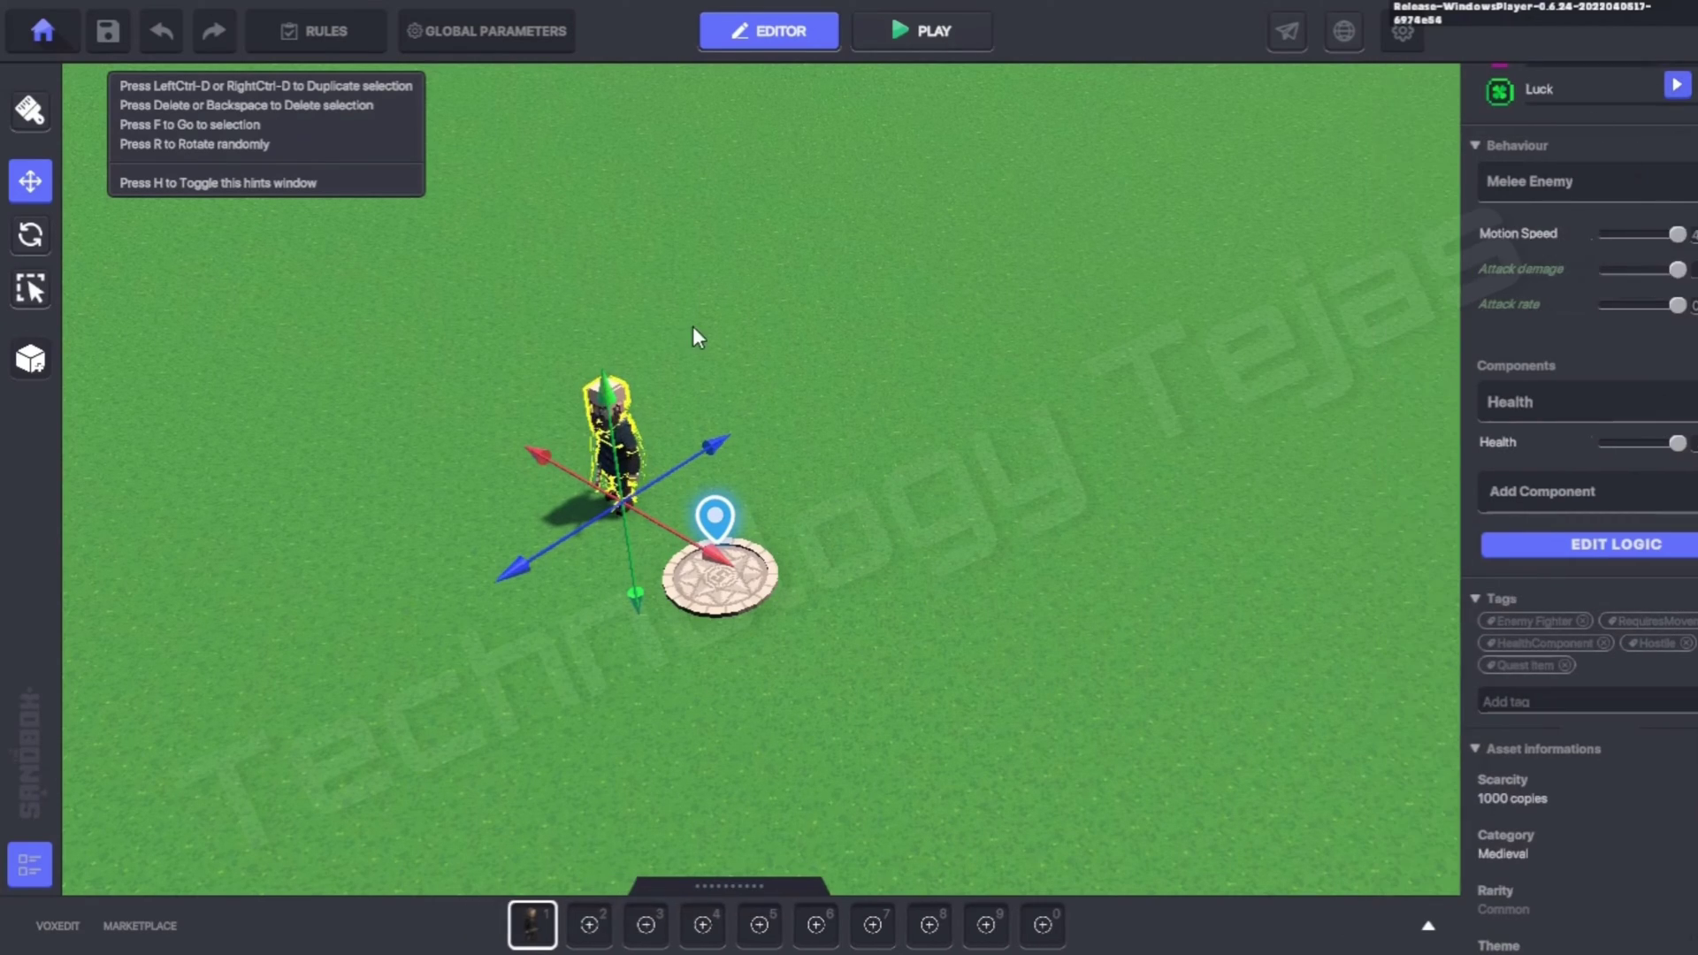
# Step: Duplicate the tagged barbarian four times to form a row of five enemies beside the portal
pyautogui.hotkey('ctrl', 'd')
pyautogui.hotkey('ctrl', 'd')
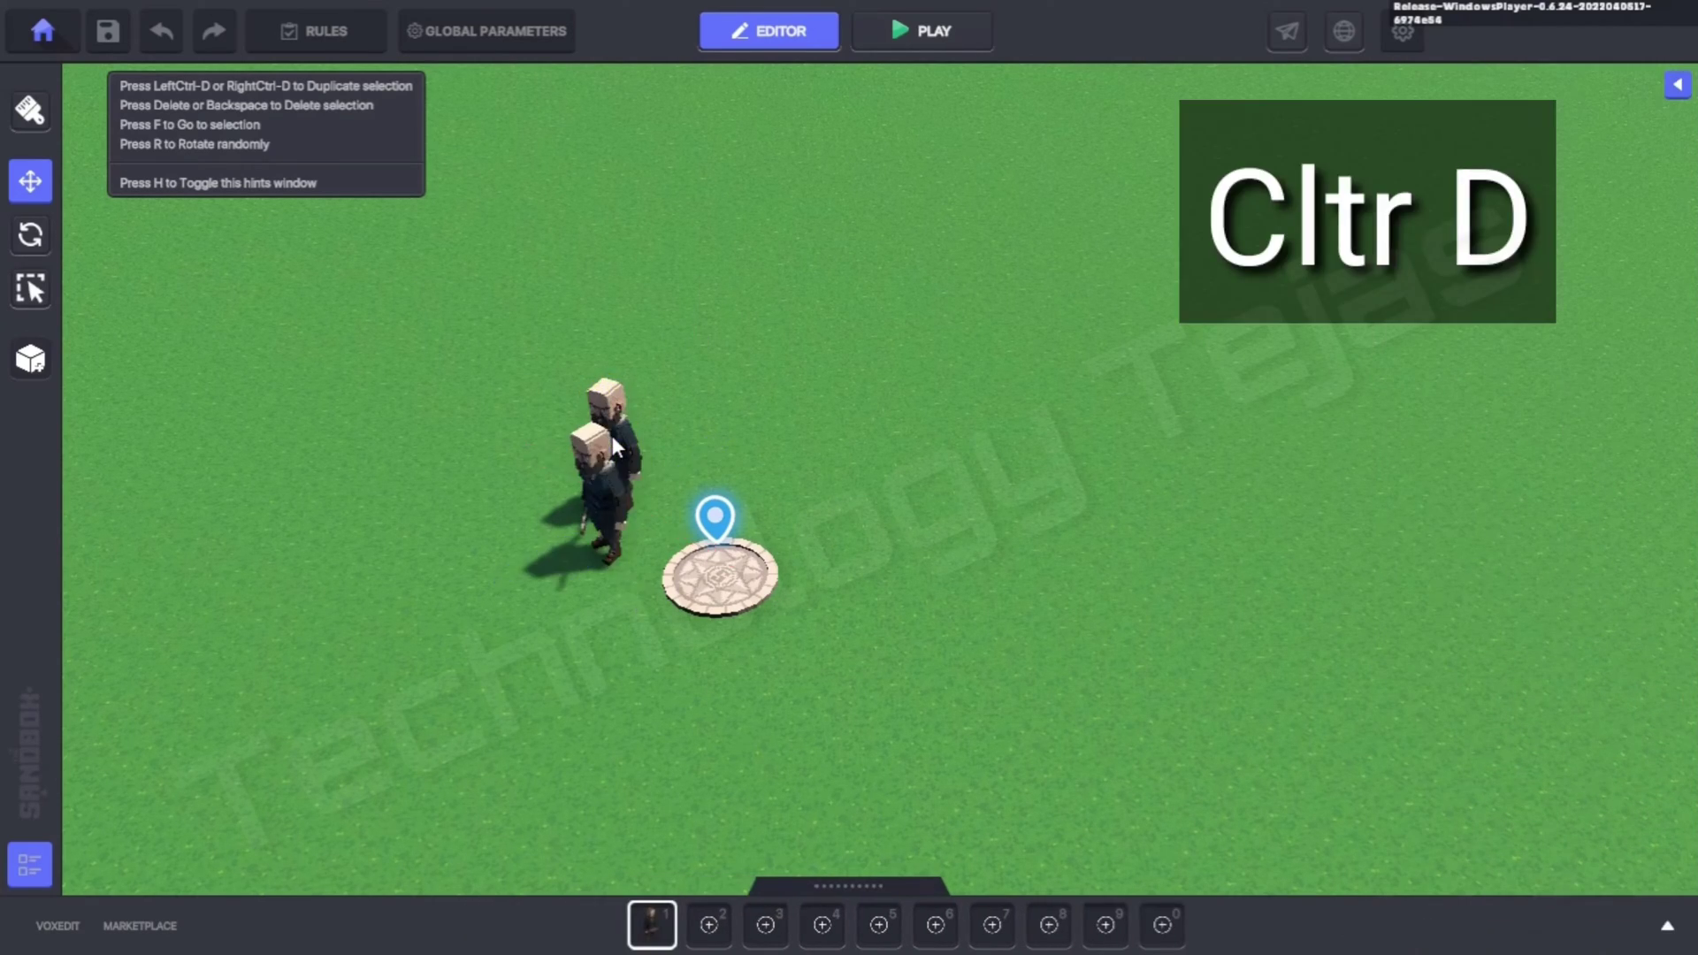
pyautogui.hotkey('ctrl', 'd')
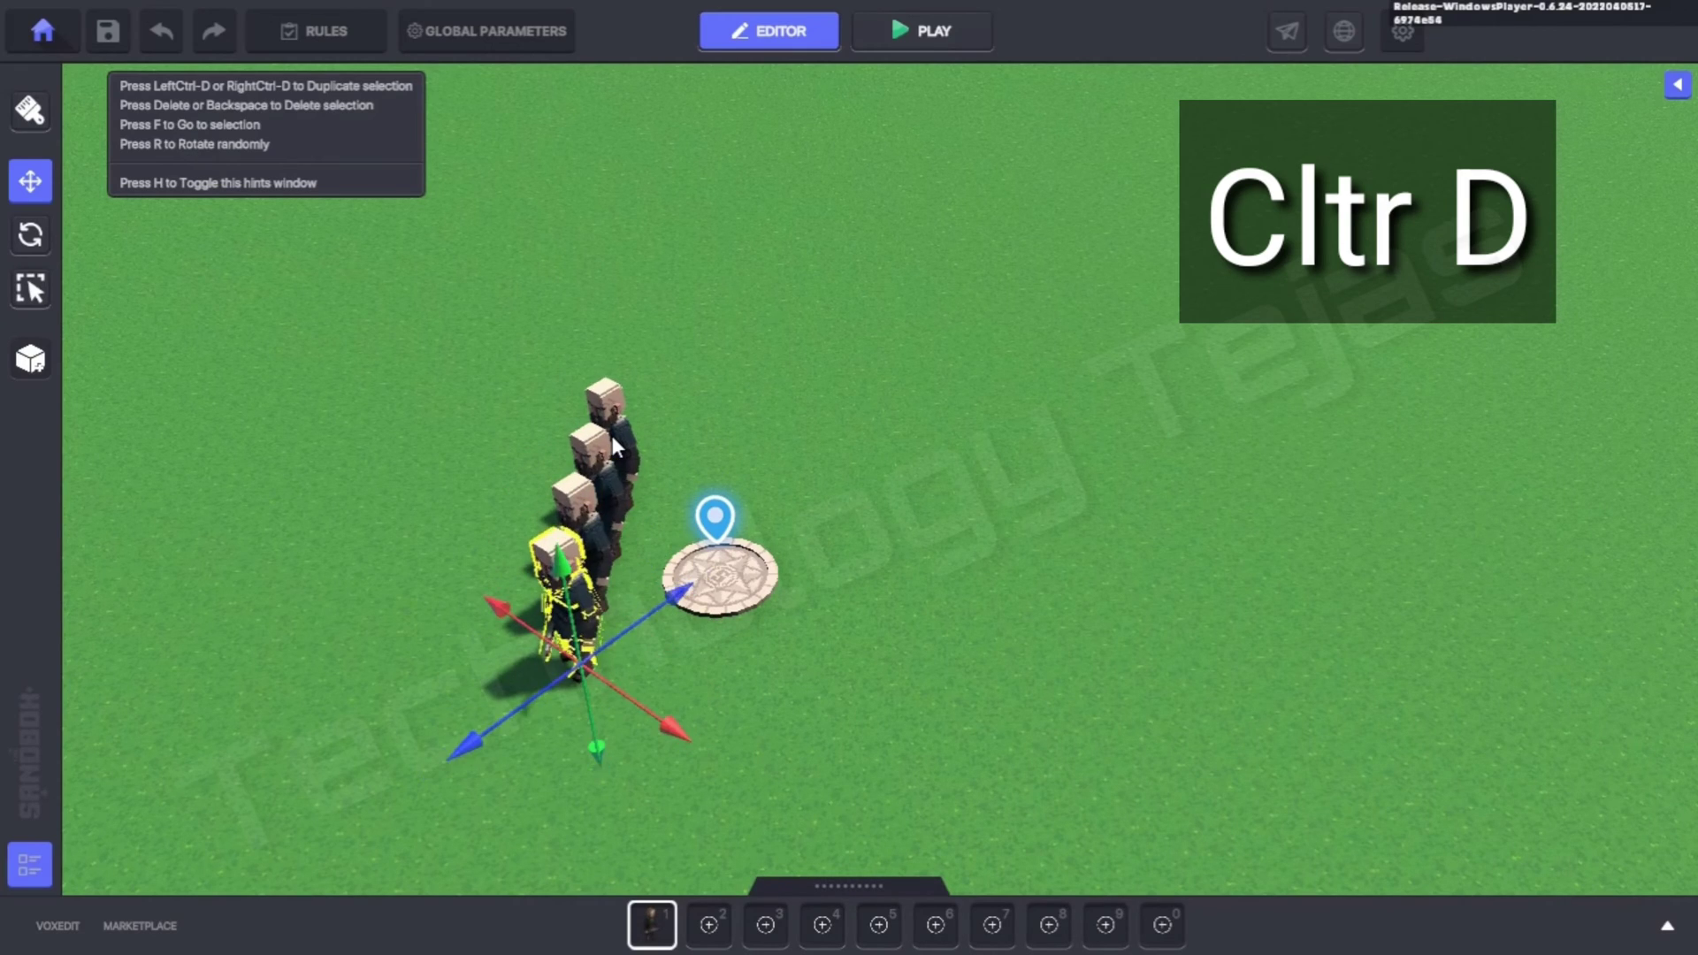
pyautogui.hotkey('ctrl', 'd')
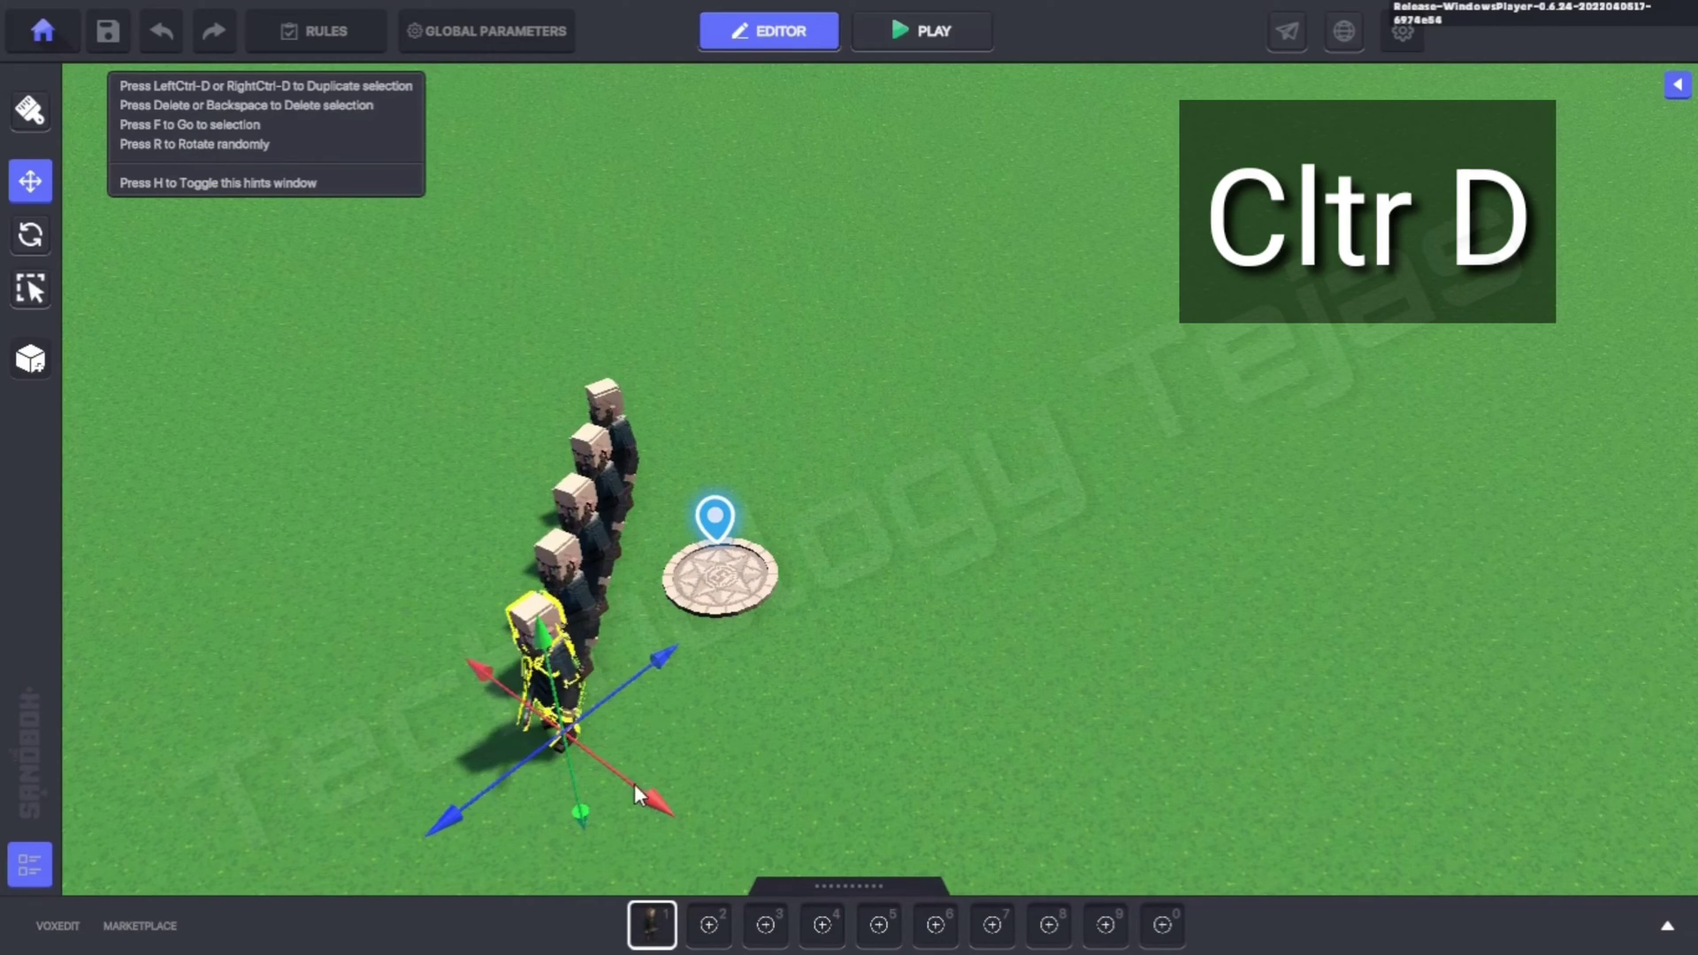
# Step: Move the last duplicated barbarian across to the opposite side of the portal, a short distance away from it
pyautogui.moveTo(634, 783); pyautogui.dragTo(1246, 602)
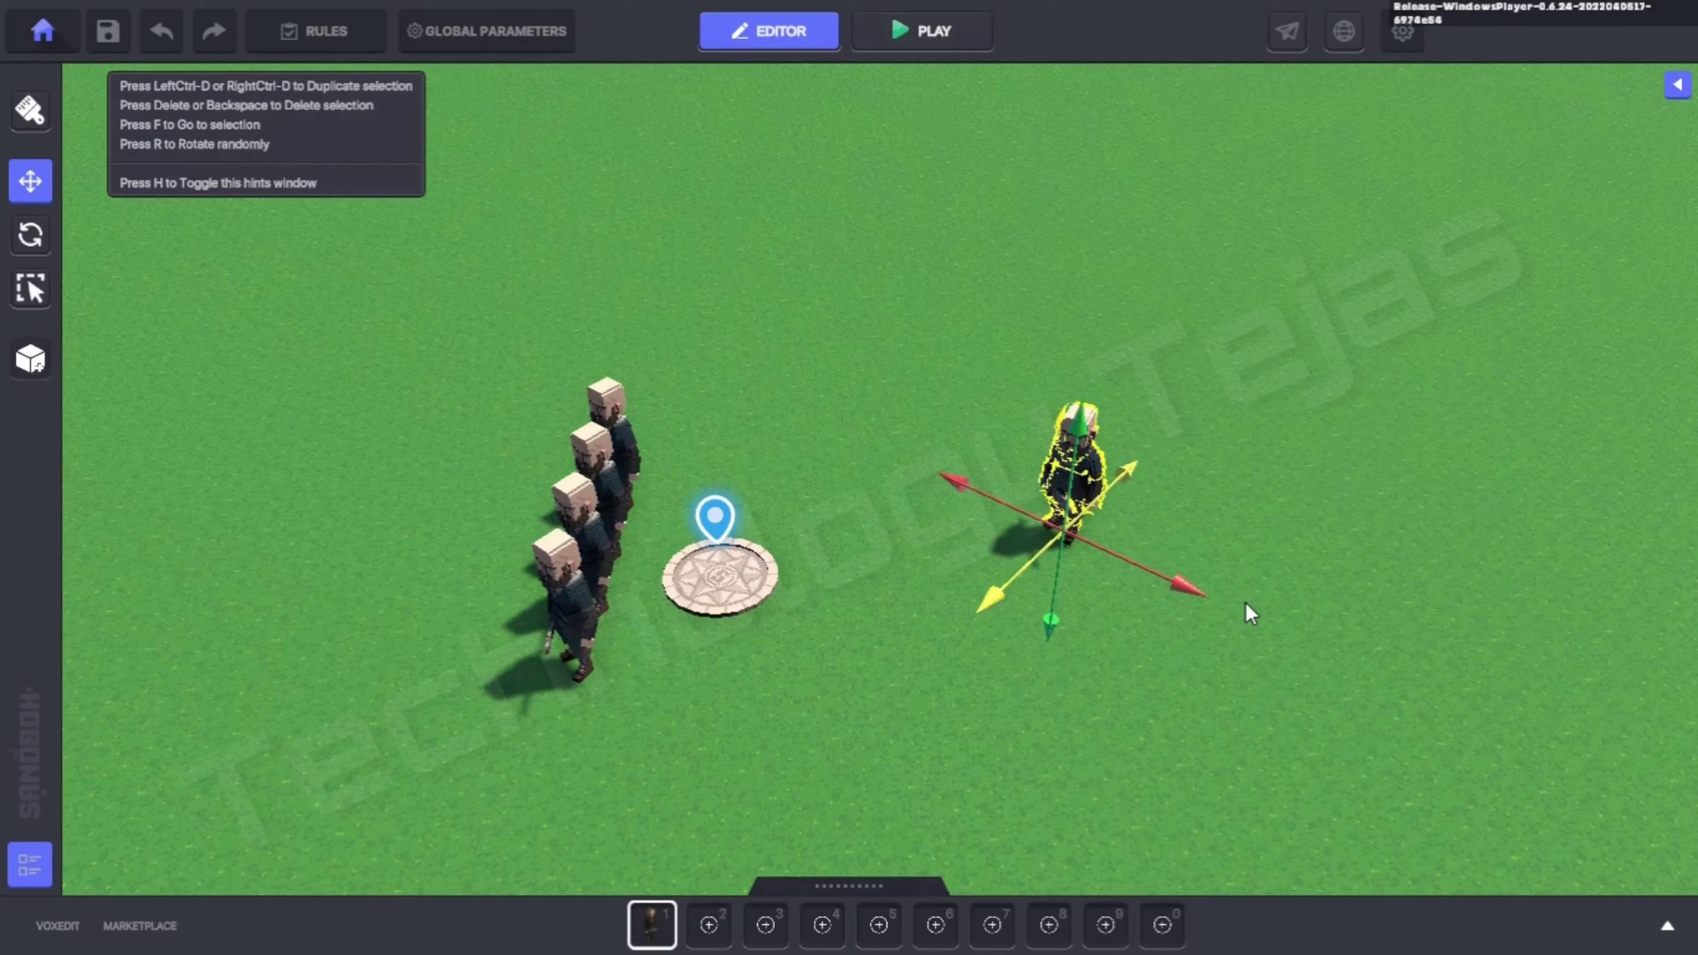
pyautogui.click(977, 466)
pyautogui.click(1060, 475)
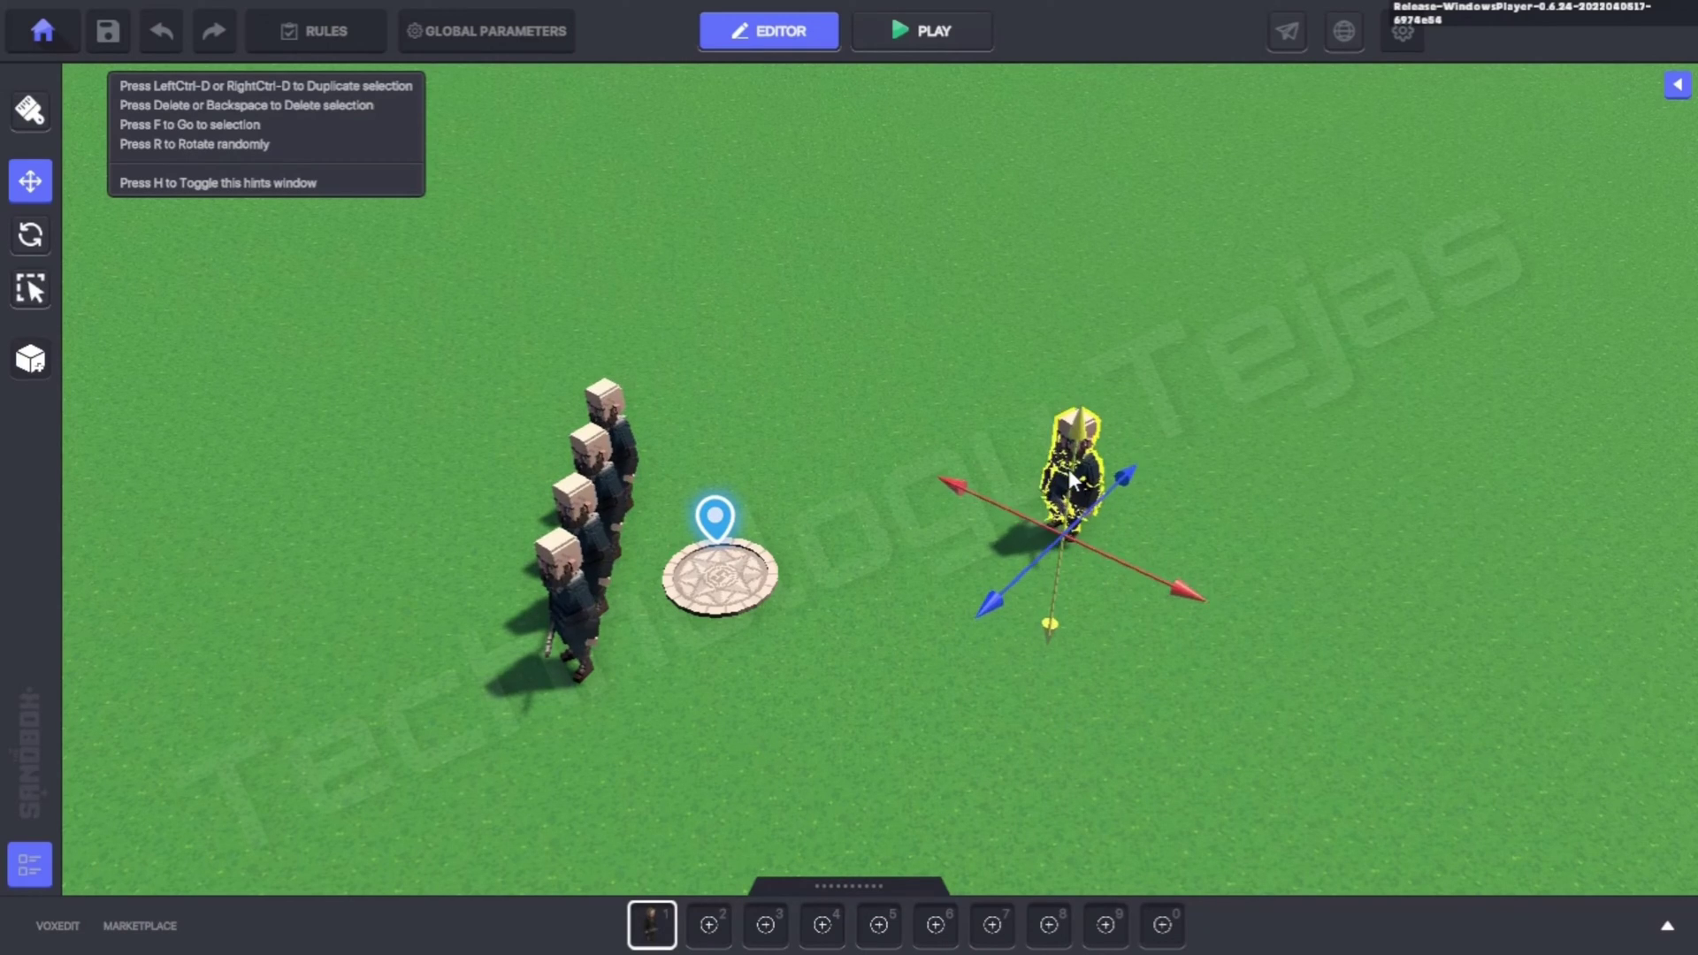
pyautogui.moveTo(1040, 475); pyautogui.dragTo(911, 478)
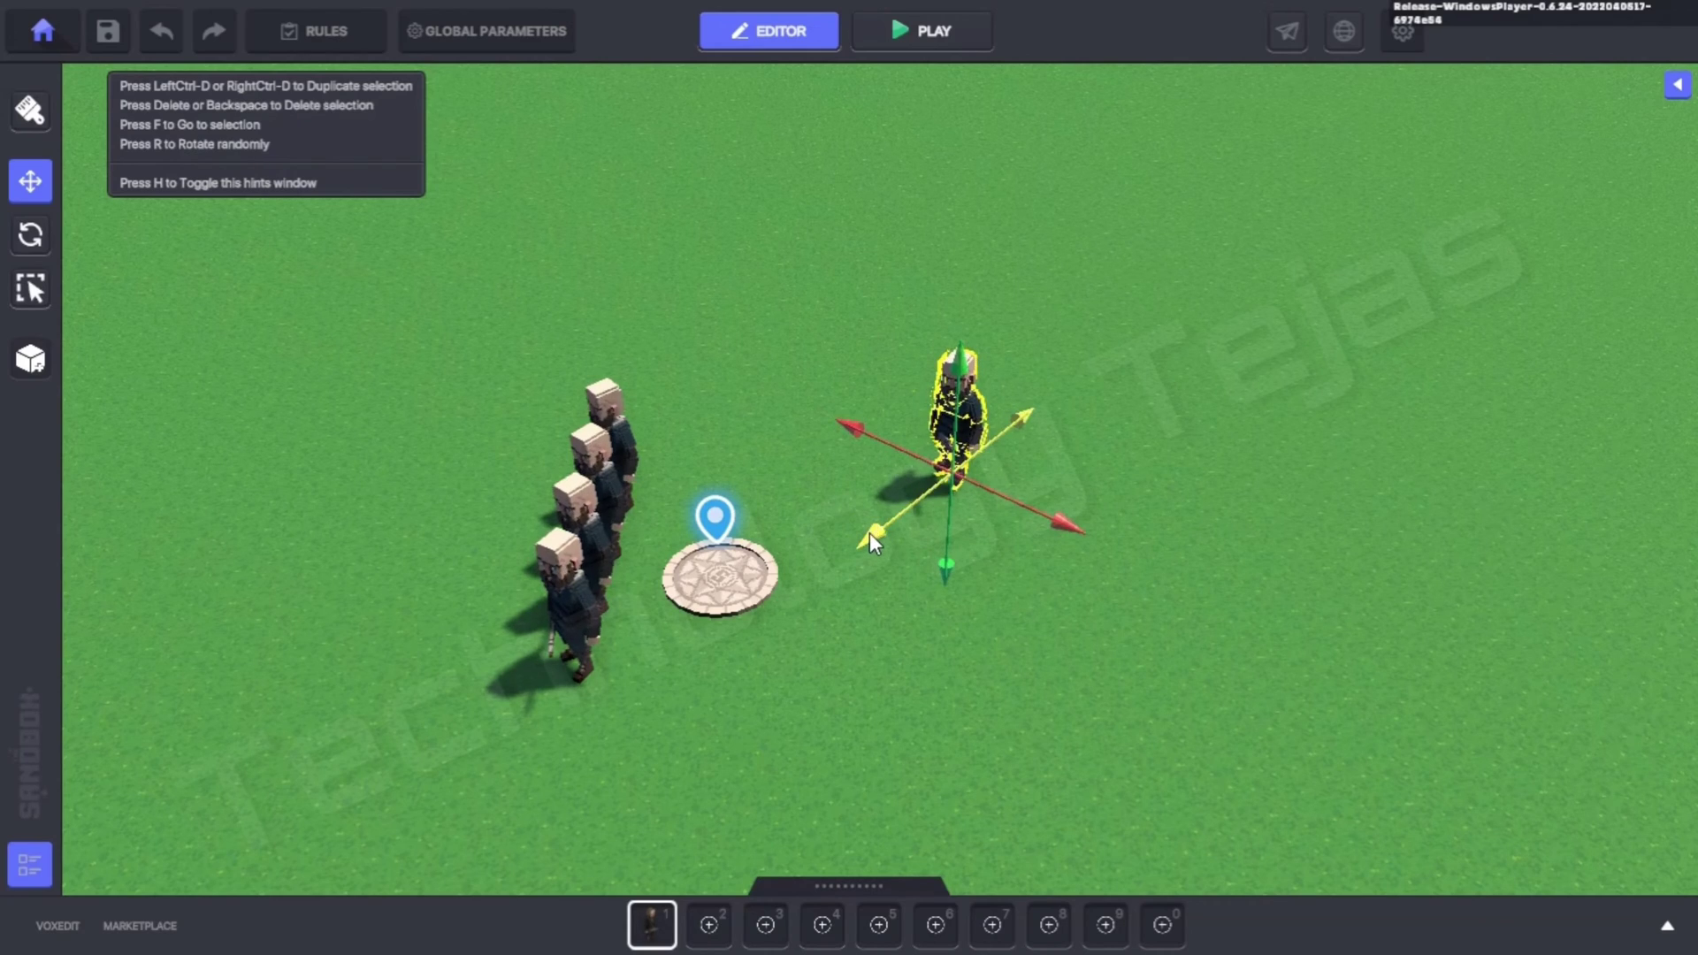
pyautogui.moveTo(869, 531); pyautogui.dragTo(841, 559)
pyautogui.click(707, 625)
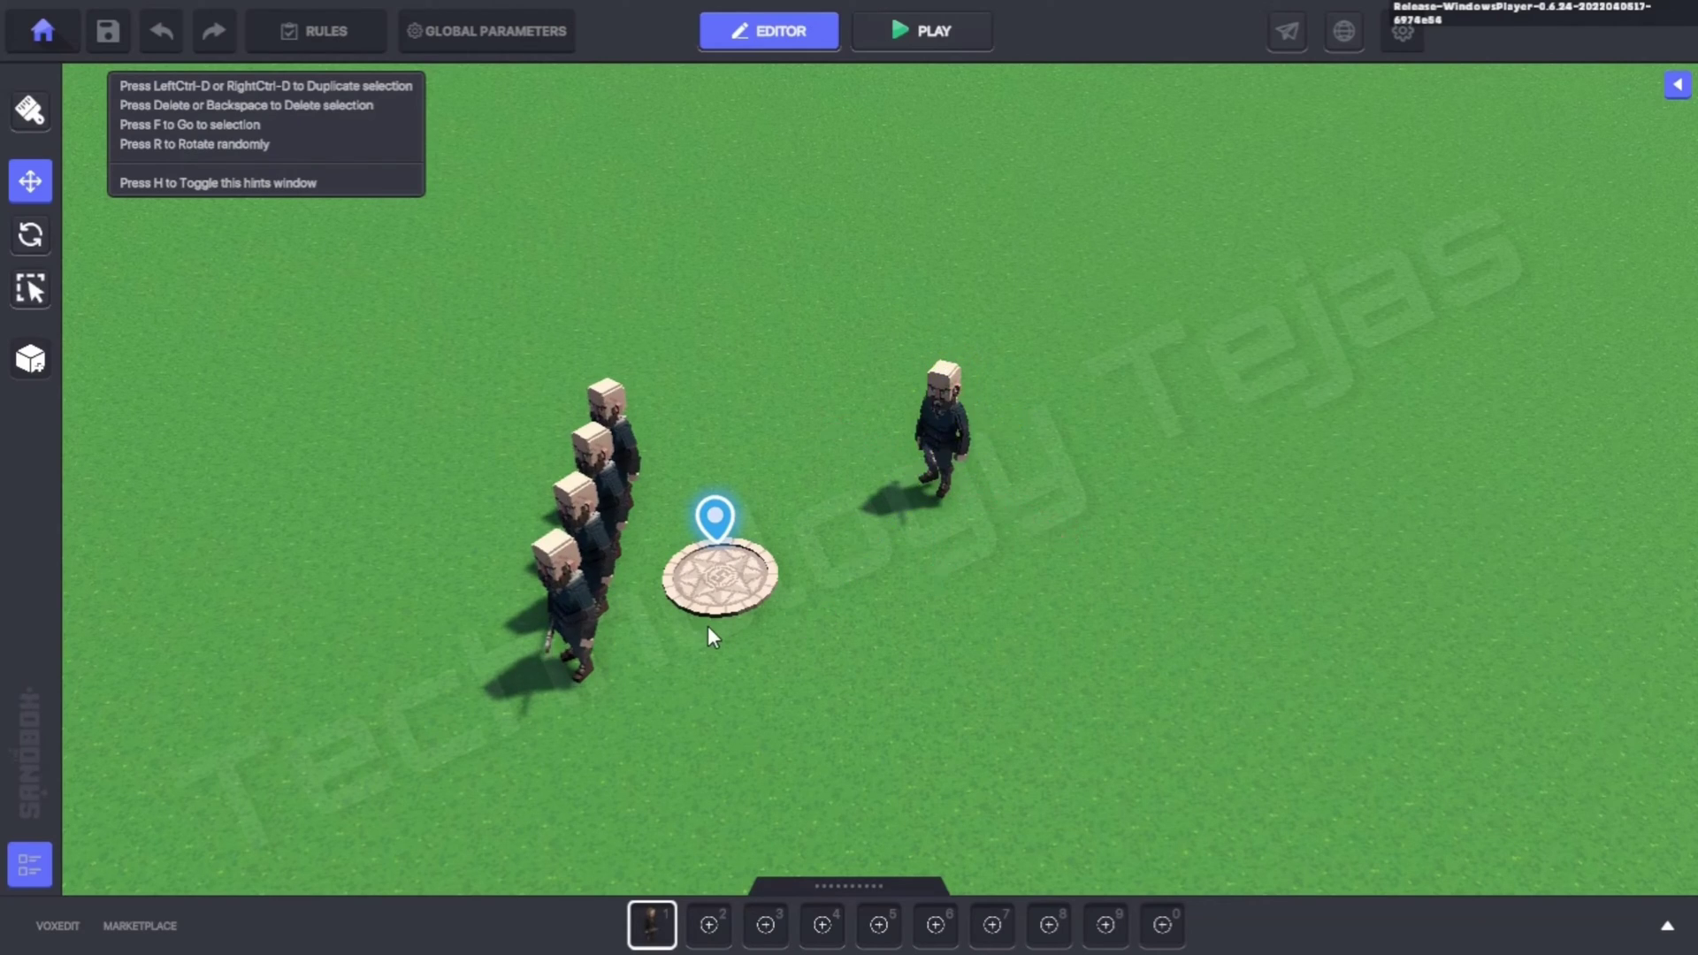
# Step: Spread the three other duplicates around the portal, one behind it, one in front of it and one farther out
pyautogui.click(570, 634)
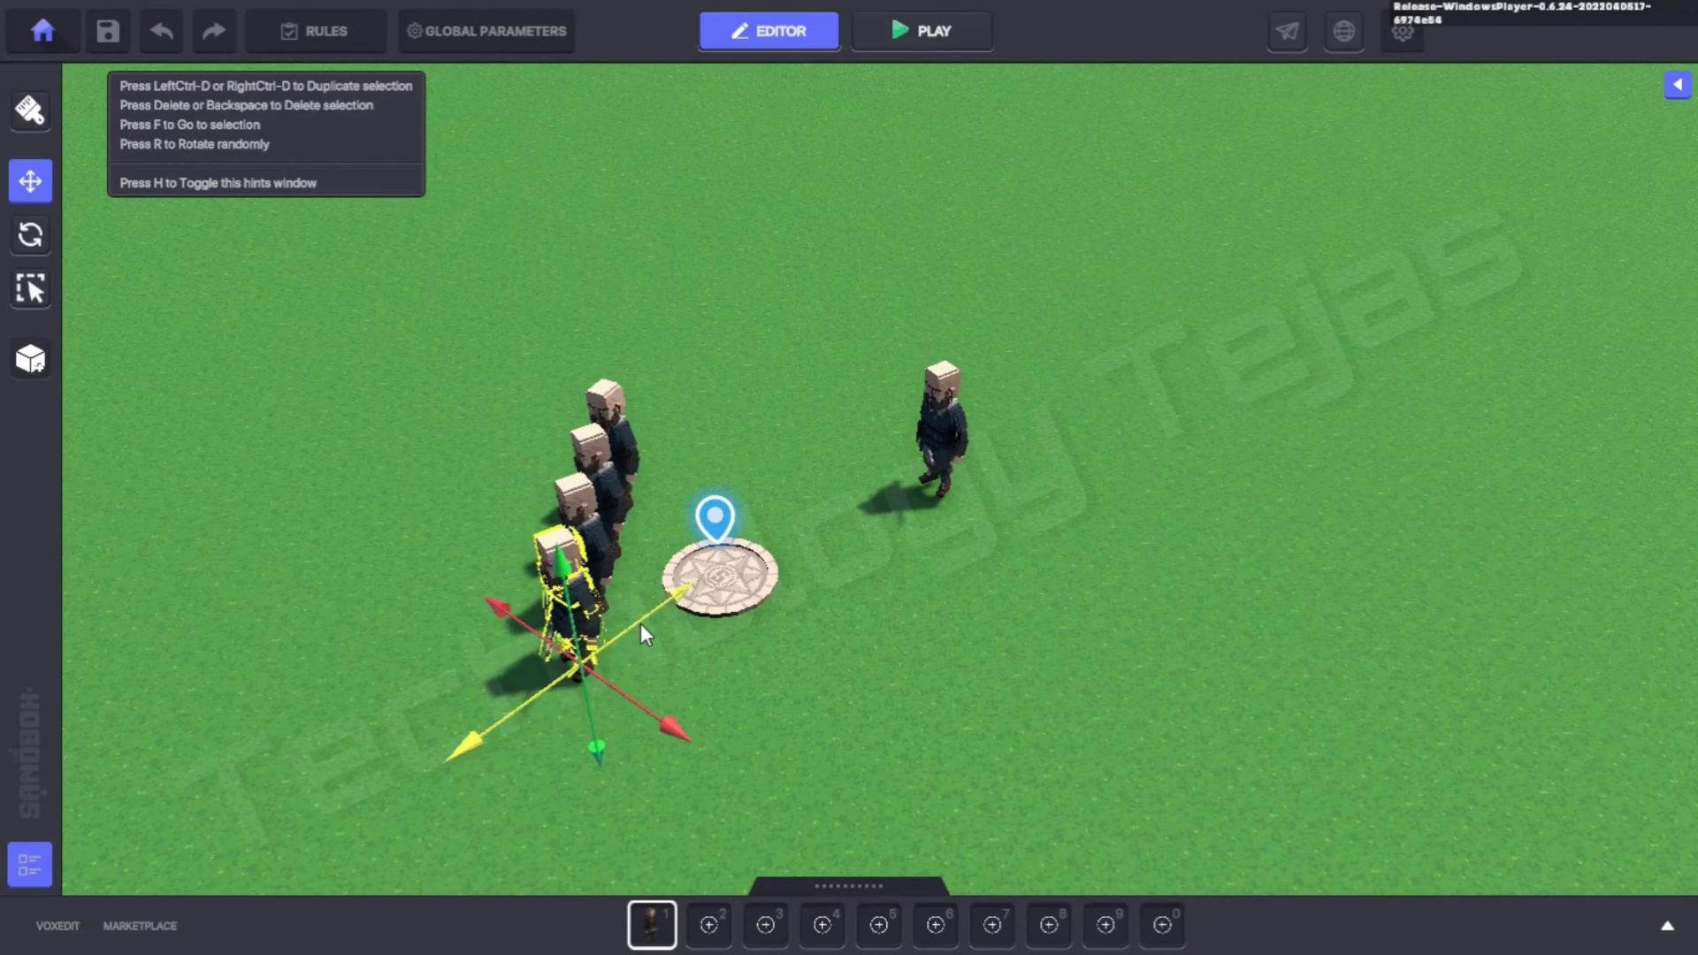
pyautogui.moveTo(642, 624); pyautogui.dragTo(943, 539)
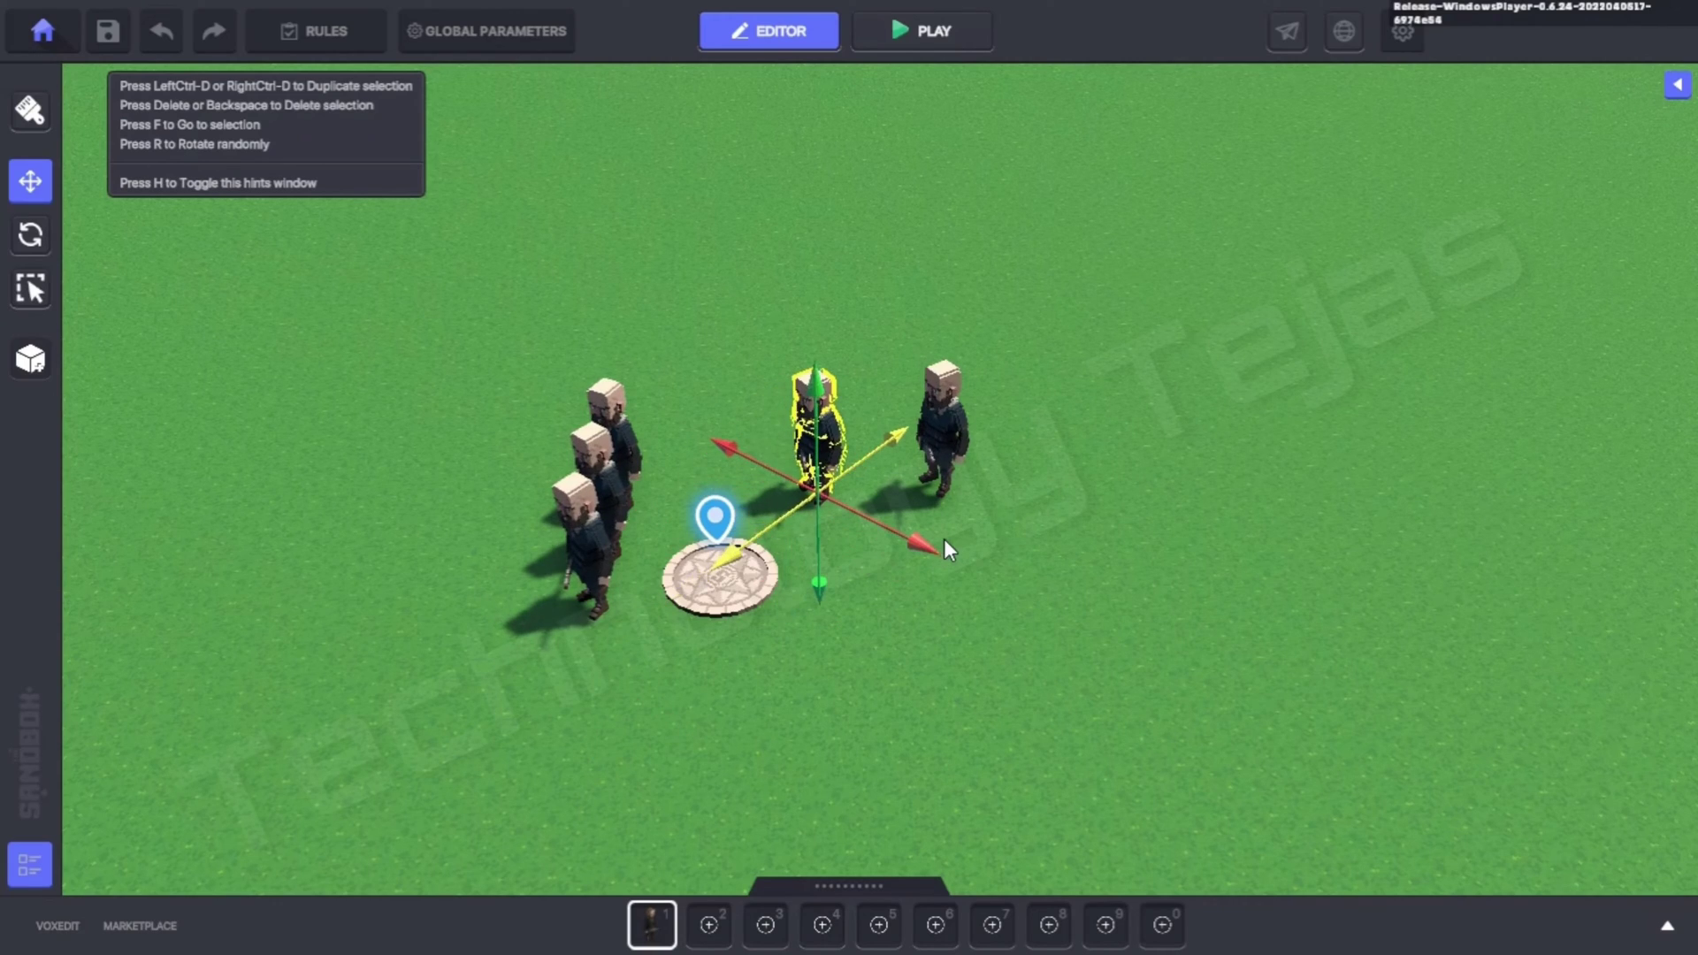
pyautogui.click(593, 577)
pyautogui.moveTo(704, 680); pyautogui.dragTo(902, 889)
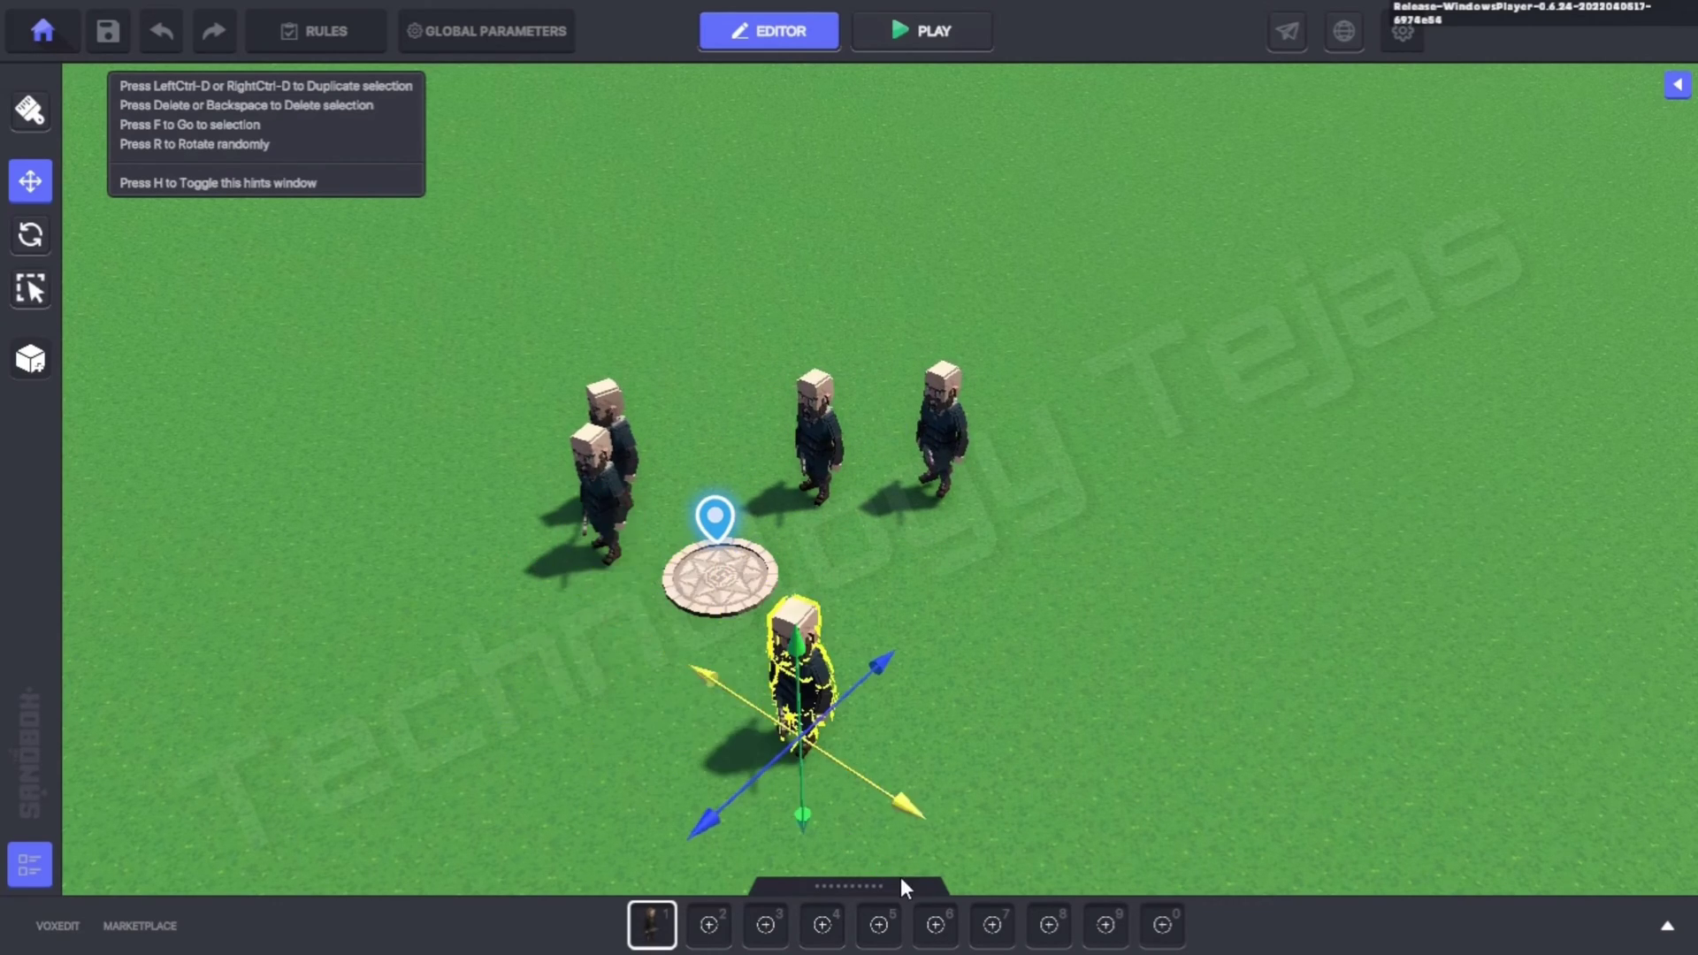
pyautogui.moveTo(894, 664); pyautogui.dragTo(990, 636)
pyautogui.moveTo(597, 542); pyautogui.dragTo(269, 729)
pyautogui.click(617, 710)
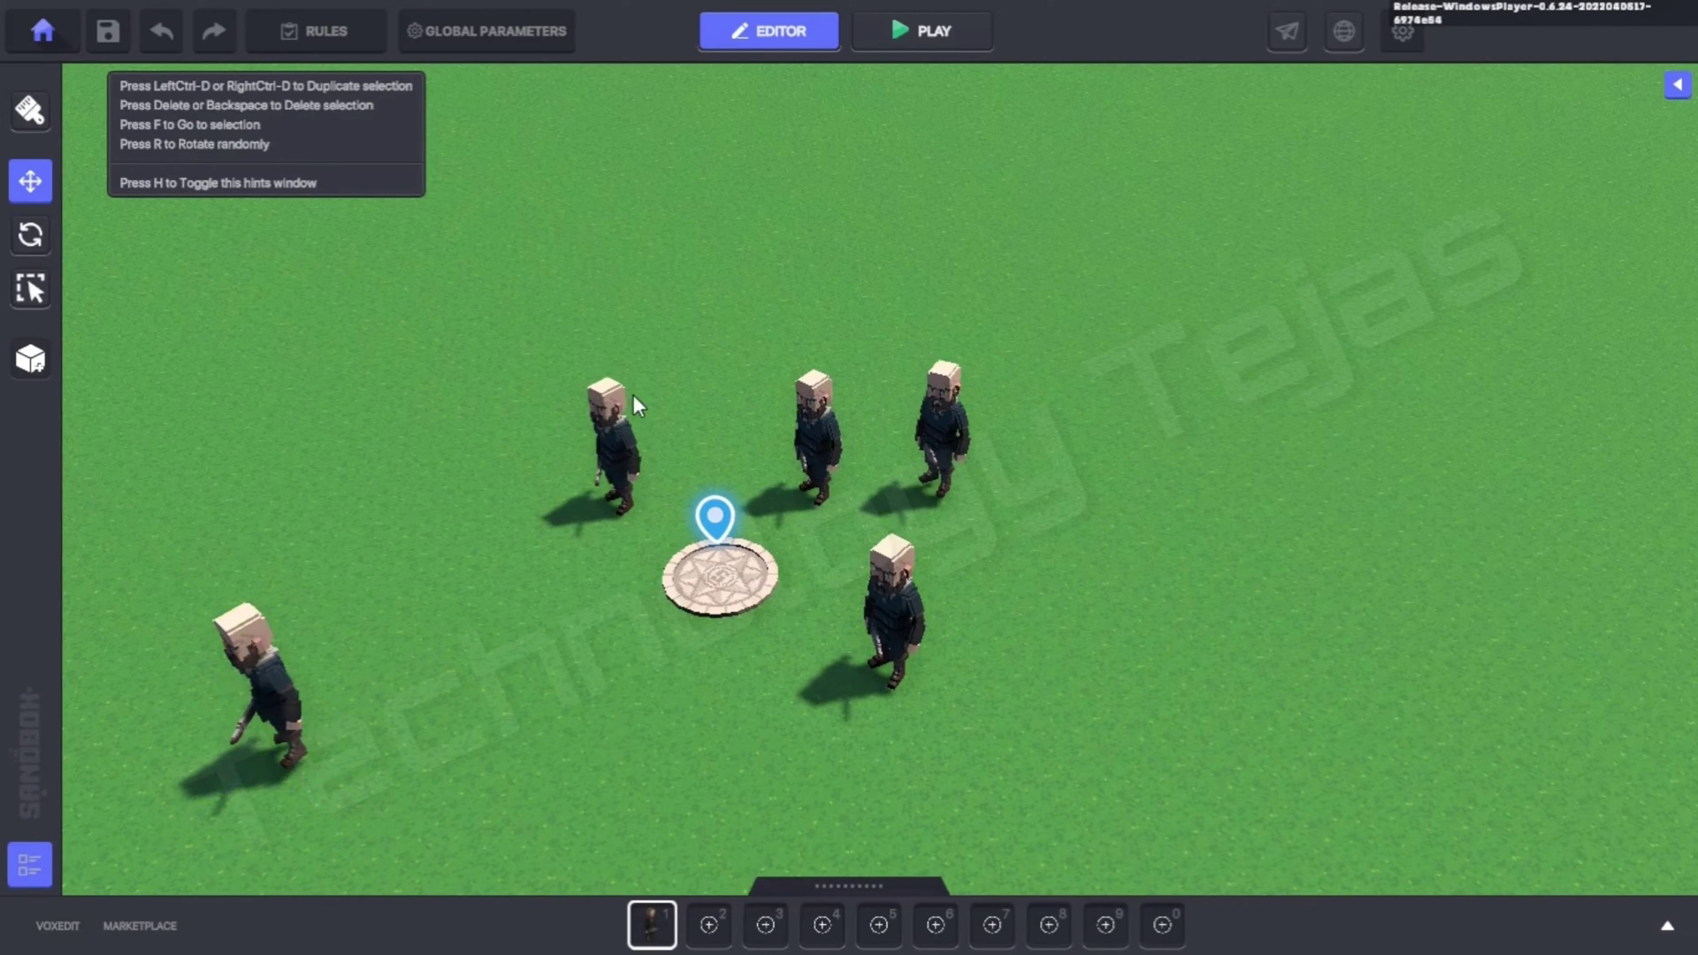
# Step: Play-test the game by killing the barbarians, check the Level 1 quest's progress, and return to the editor
pyautogui.click(947, 28)
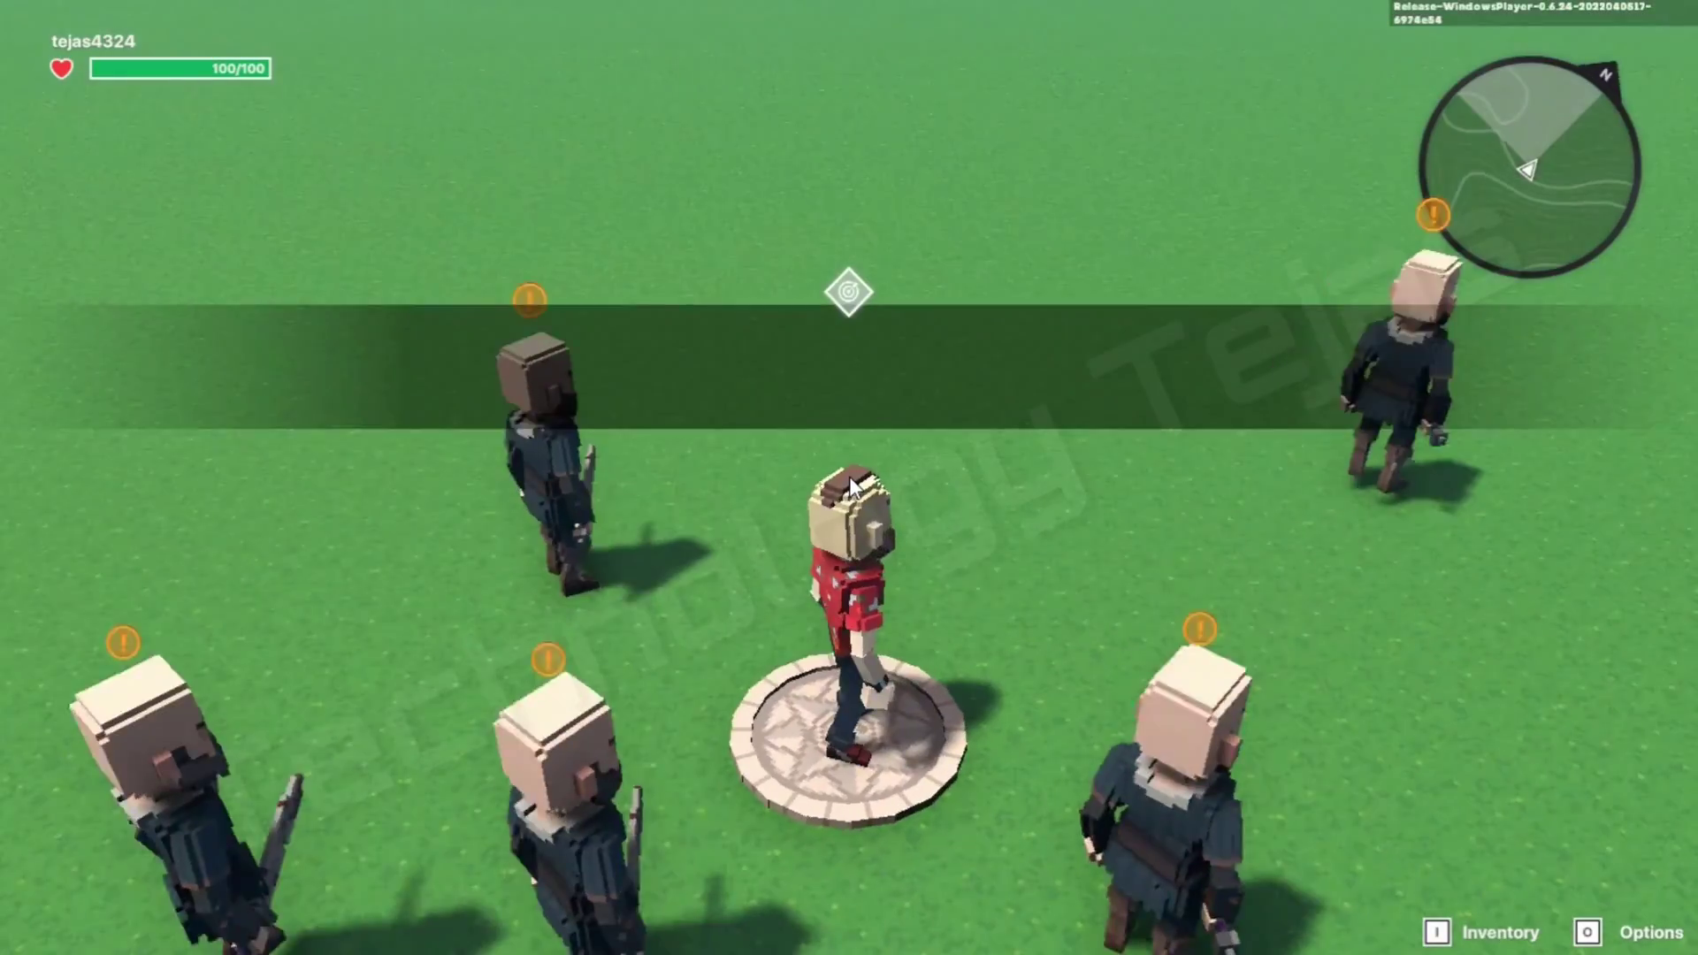
pyautogui.click(849, 479)
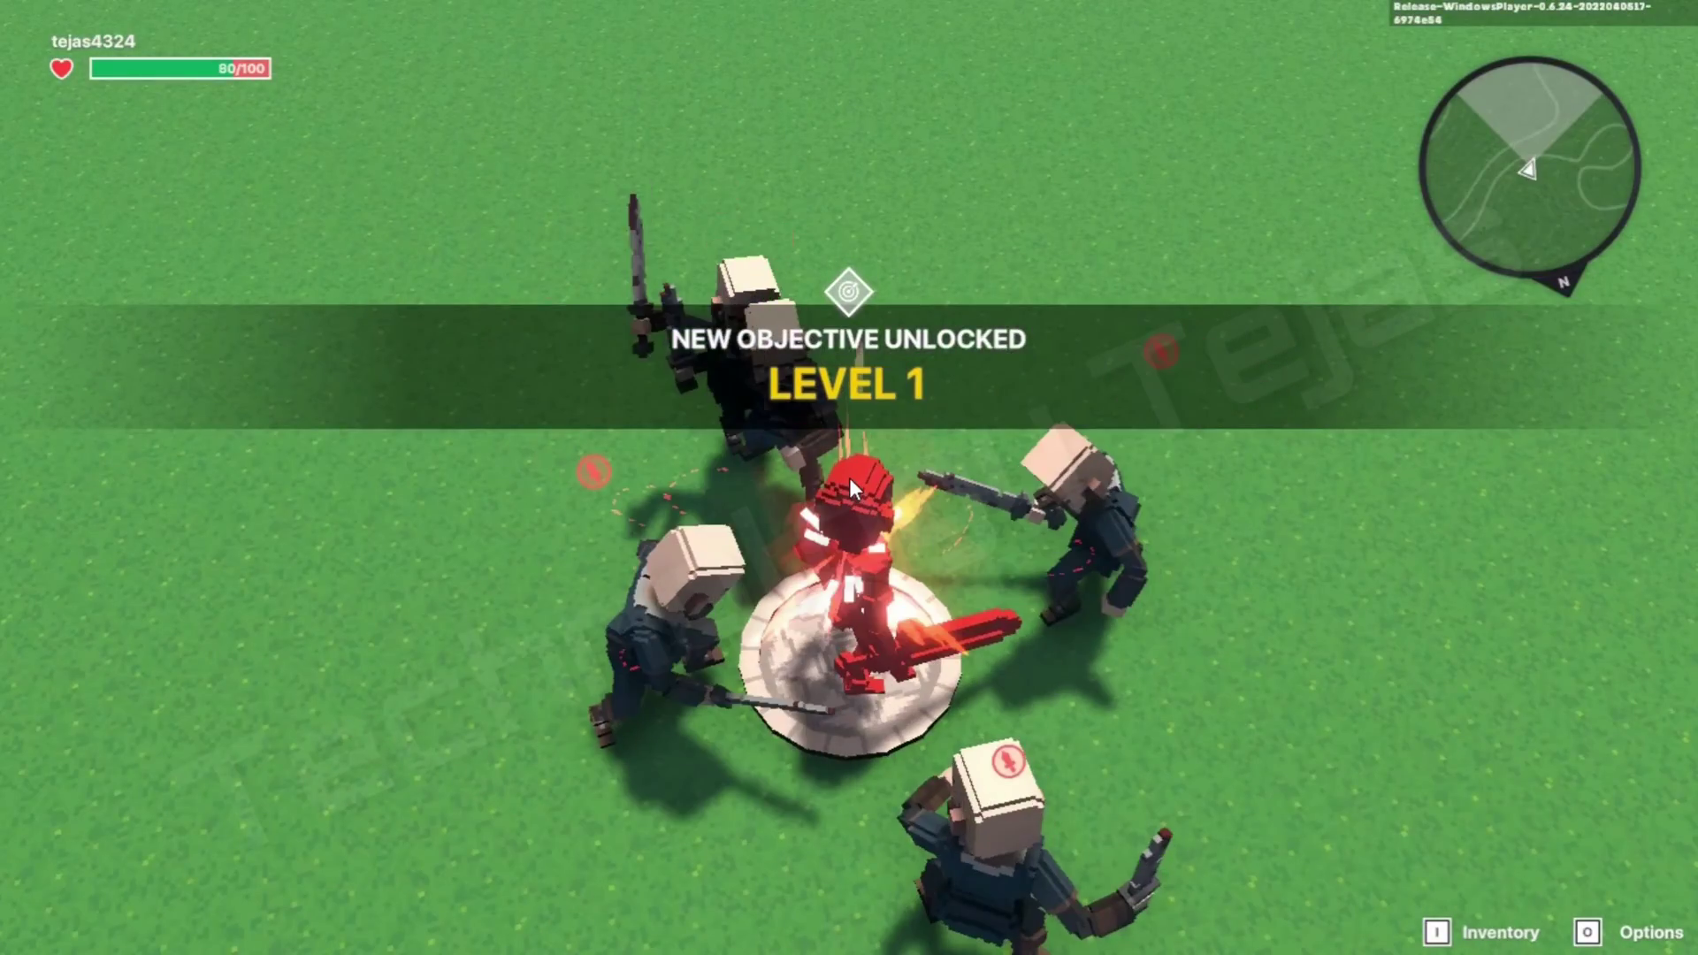
pyautogui.click(847, 479)
pyautogui.click(847, 477)
pyautogui.click(847, 478)
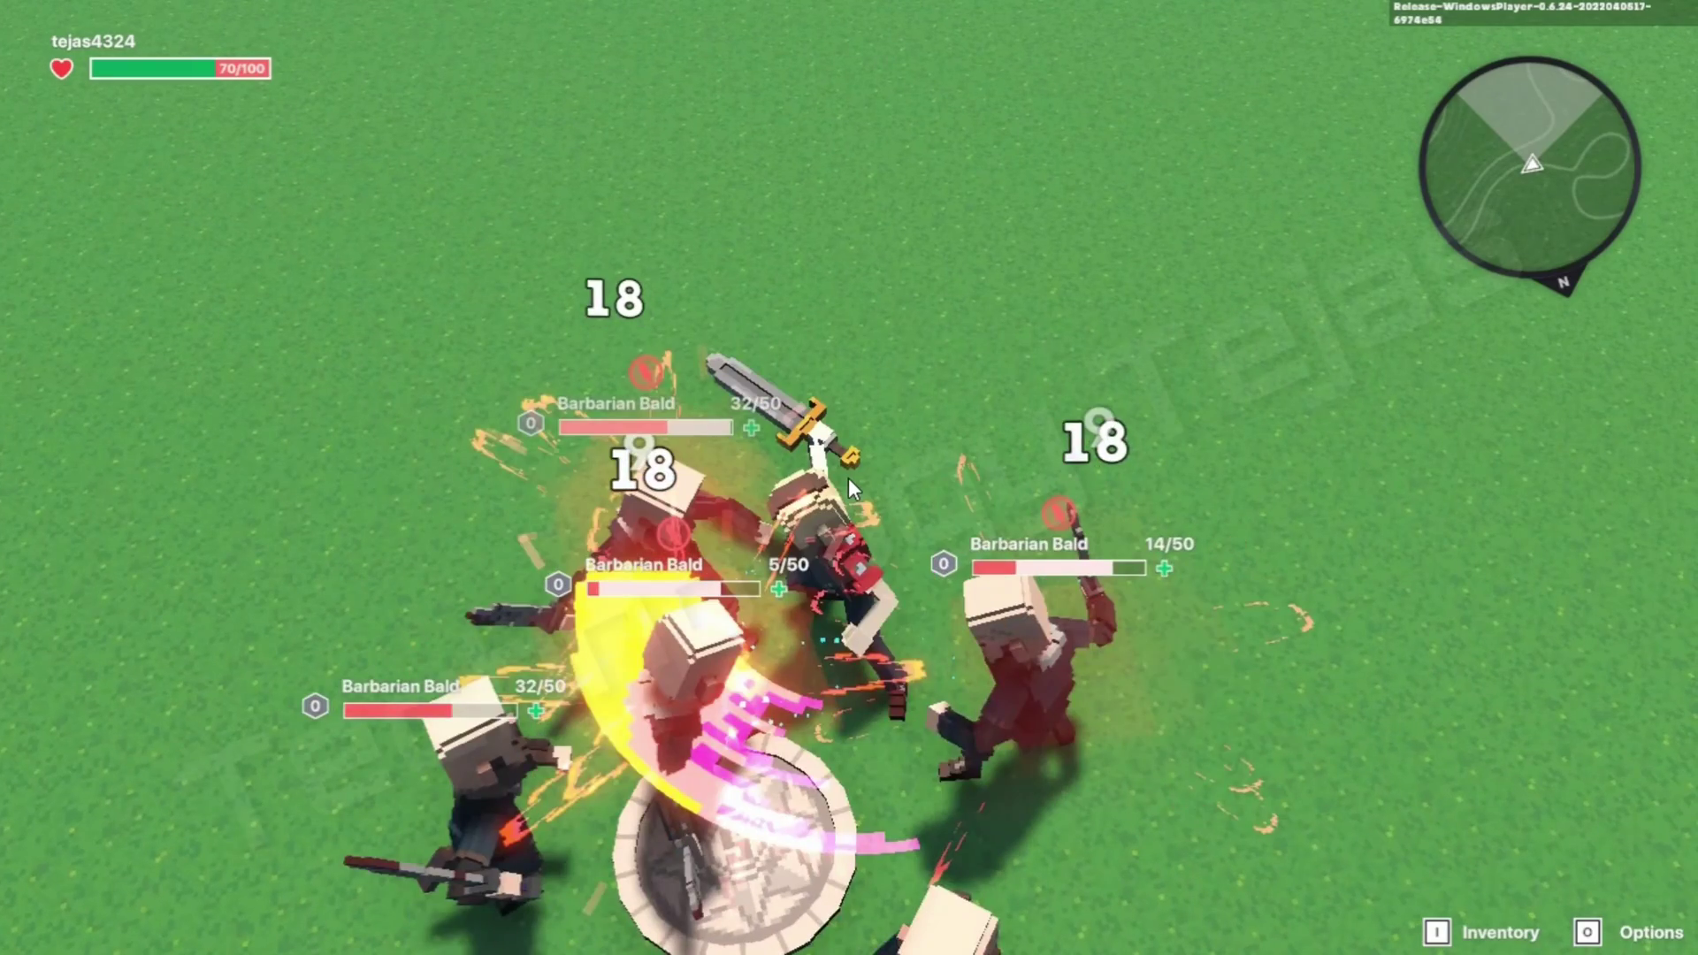
pyautogui.click(848, 475)
pyautogui.click(848, 477)
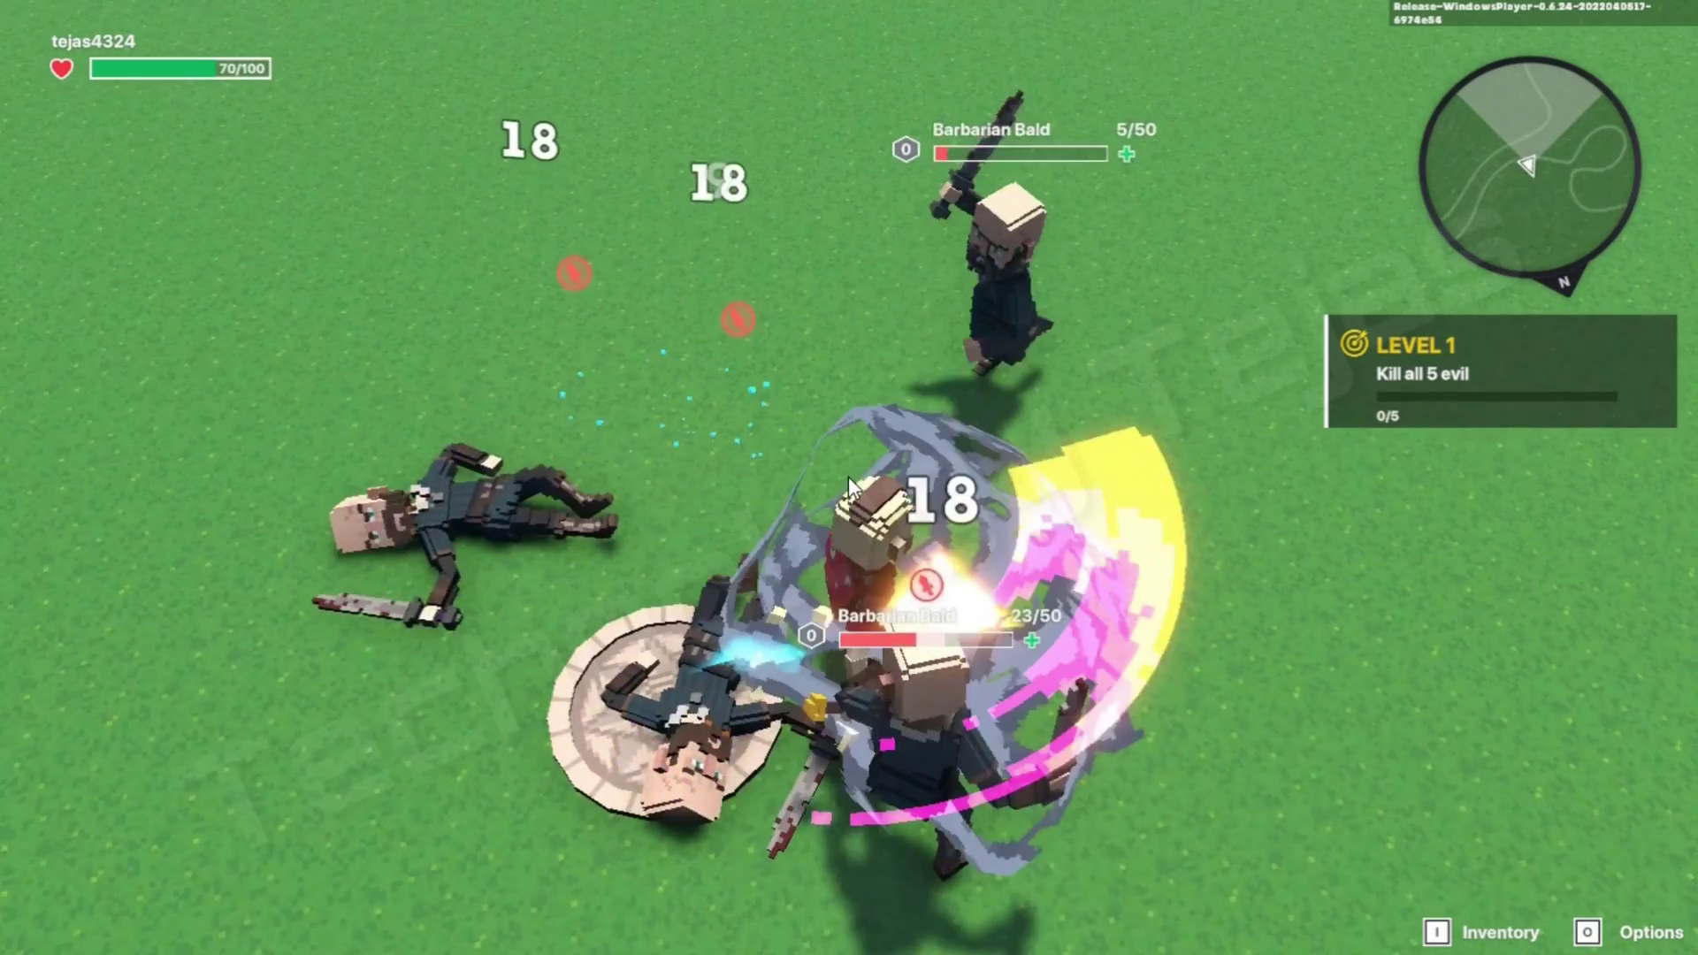
pyautogui.click(848, 479)
pyautogui.press('s')
pyautogui.click(847, 478)
pyautogui.click(848, 477)
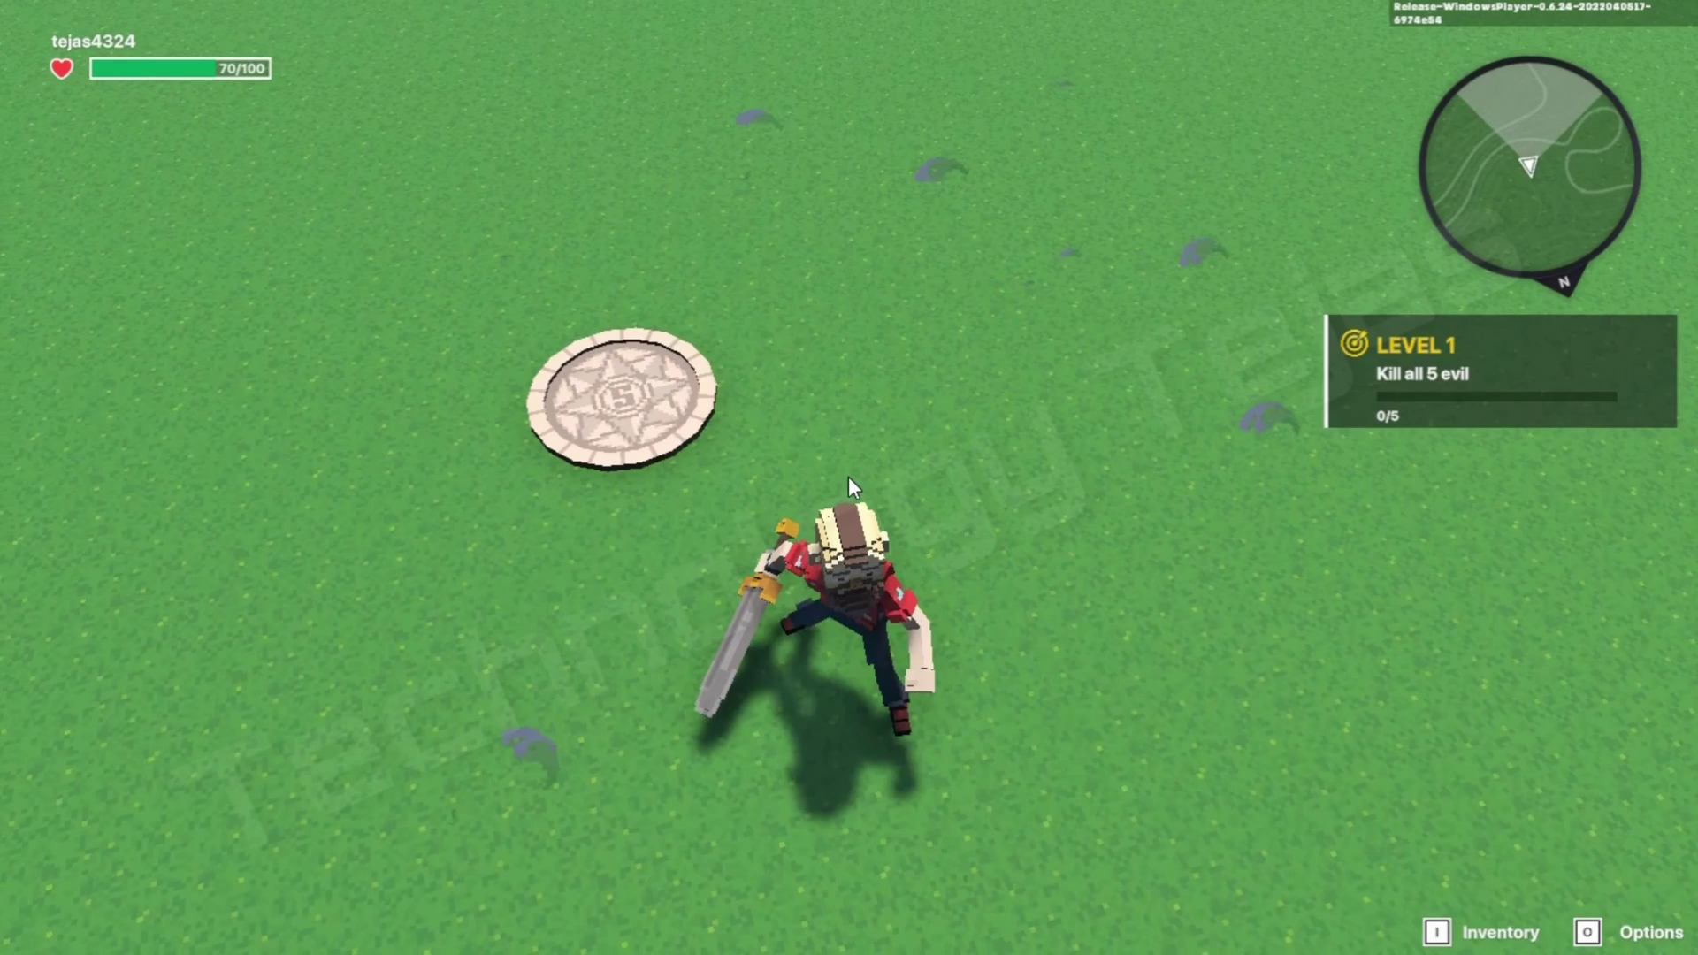
pyautogui.press('w')
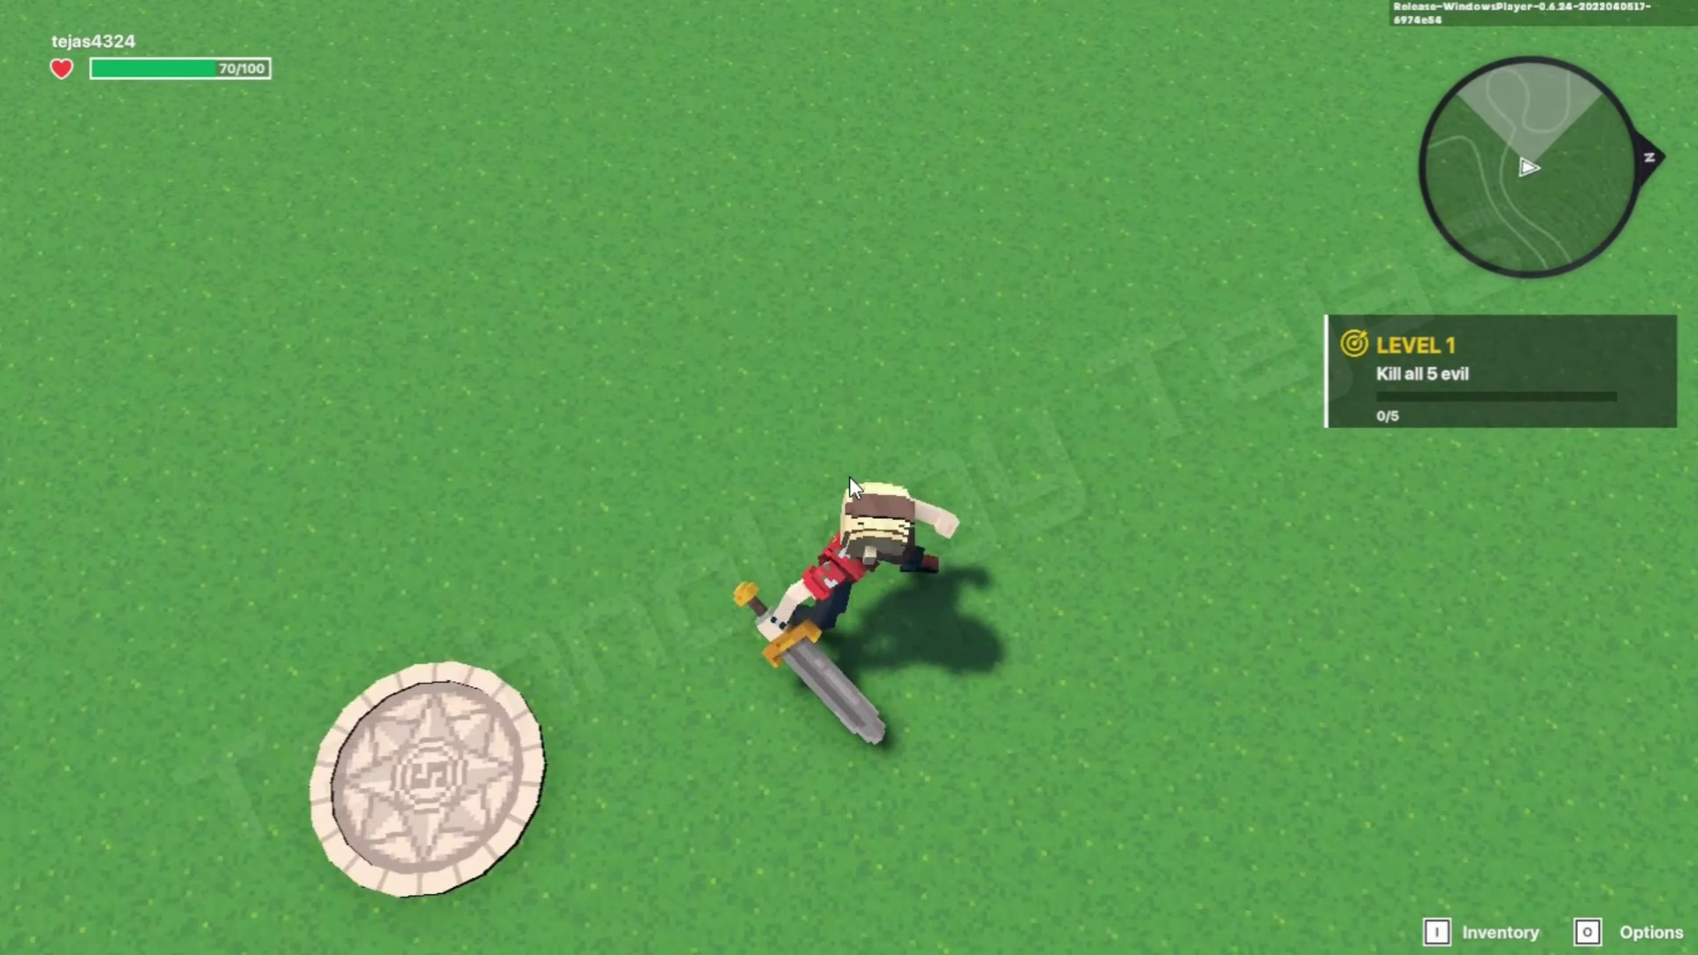
pyautogui.press('s')
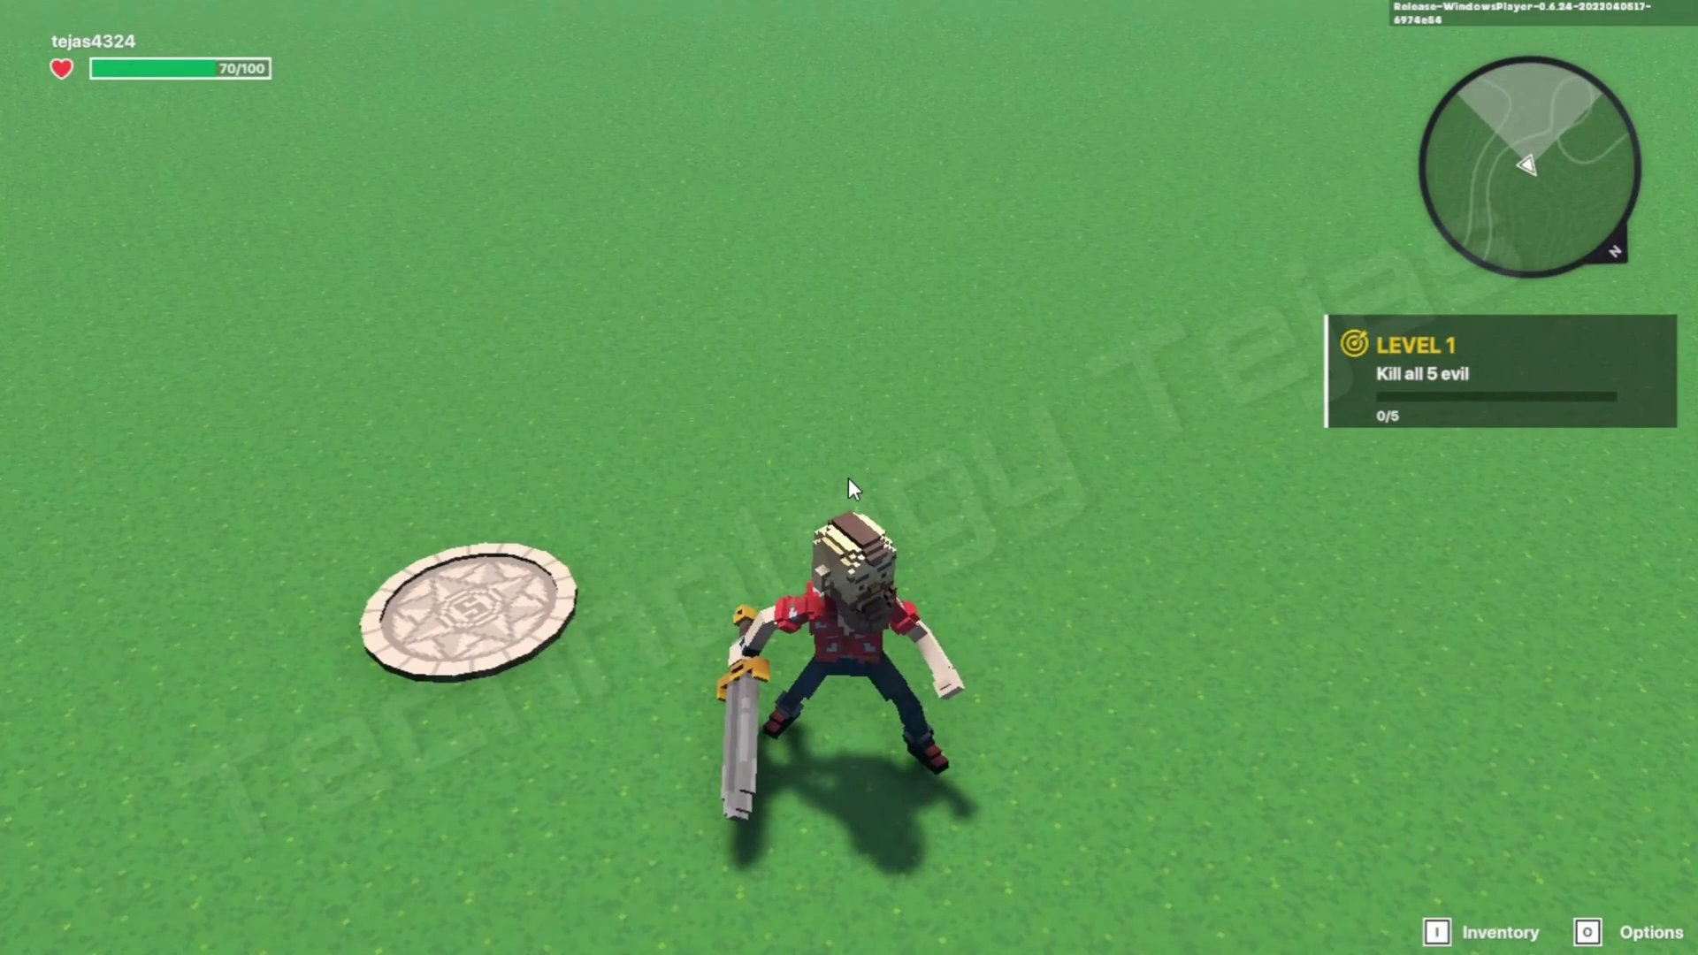
pyautogui.press('Escape')
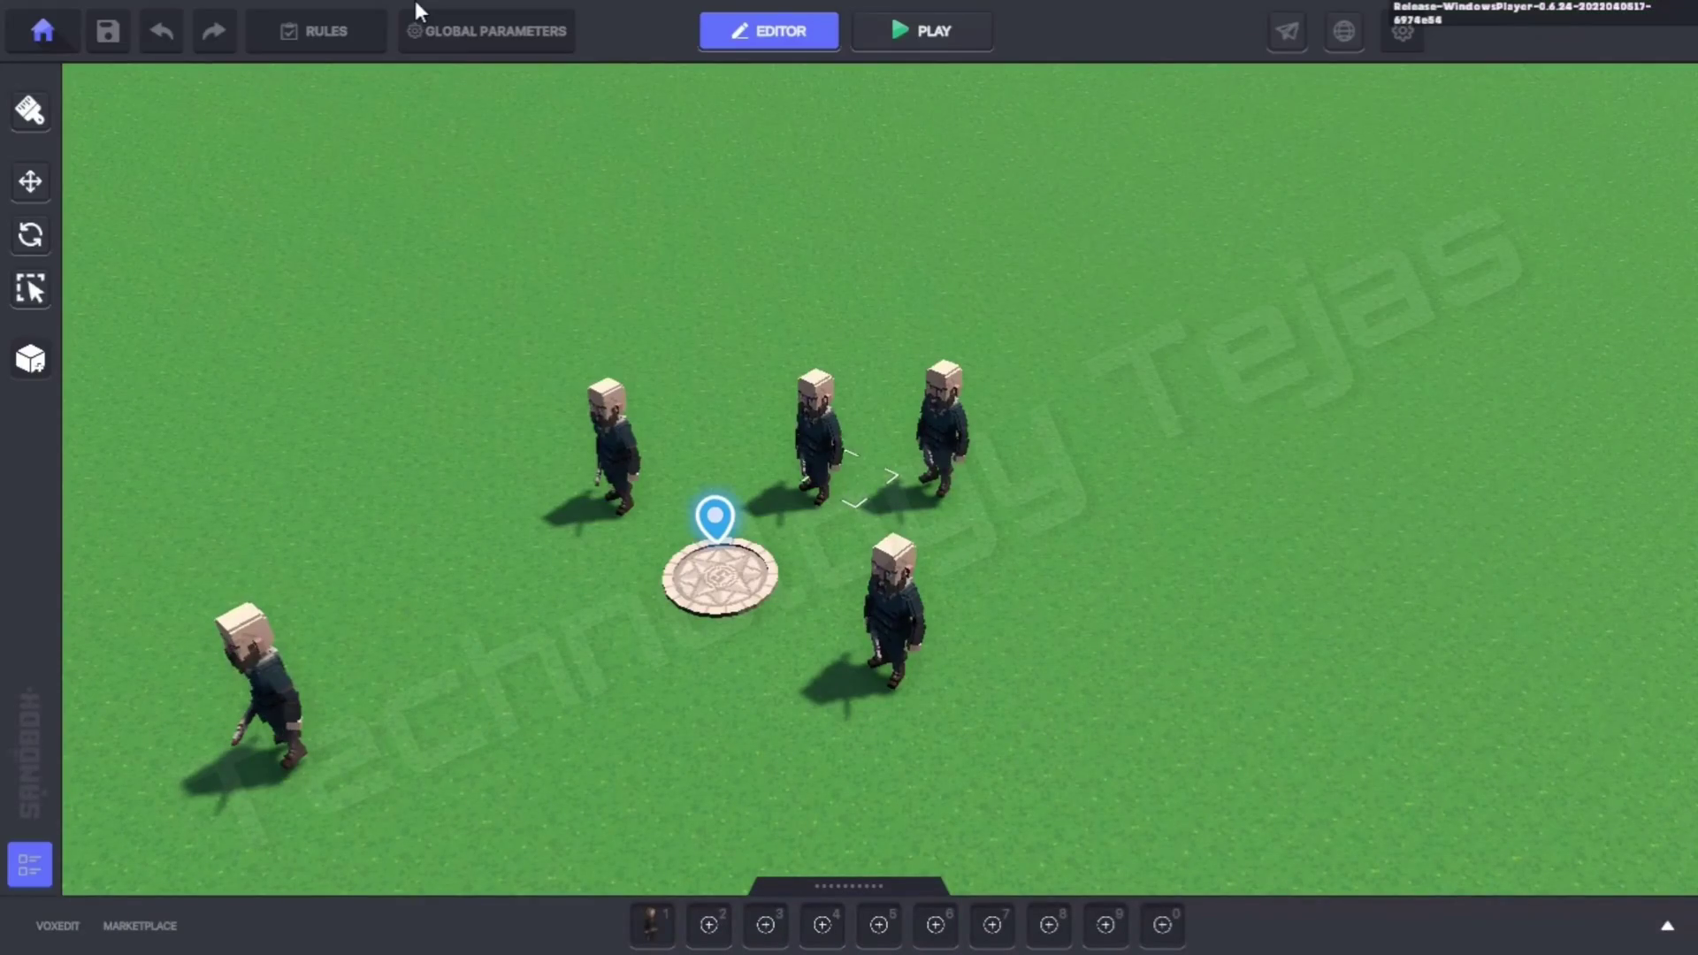
# Step: Check the original barbarian's tags, and set the Level 1 quest's counter type to Deaths in the game rules
pyautogui.click(618, 440)
pyautogui.scroll(-7, 1499, 598)
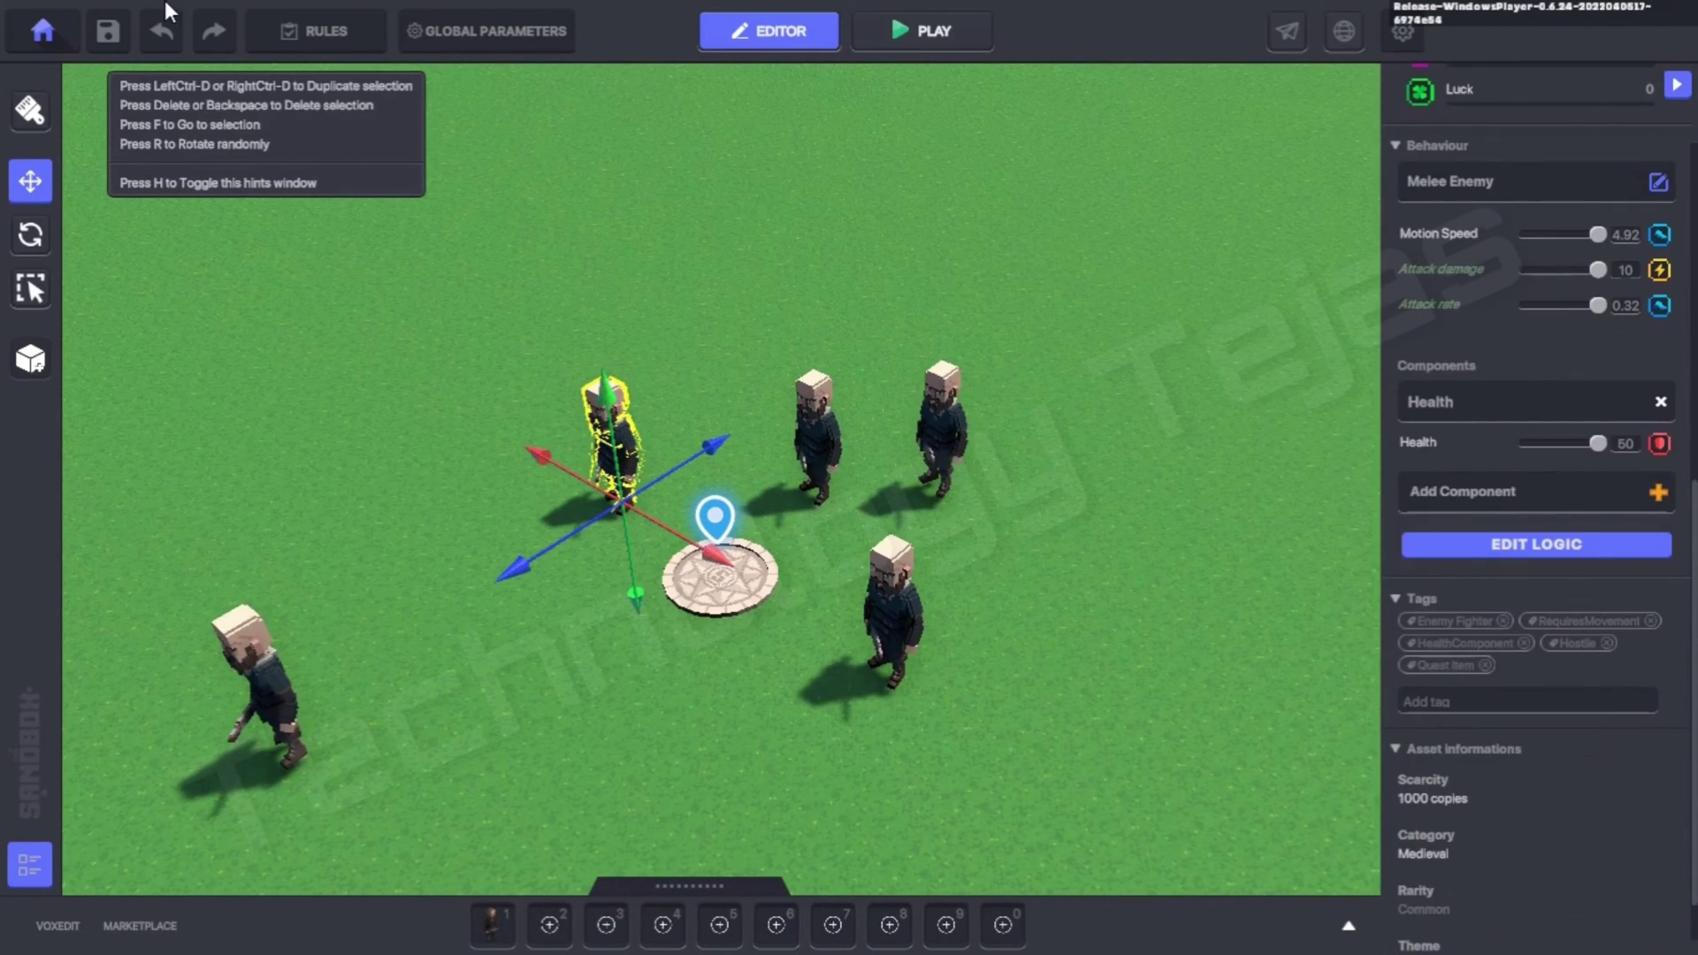
pyautogui.click(282, 31)
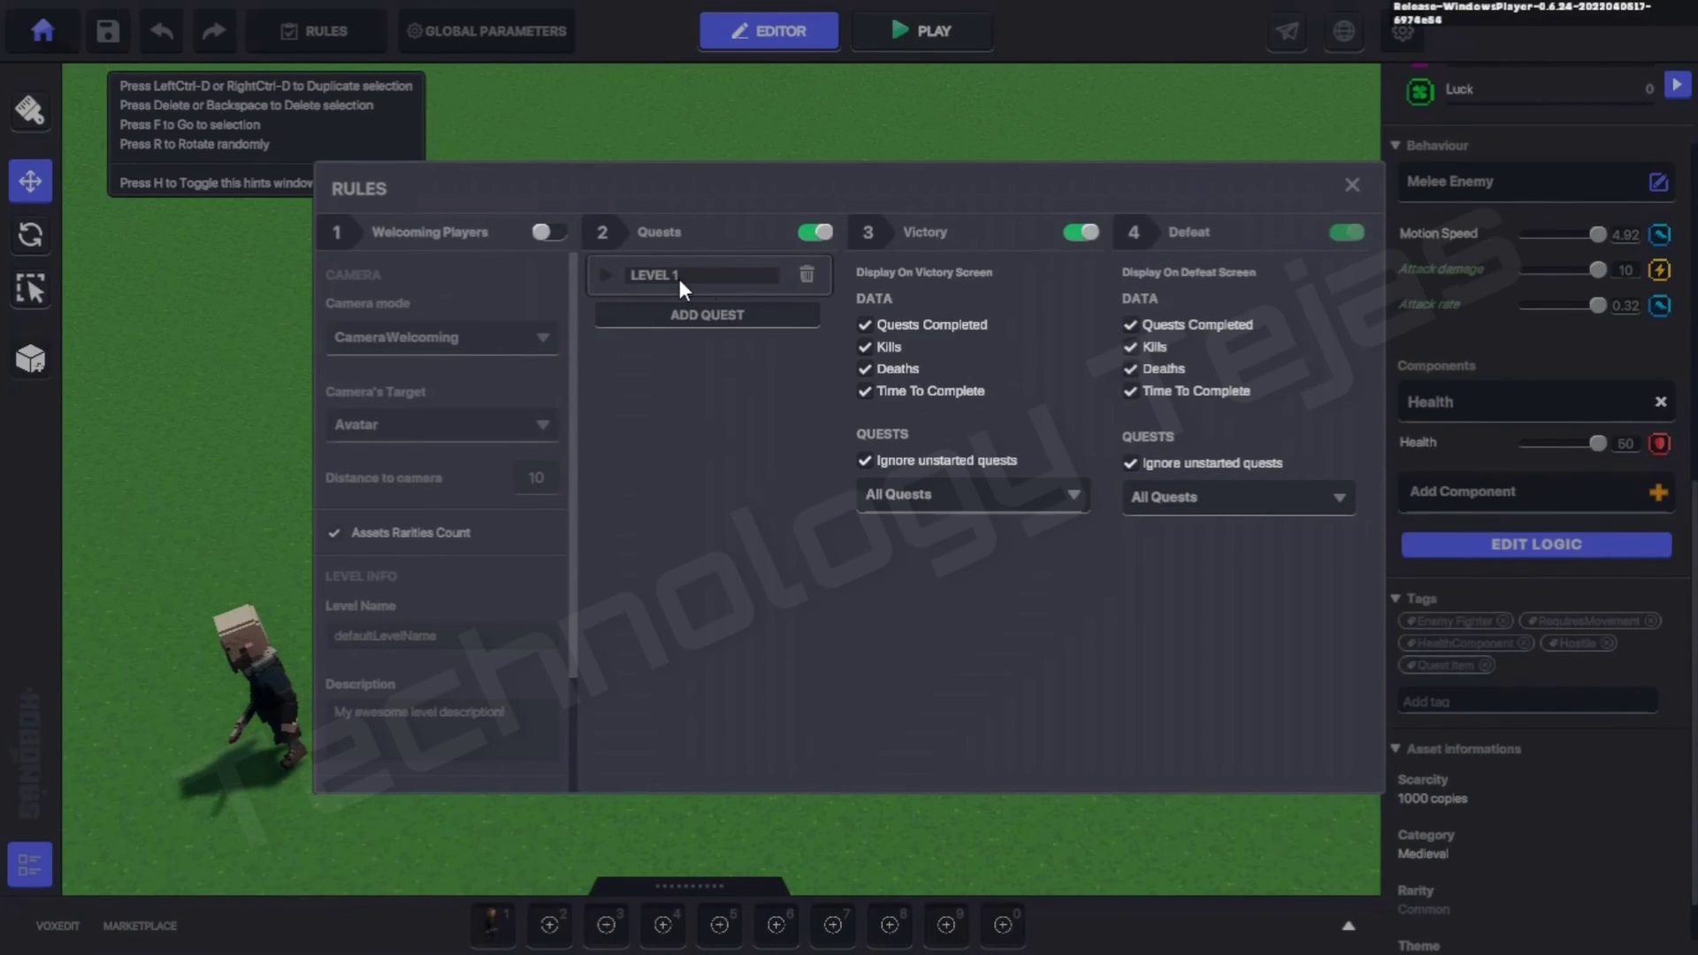
pyautogui.click(614, 273)
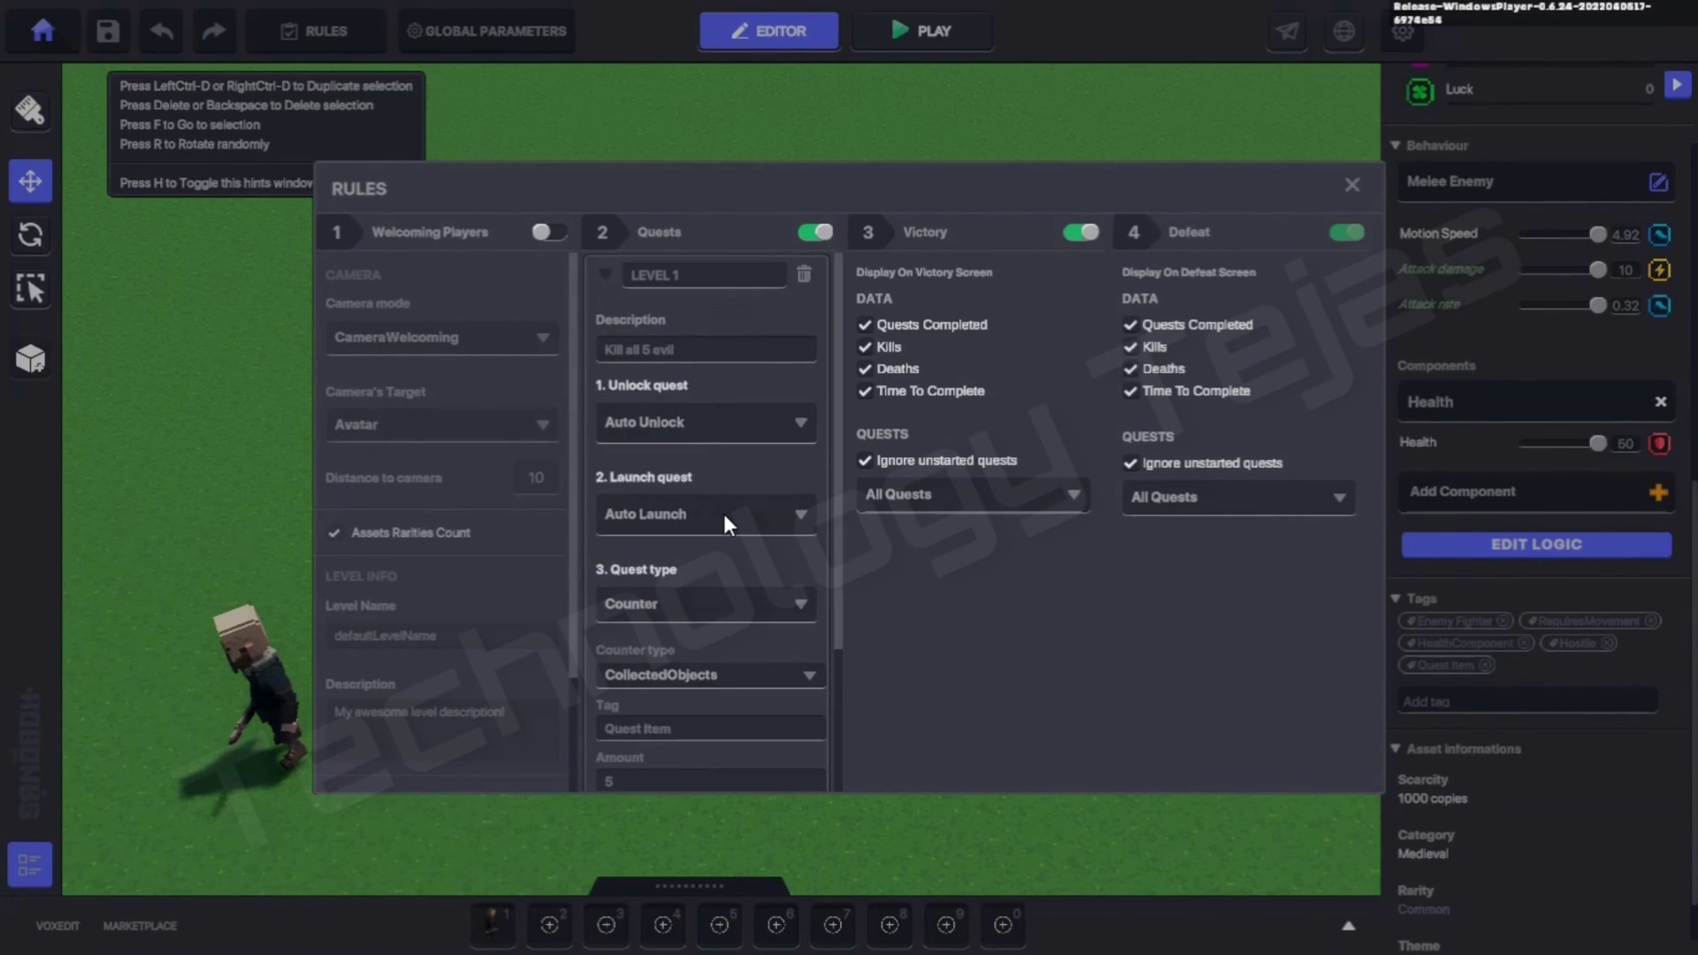
pyautogui.click(718, 603)
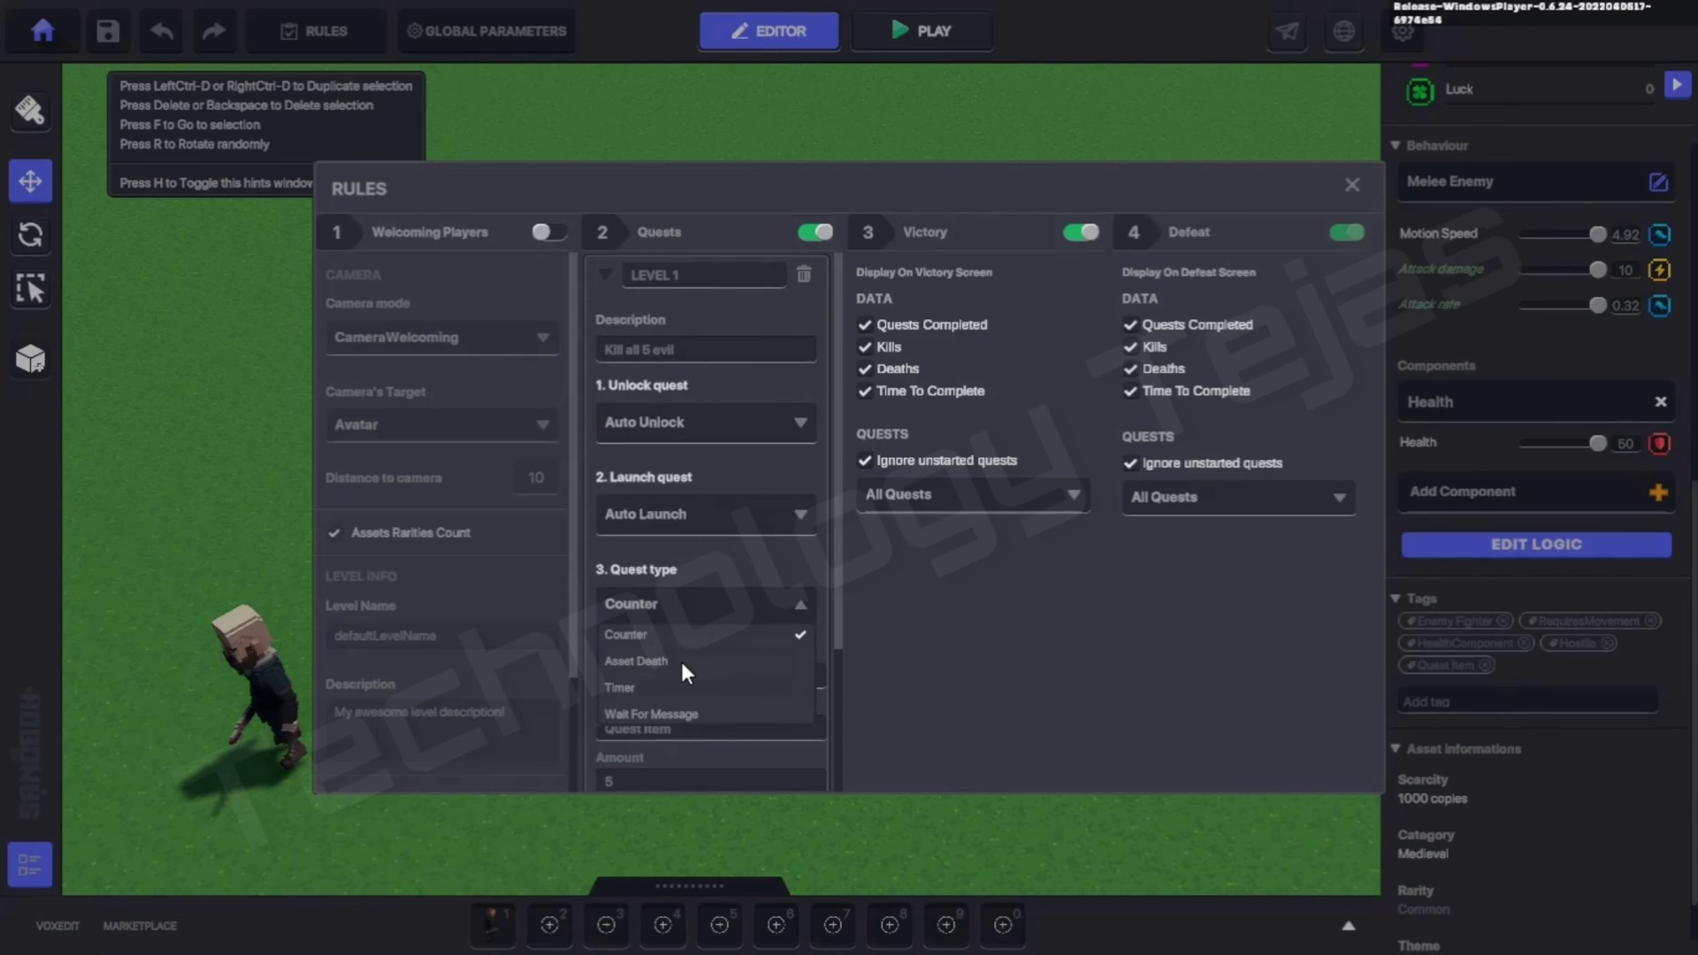
pyautogui.click(702, 554)
pyautogui.scroll(-2, 705, 560)
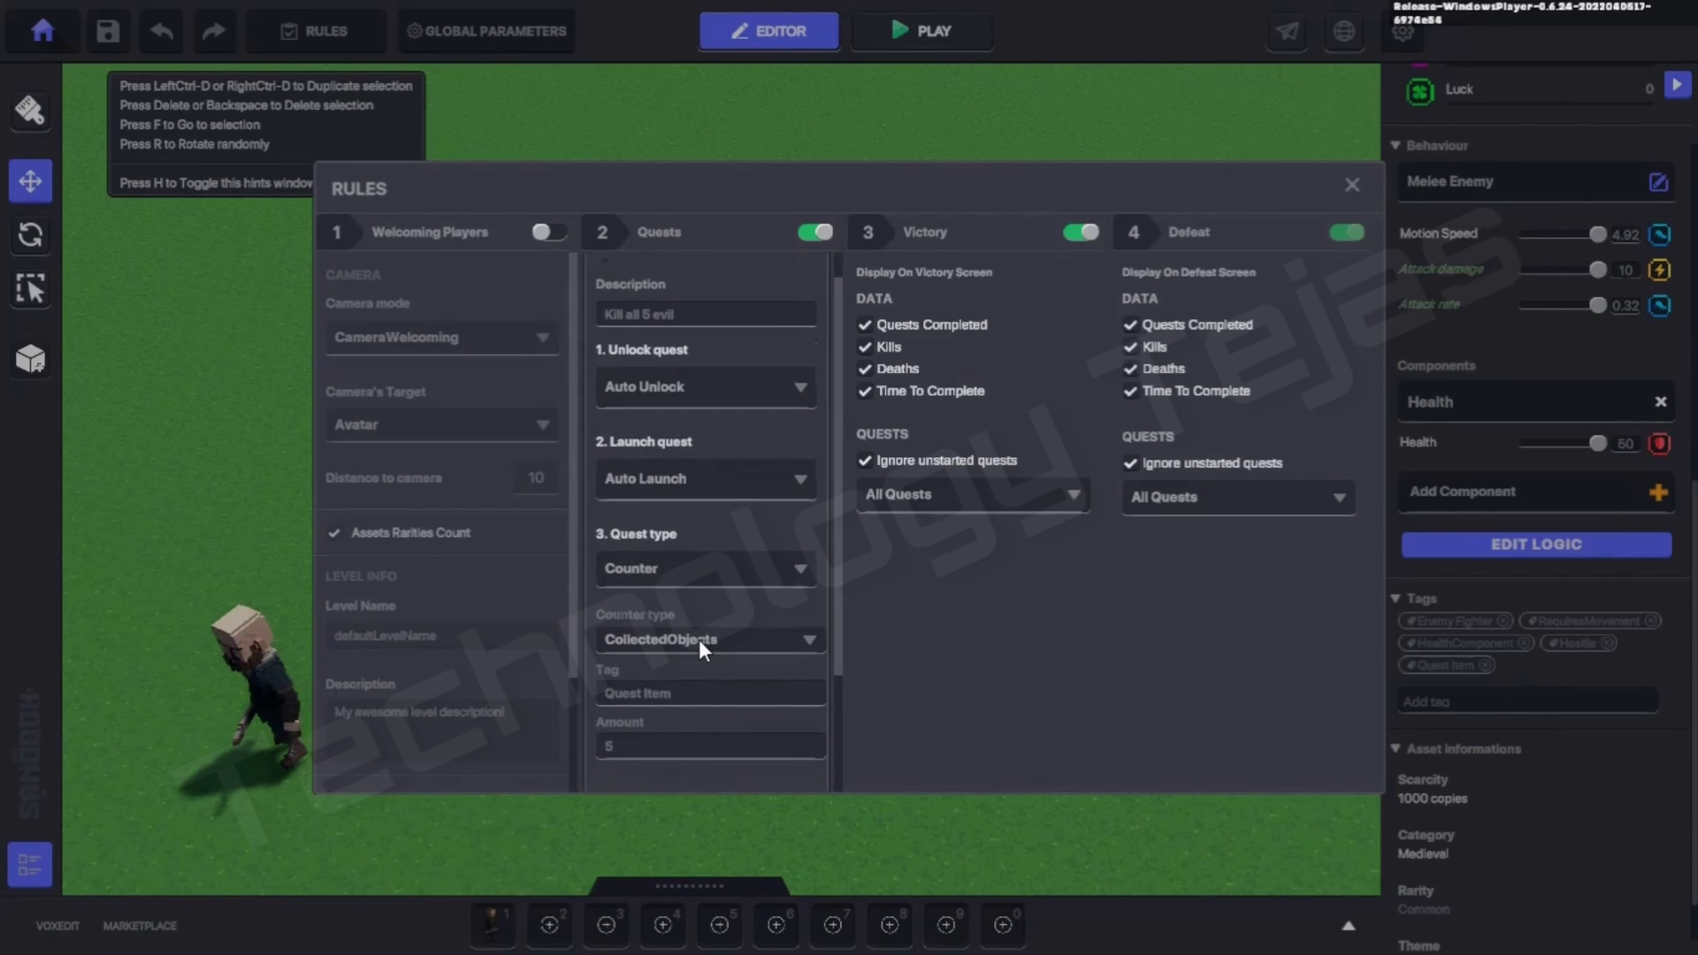
pyautogui.click(702, 622)
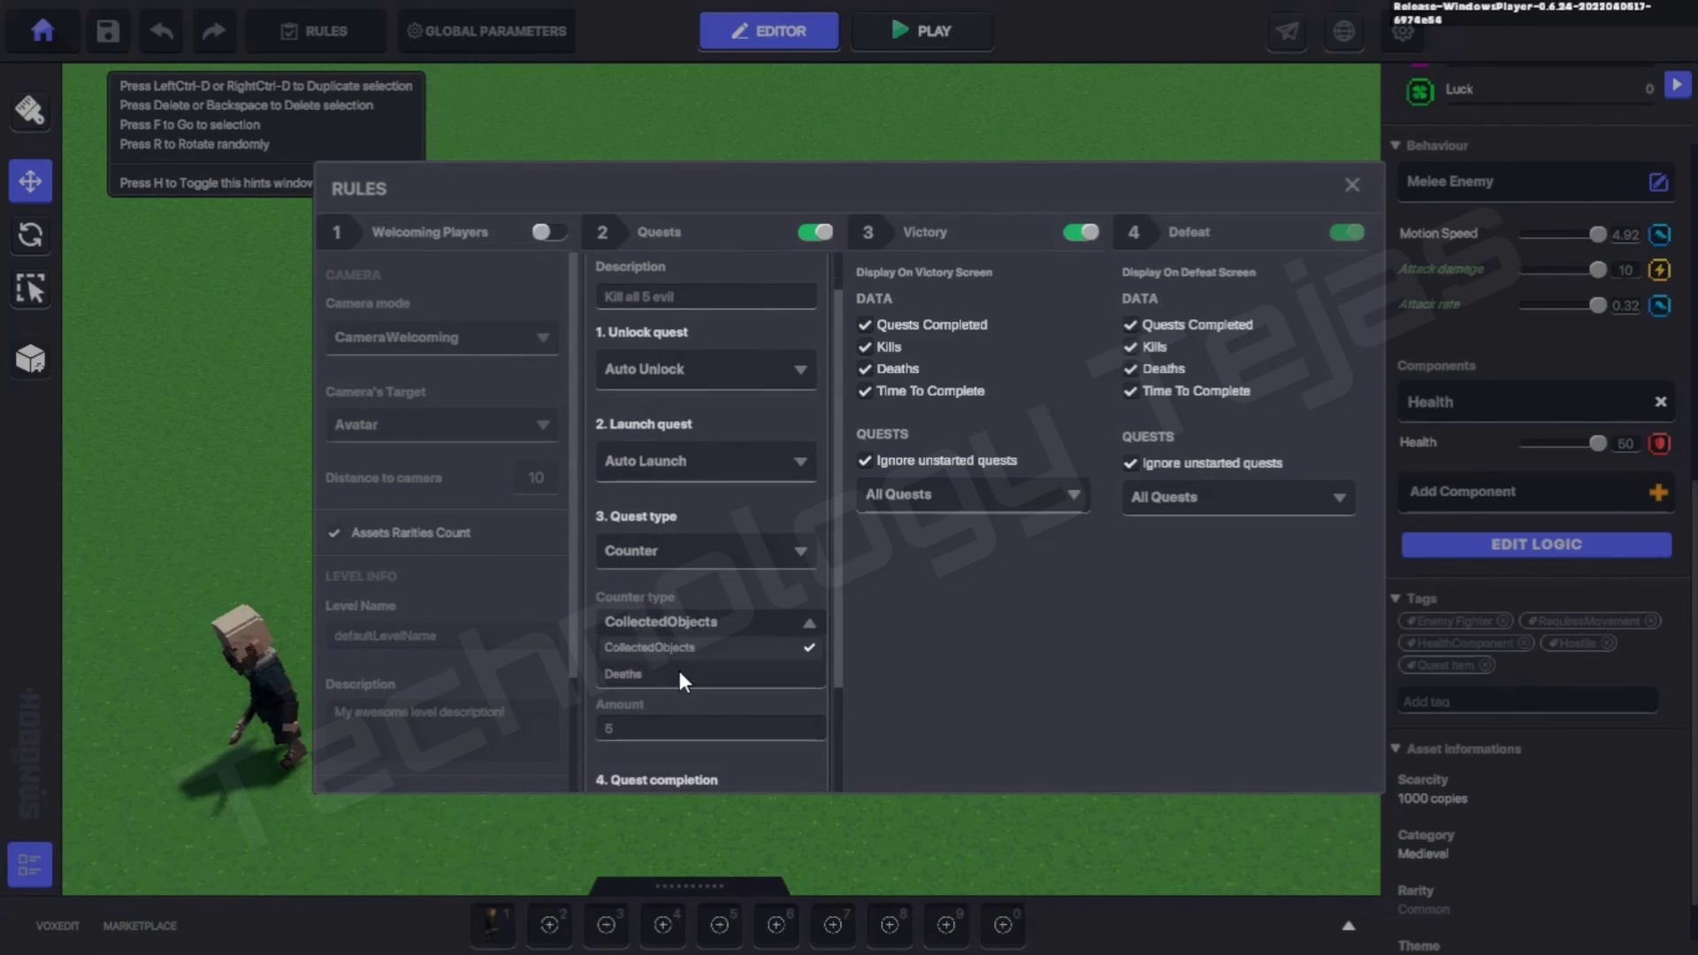
pyautogui.click(680, 670)
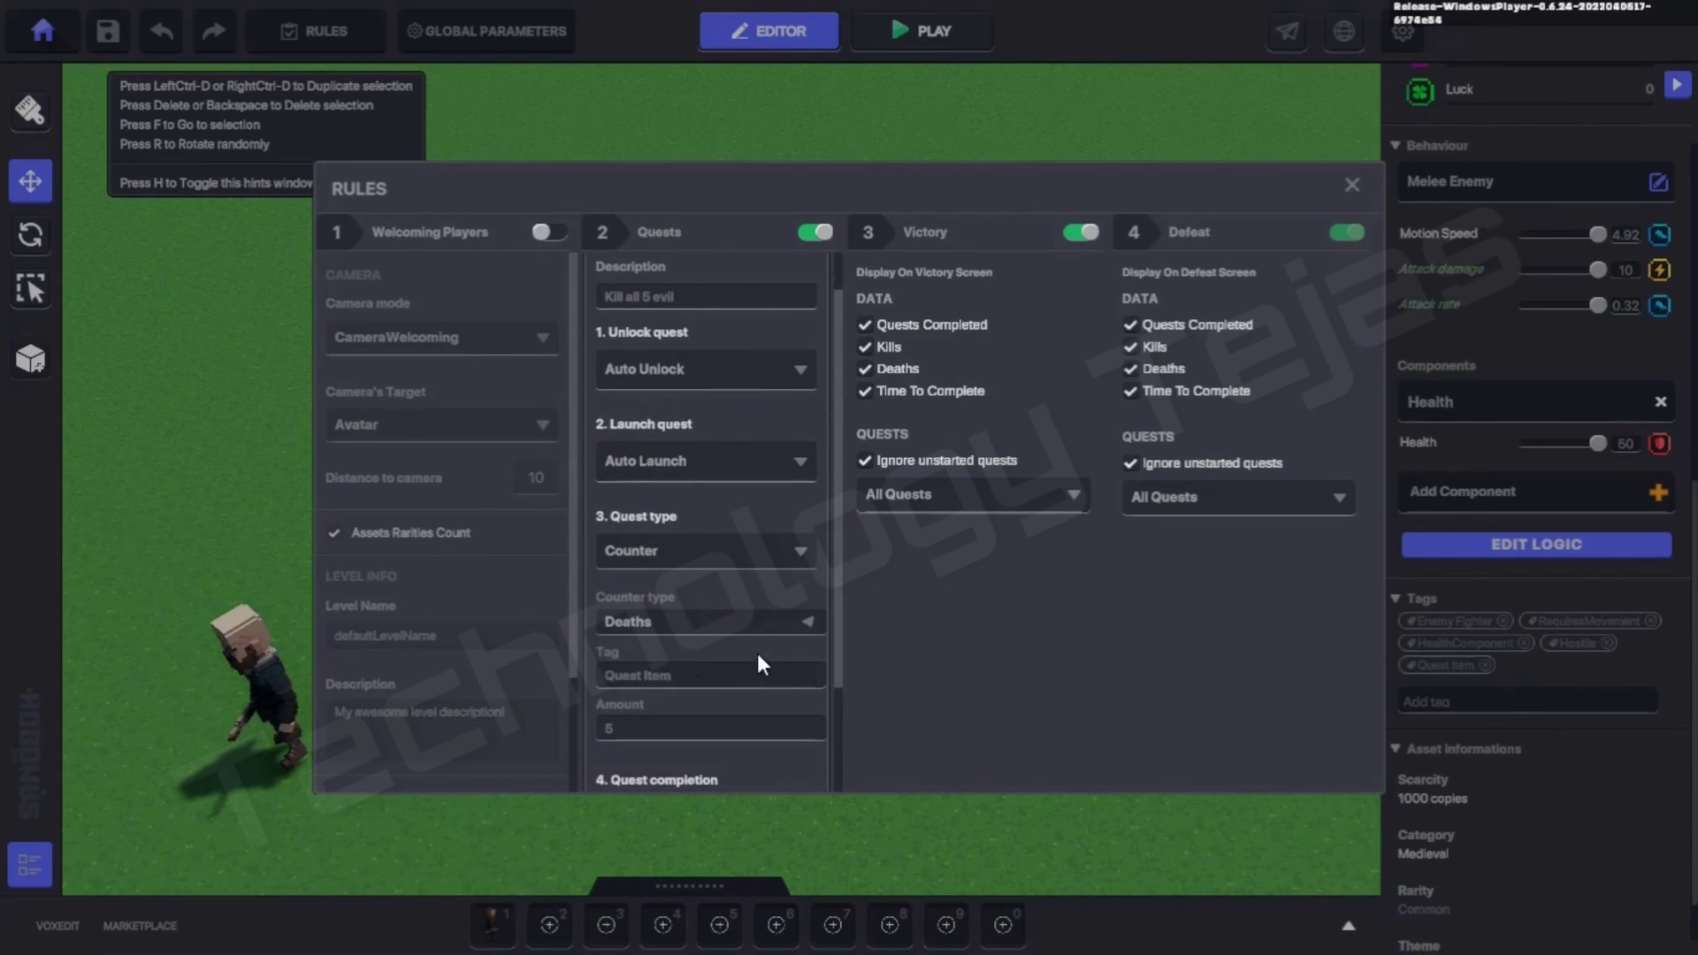
pyautogui.click(1352, 185)
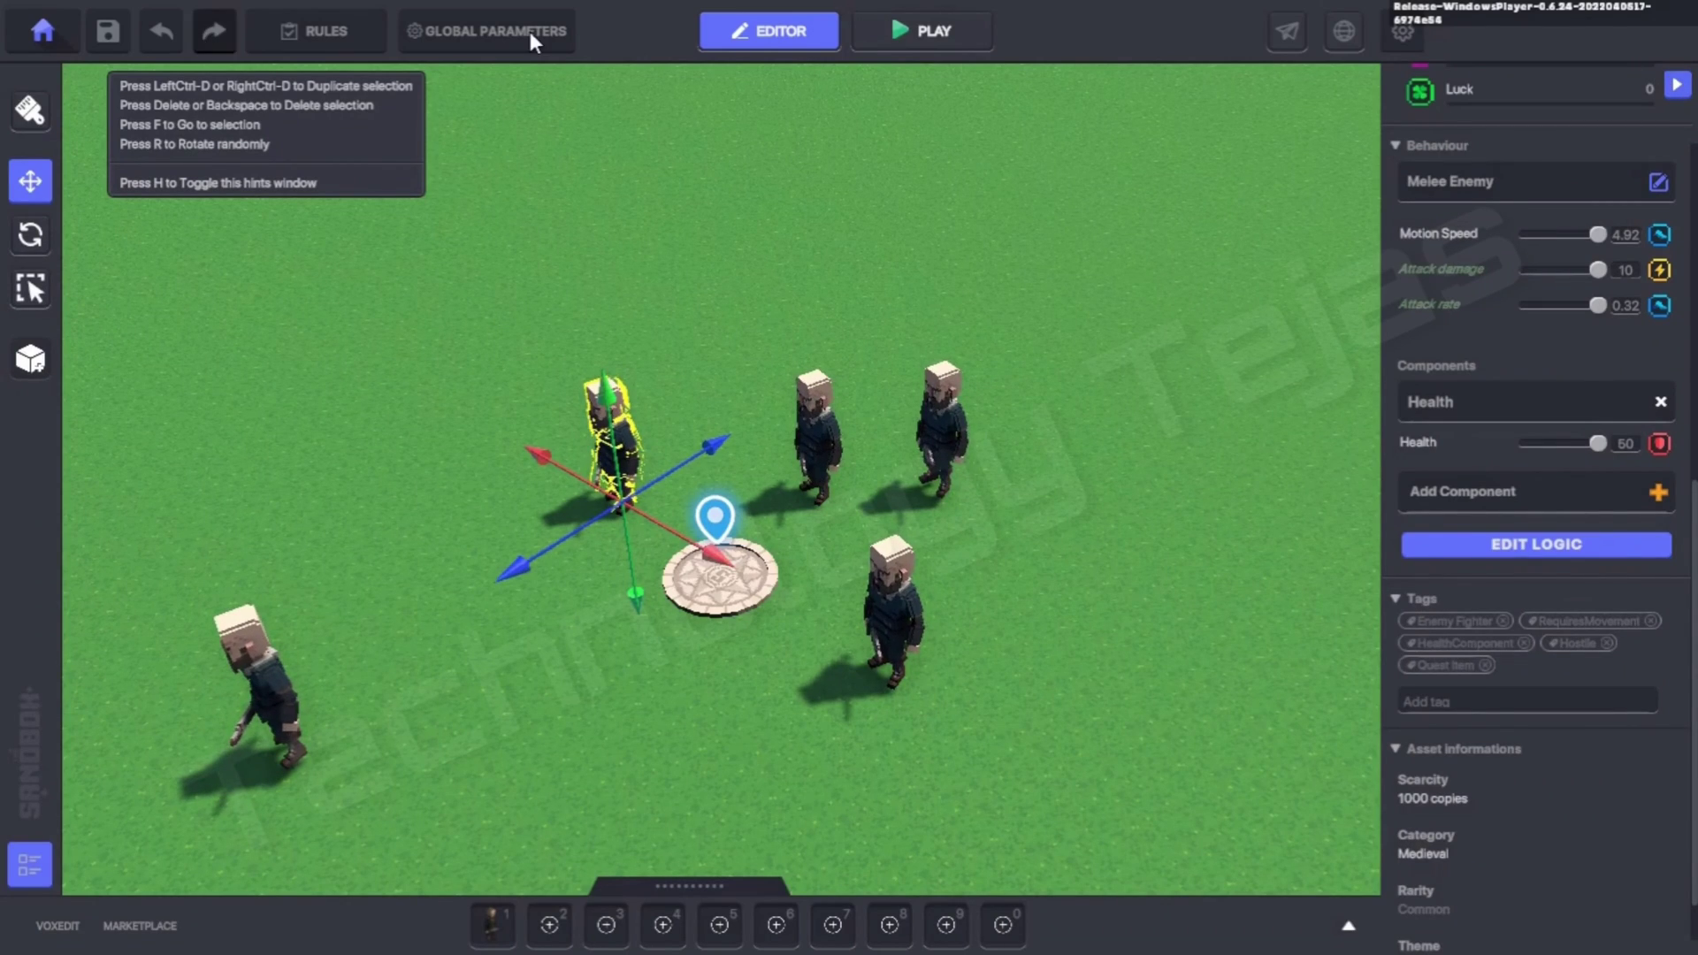
# Step: Play-test the game again, attacking the barbarians to check that their deaths count toward the Level 1 quest
pyautogui.click(969, 19)
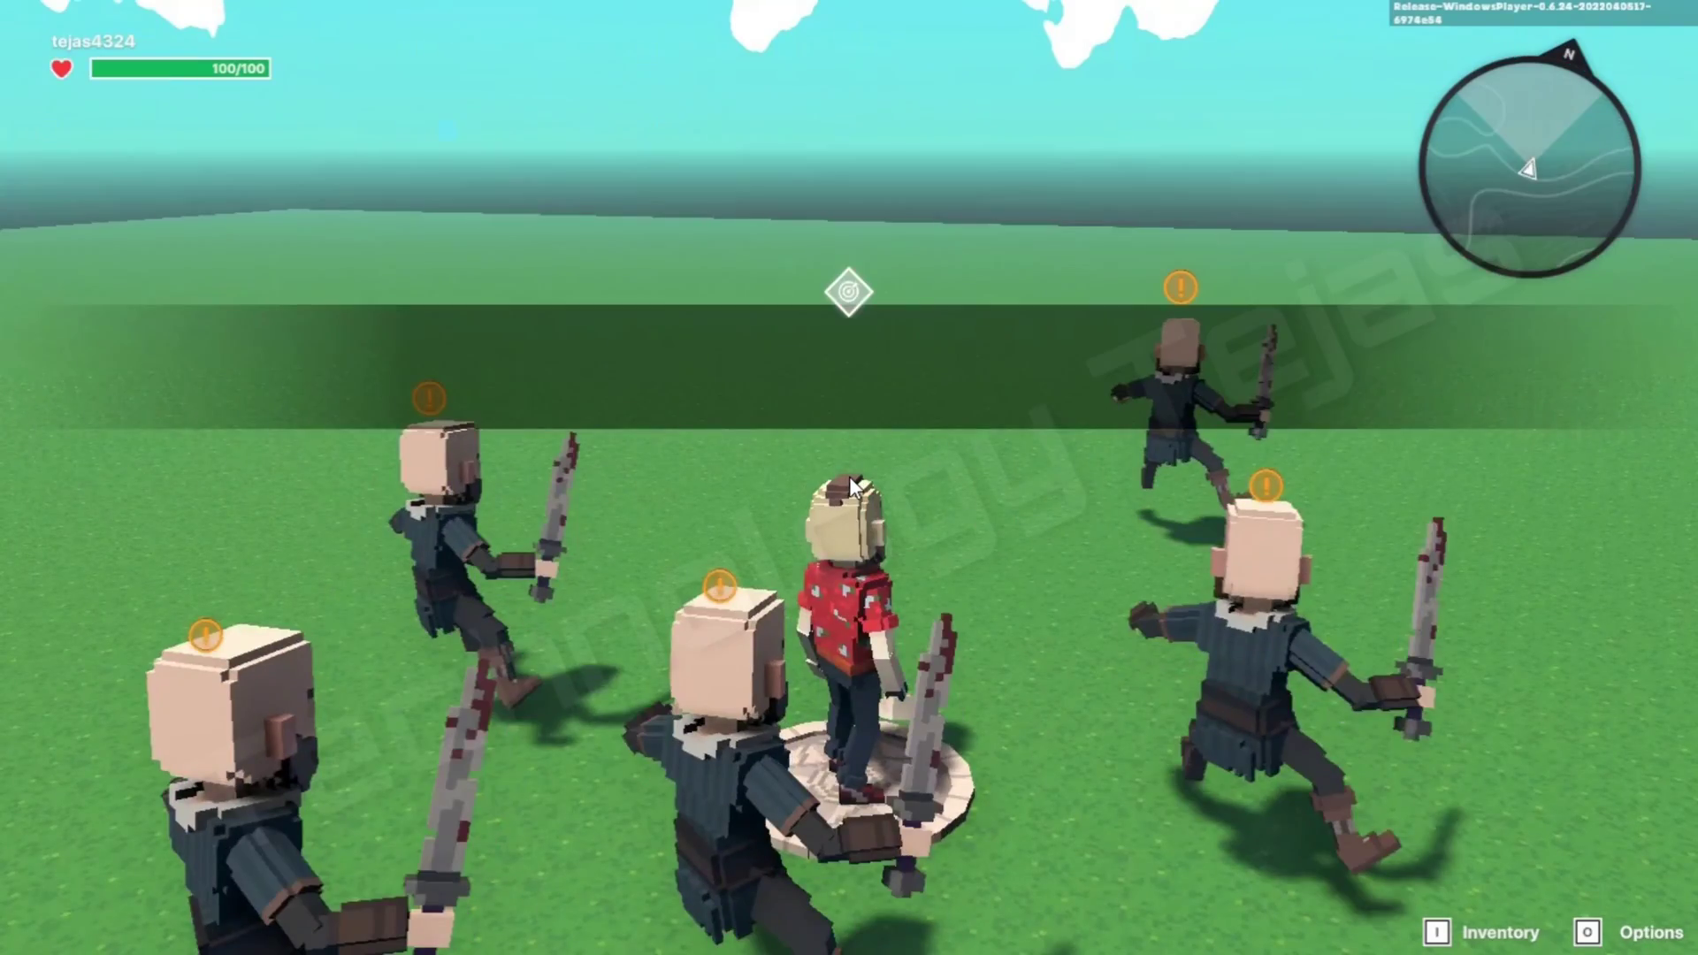
pyautogui.click(848, 476)
pyautogui.click(848, 476)
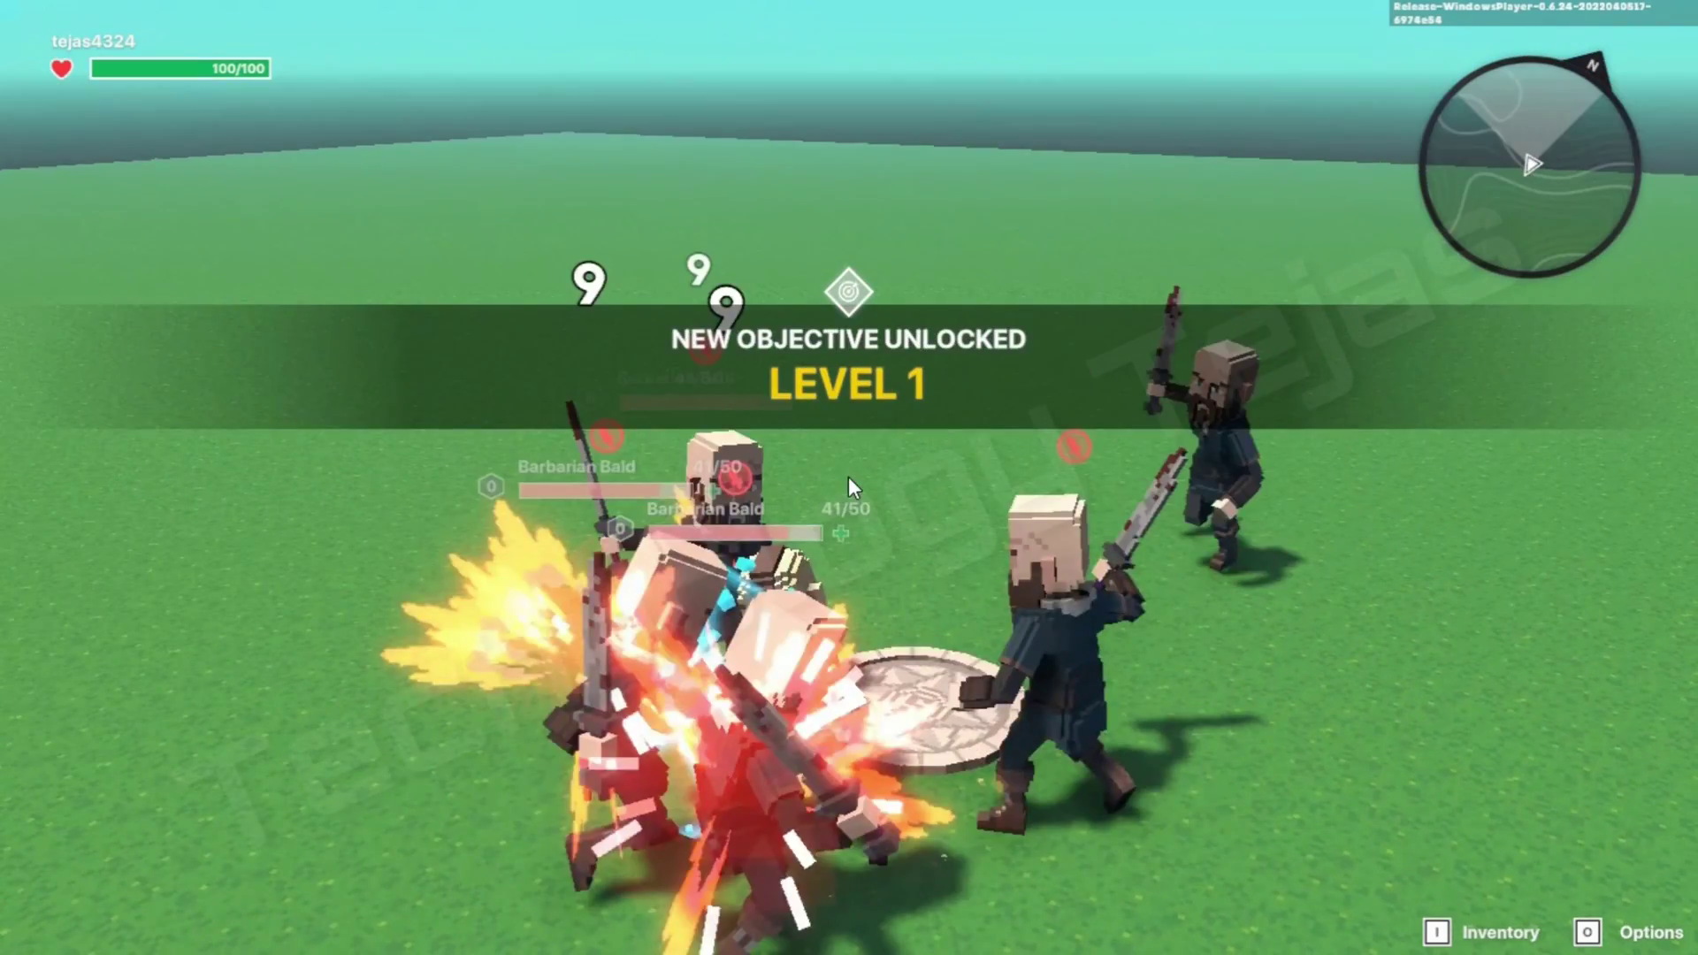
pyautogui.click(848, 477)
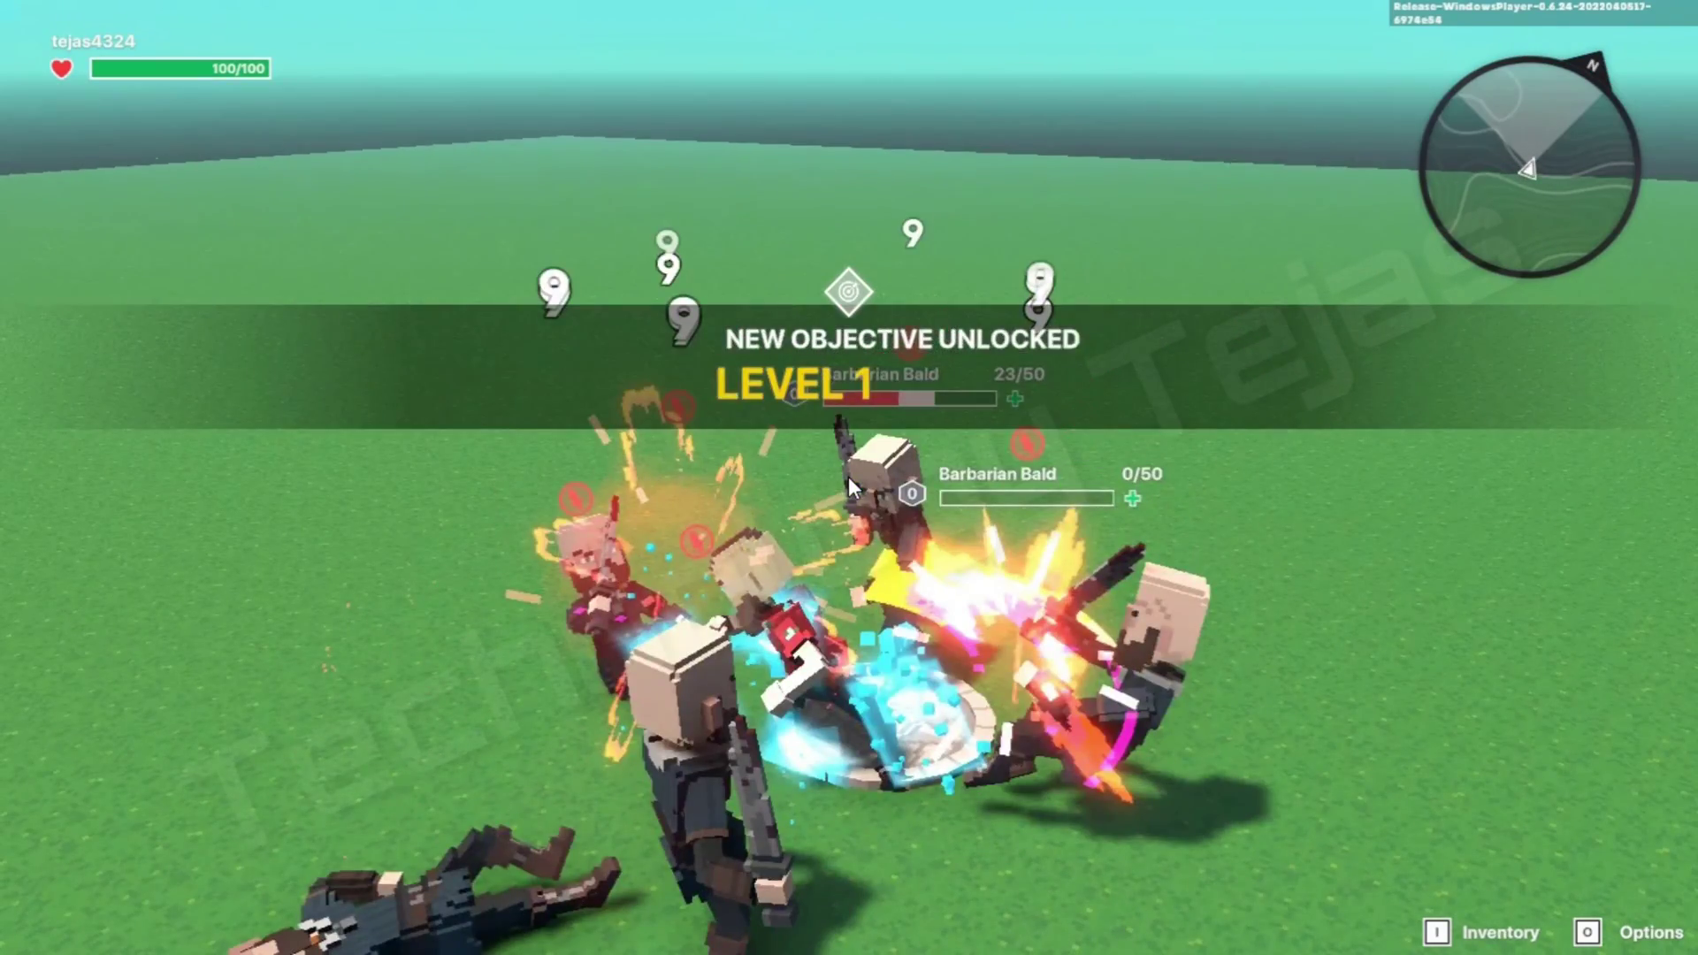
pyautogui.click(847, 476)
pyautogui.click(848, 476)
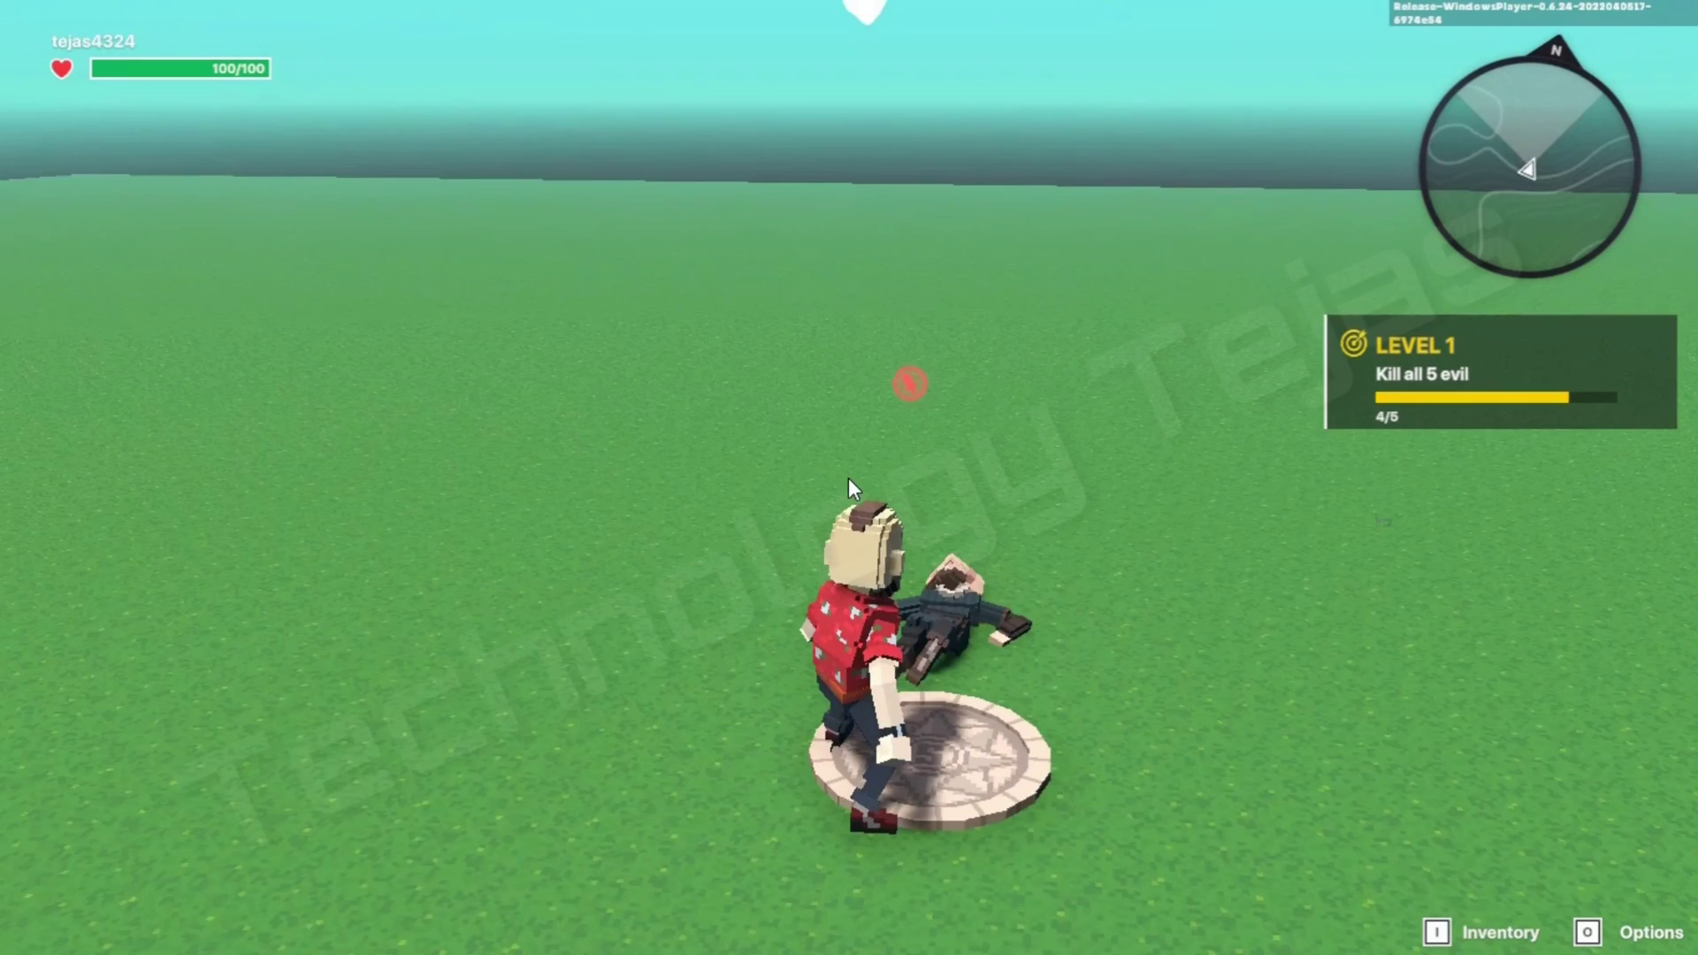